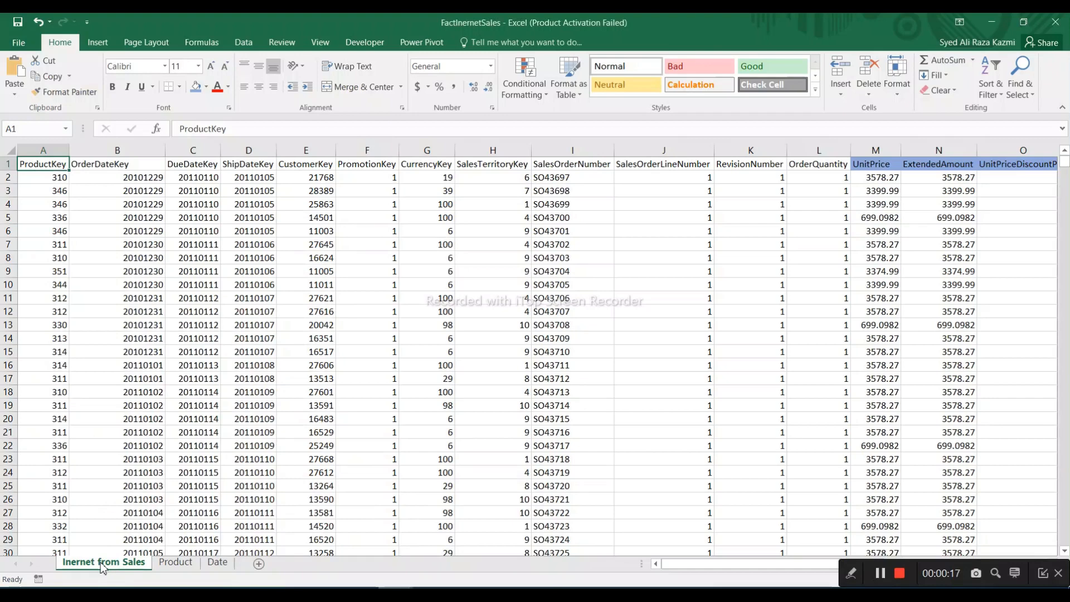
Review the Inernet from Sales, Product and Date sheets of the FactInernetSales workbook, including the OrderDateKey column
{"action": "left_click", "coordinate": [175, 563]}
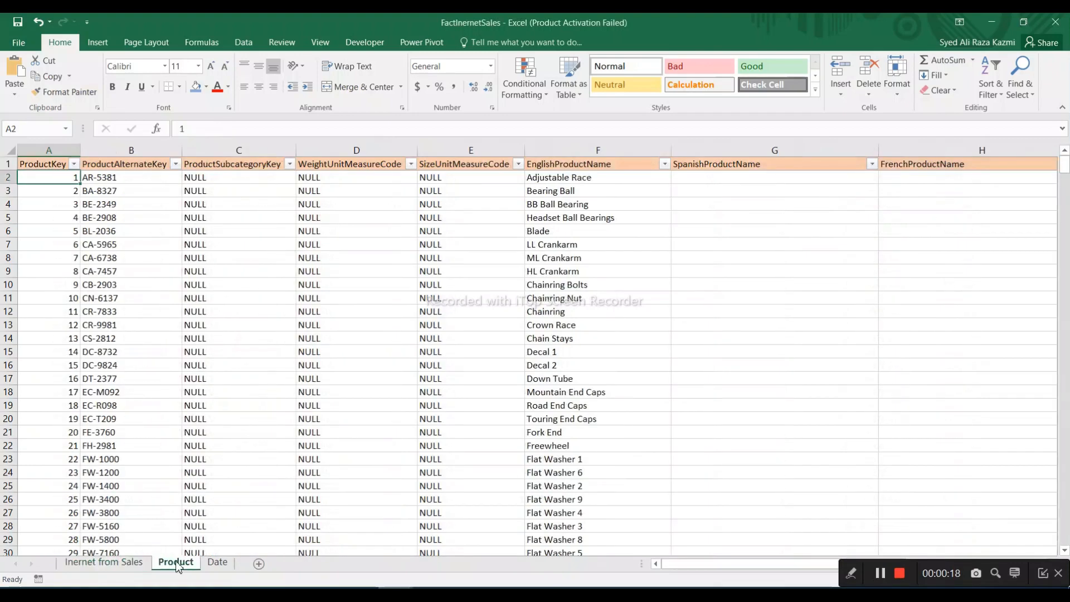
{"action": "left_click", "coordinate": [219, 562]}
{"action": "left_click", "coordinate": [120, 564]}
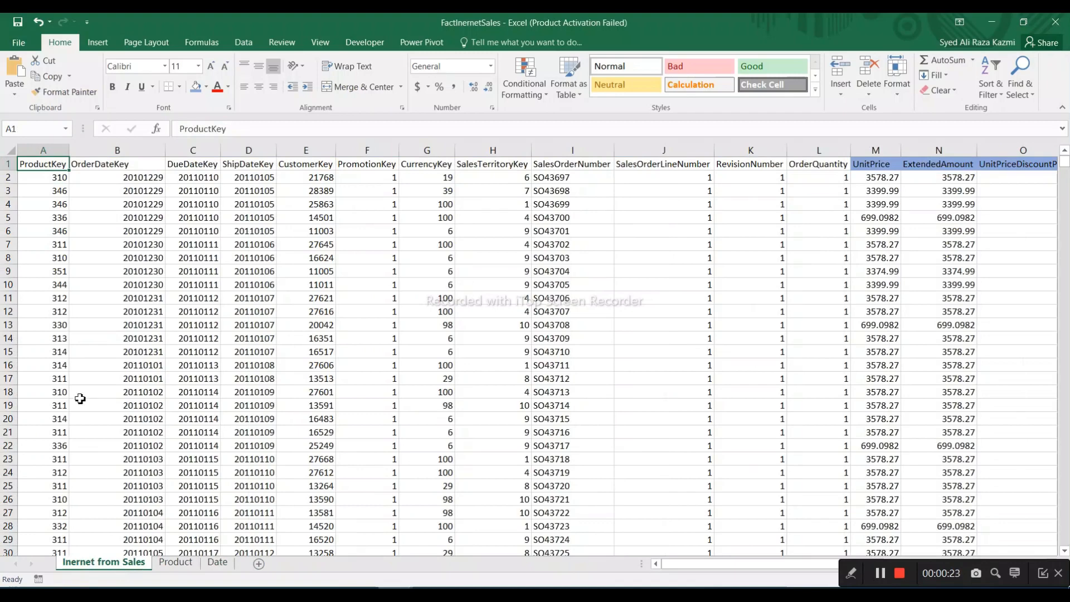
{"action": "left_click", "coordinate": [177, 563]}
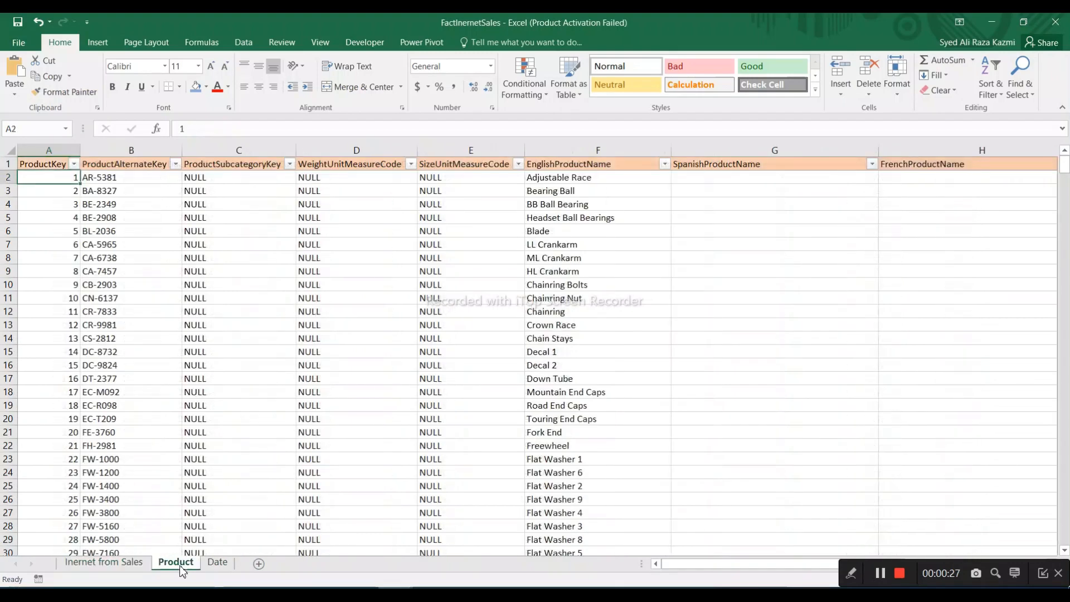
{"action": "left_click", "coordinate": [111, 562]}
{"action": "left_click", "coordinate": [126, 176]}
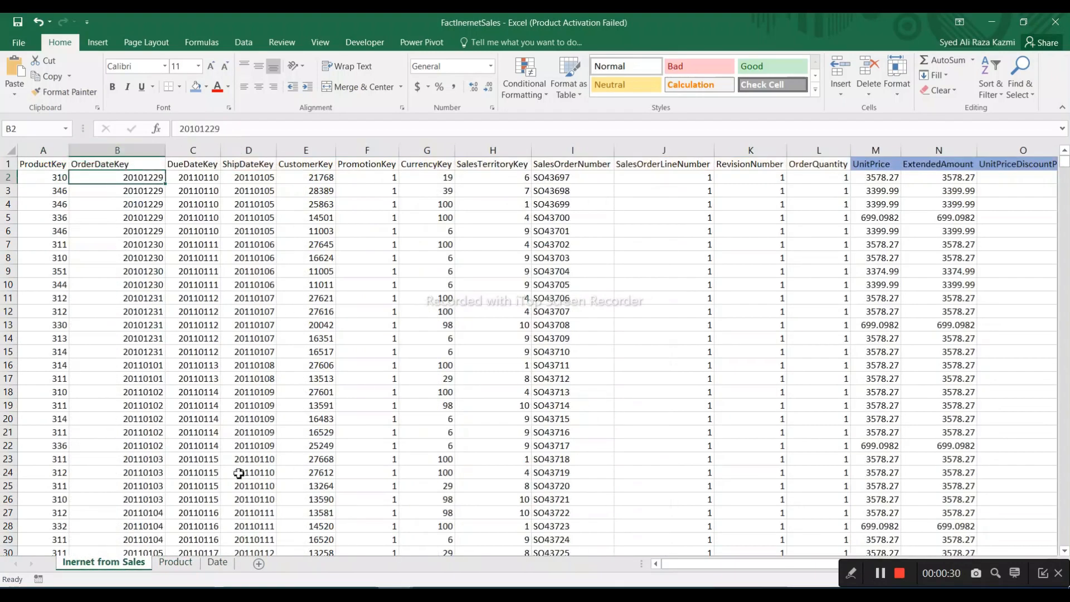
{"action": "left_click", "coordinate": [218, 563]}
{"action": "left_click", "coordinate": [106, 564]}
Switch to the Customer - Employee workbook and review the columns of its Customer and Employee sheets
{"action": "left_click", "coordinate": [395, 595]}
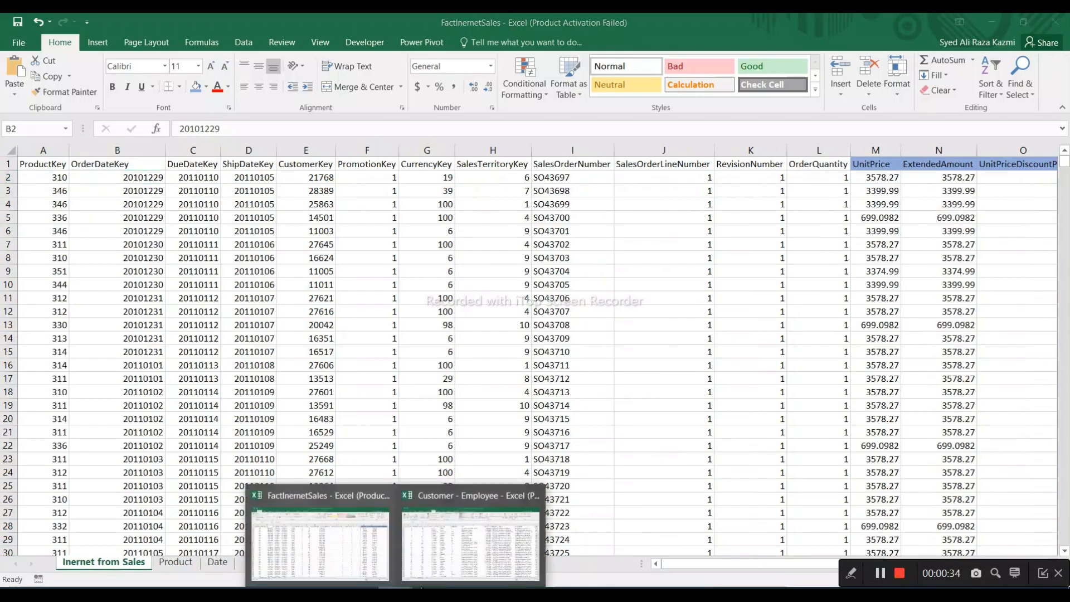
{"action": "left_click", "coordinate": [458, 569]}
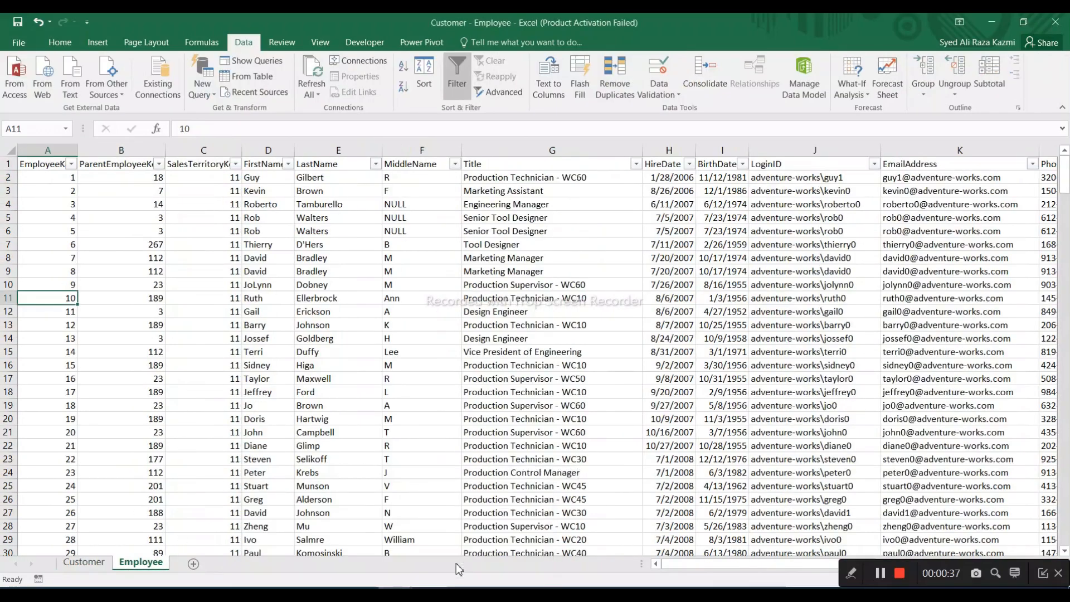
{"action": "left_click", "coordinate": [89, 563]}
{"action": "left_click", "coordinate": [37, 183]}
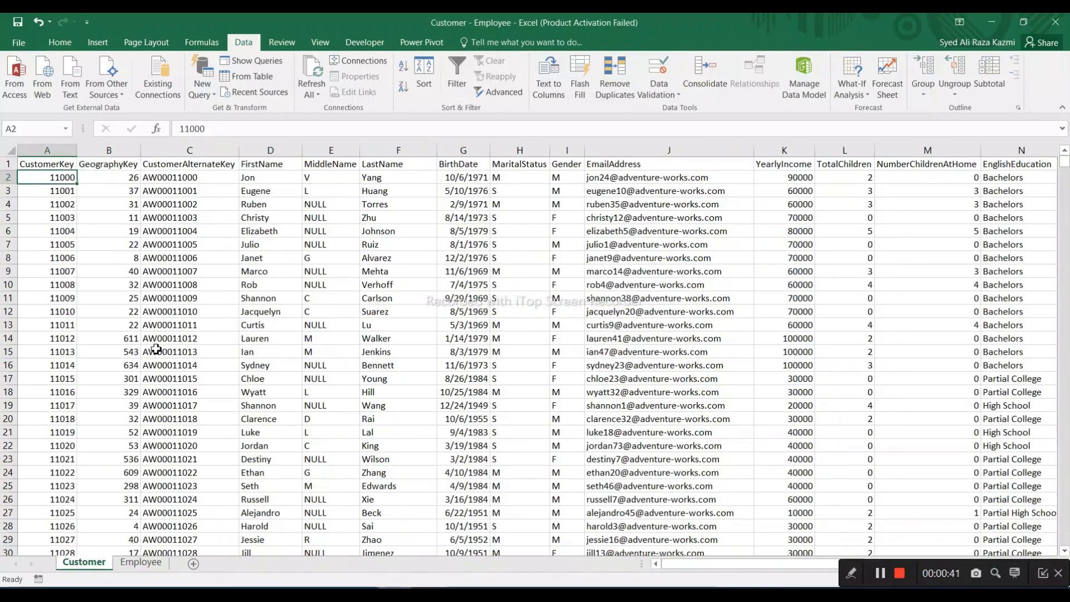
{"action": "left_click", "coordinate": [144, 563]}
{"action": "left_click", "coordinate": [77, 564]}
{"action": "left_click", "coordinate": [117, 176]}
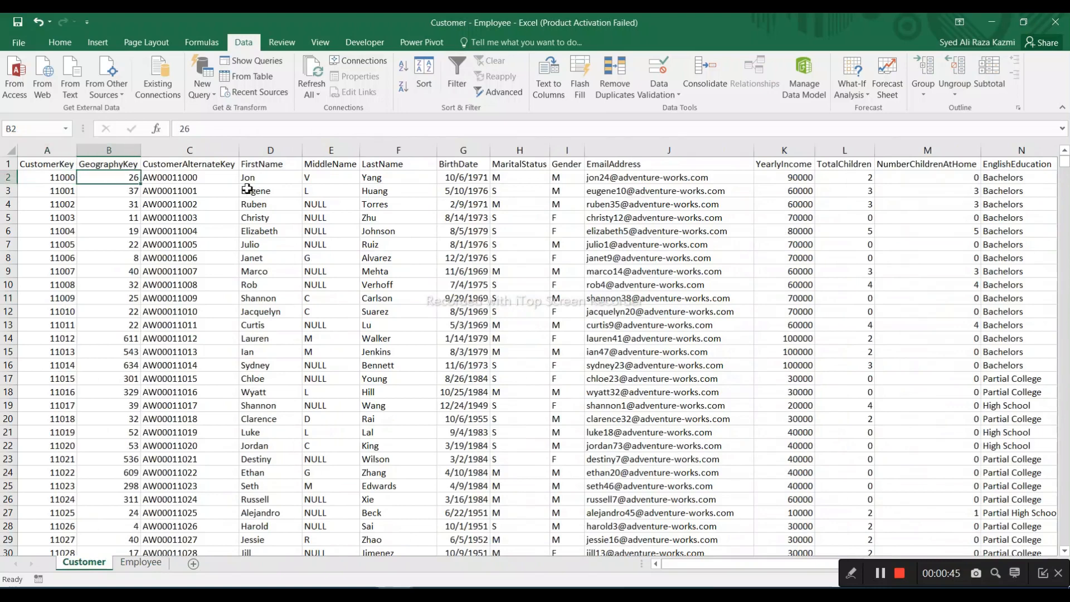
{"action": "left_click", "coordinate": [284, 188]}
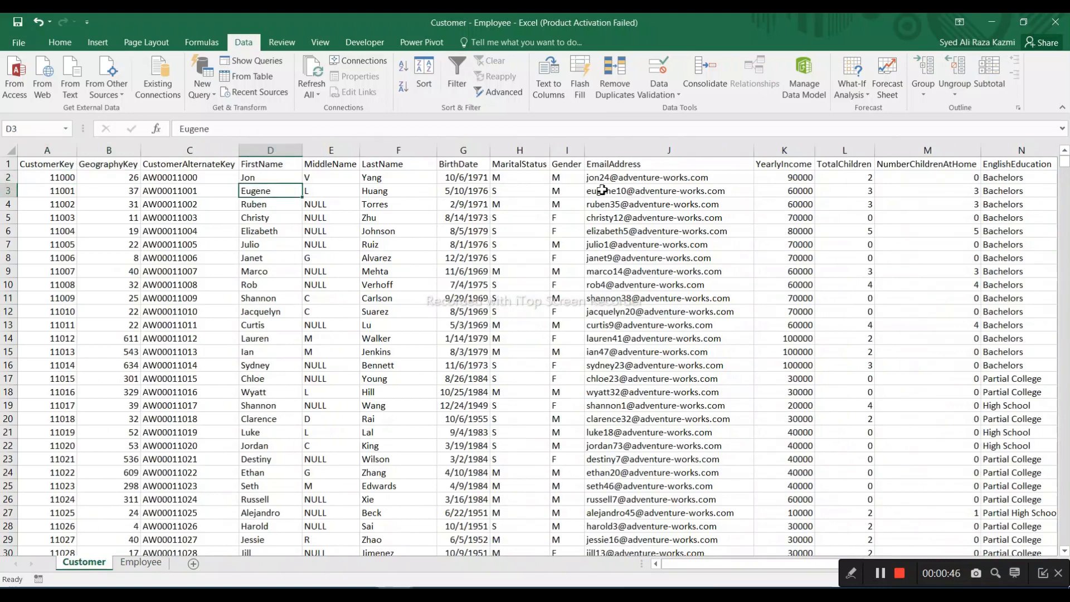
{"action": "left_click", "coordinate": [481, 189]}
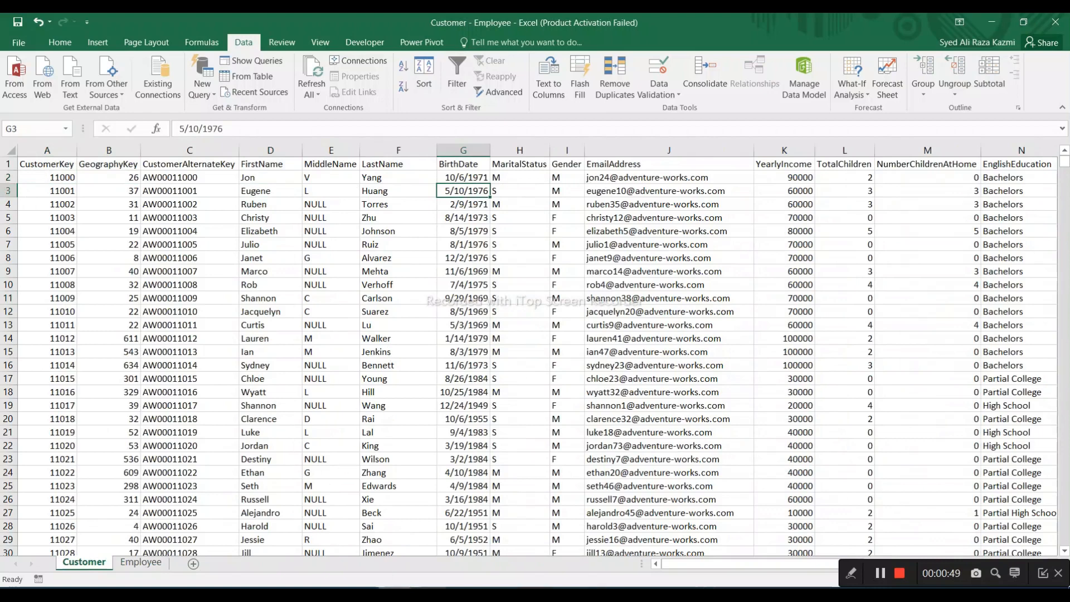
Compare the CustomerKey column in the FactInernetSales workbook's sales sheet with the Customer sheet of the Customer - Employee workbook
{"action": "mouse_move", "coordinate": [400, 594]}
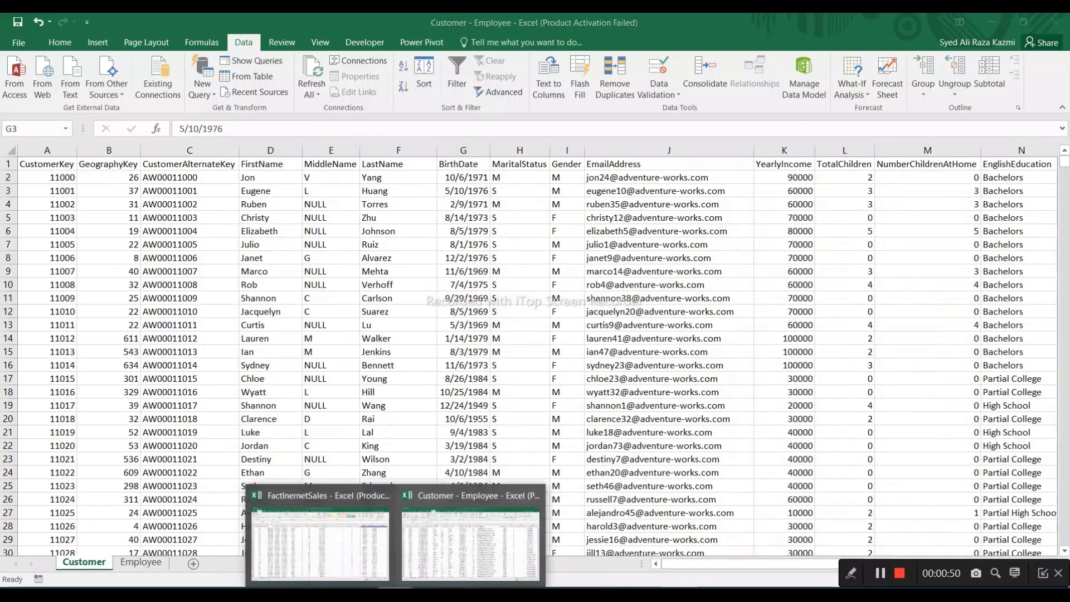
{"action": "left_click", "coordinate": [322, 564]}
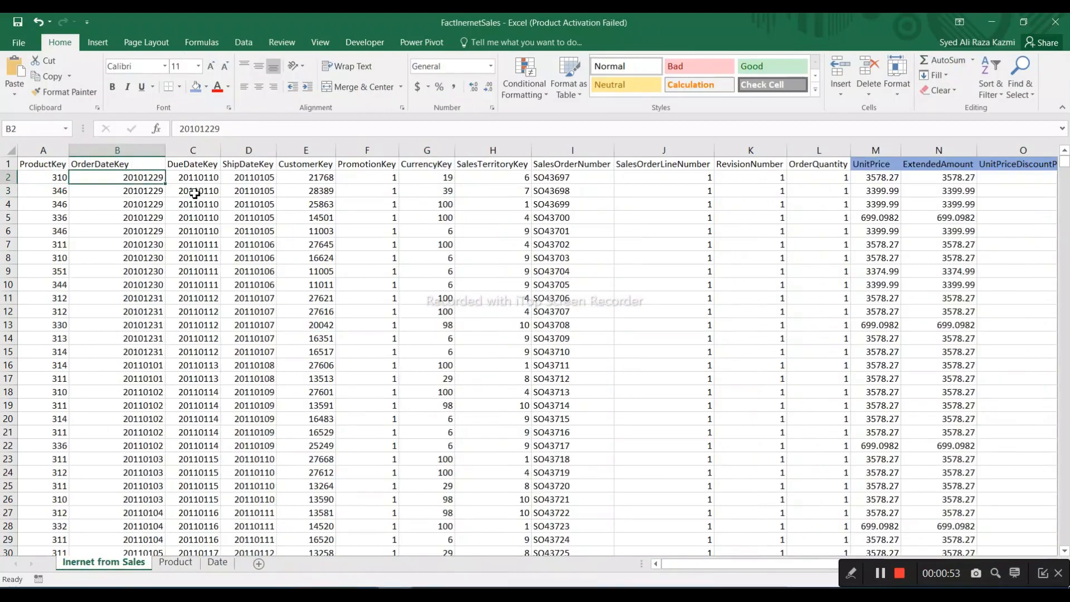
{"action": "left_click", "coordinate": [317, 151]}
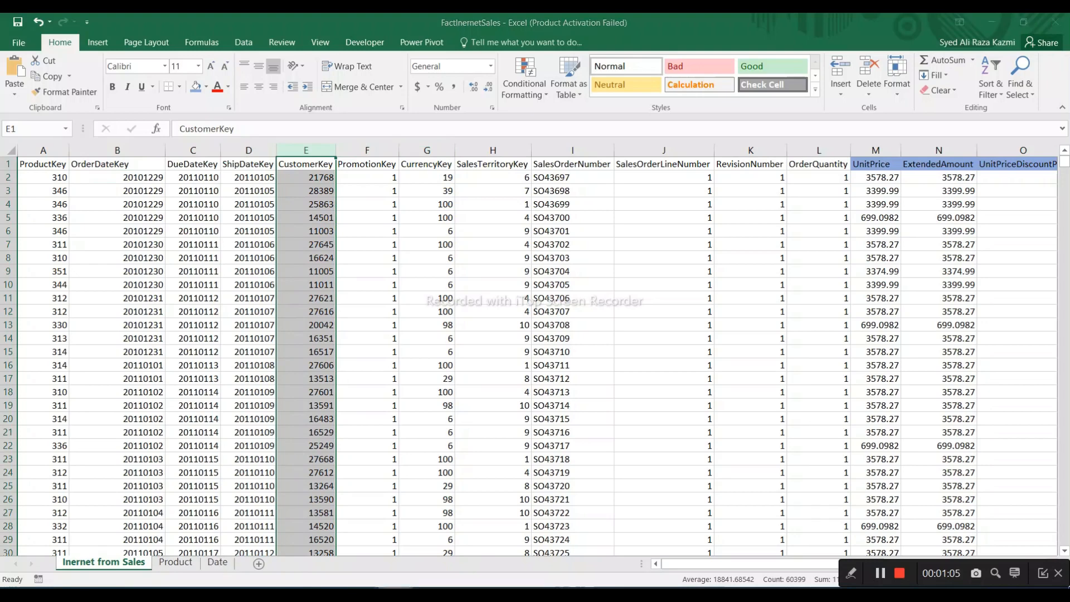
{"action": "mouse_move", "coordinate": [398, 588]}
{"action": "left_click", "coordinate": [471, 543]}
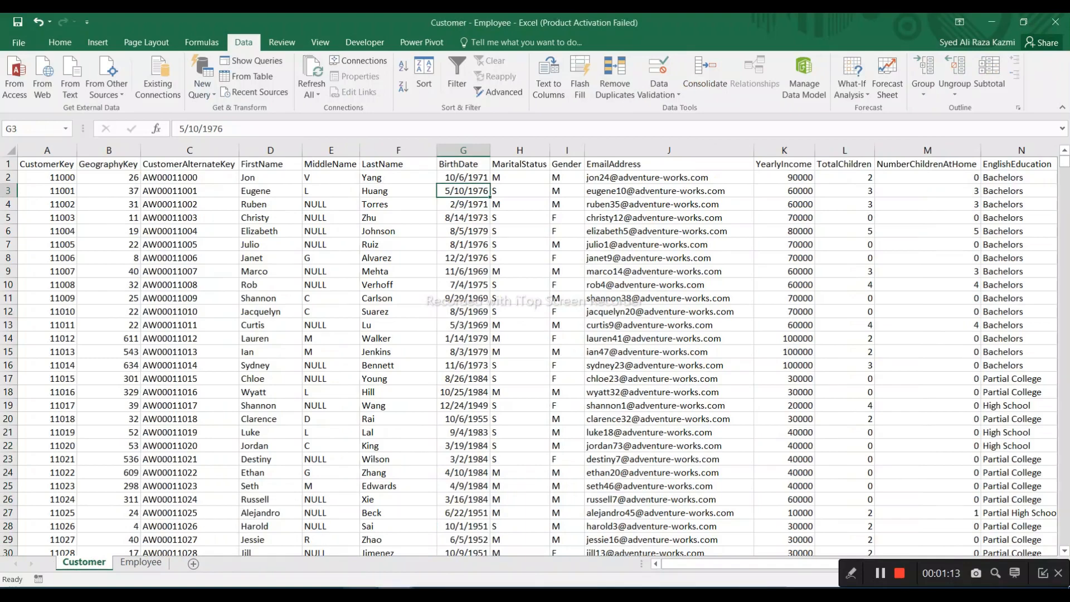
Switch to Power BI Desktop and dismiss its start screen to reach the blank report
{"action": "left_click", "coordinate": [361, 591]}
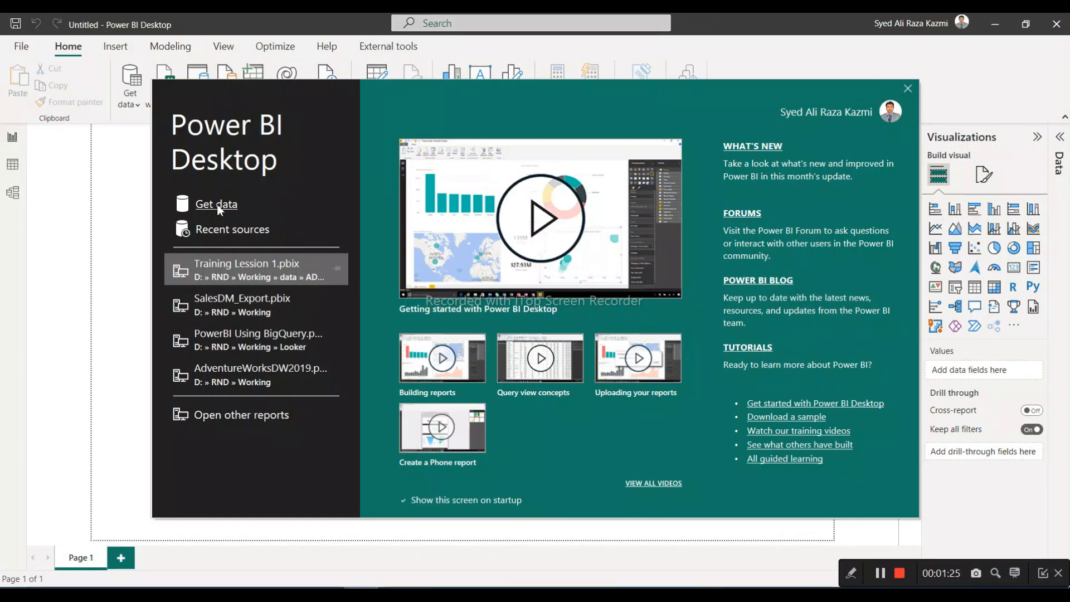
{"action": "left_click", "coordinate": [907, 89]}
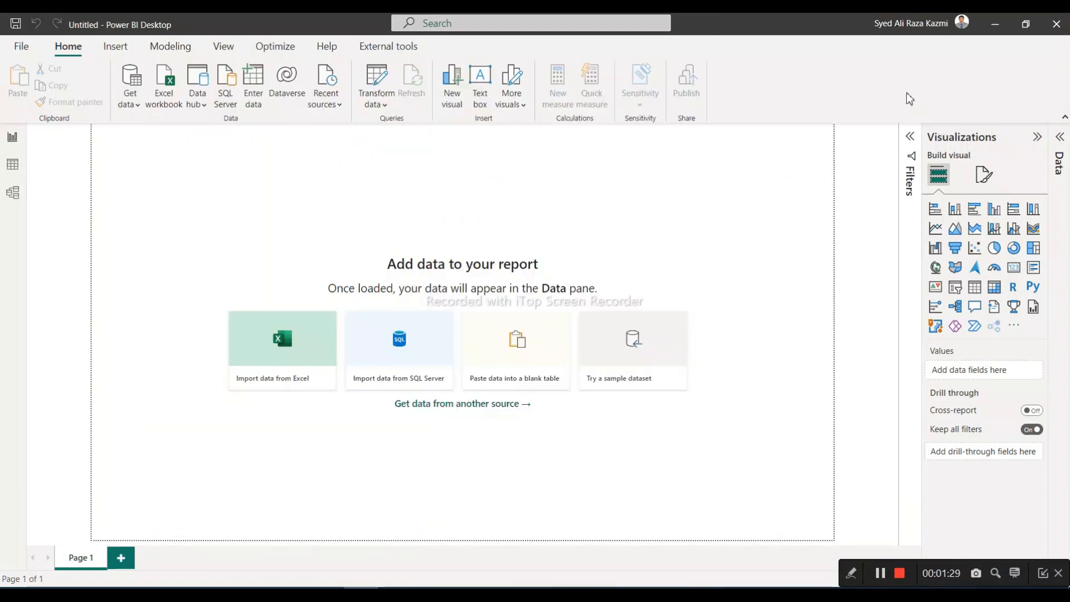
Examine the common data sources, the file options and the Home, Insert, Modeling and View commands available for the report
{"action": "left_click", "coordinate": [136, 106]}
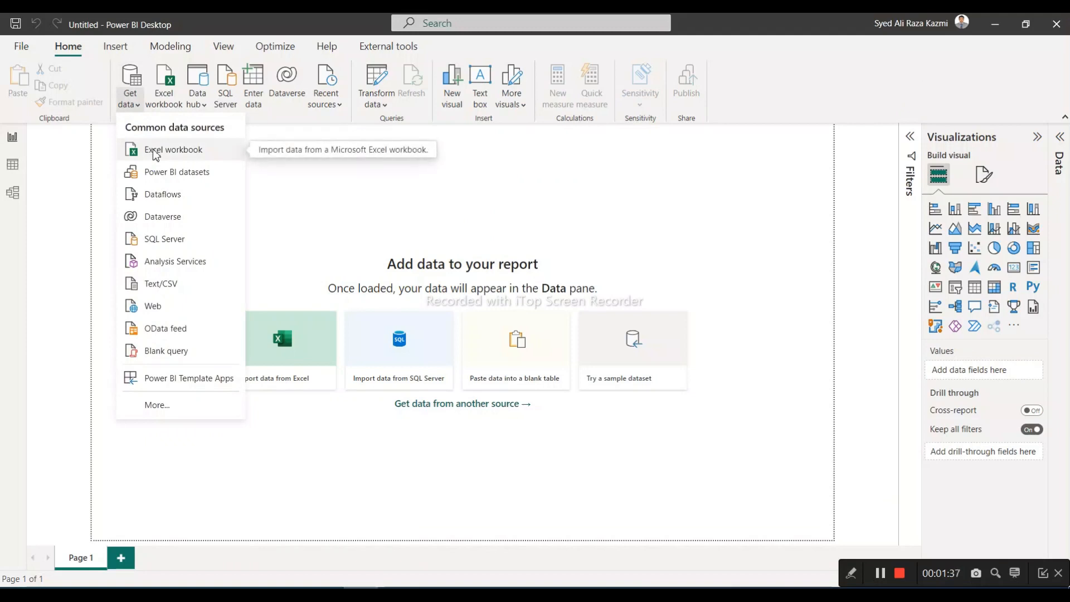
{"action": "left_click", "coordinate": [924, 101]}
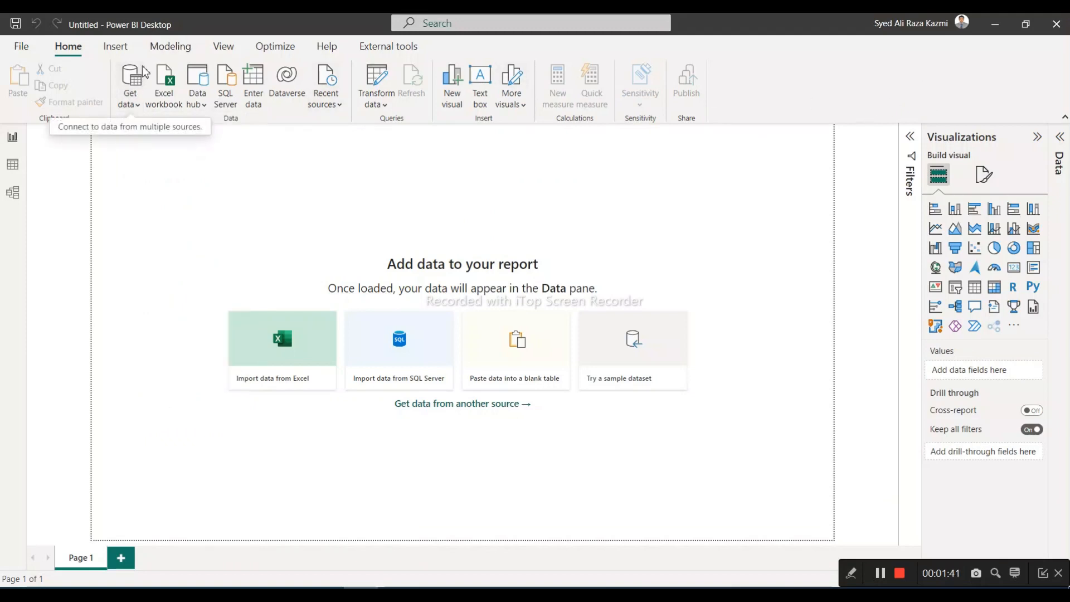
{"action": "left_click", "coordinate": [24, 52]}
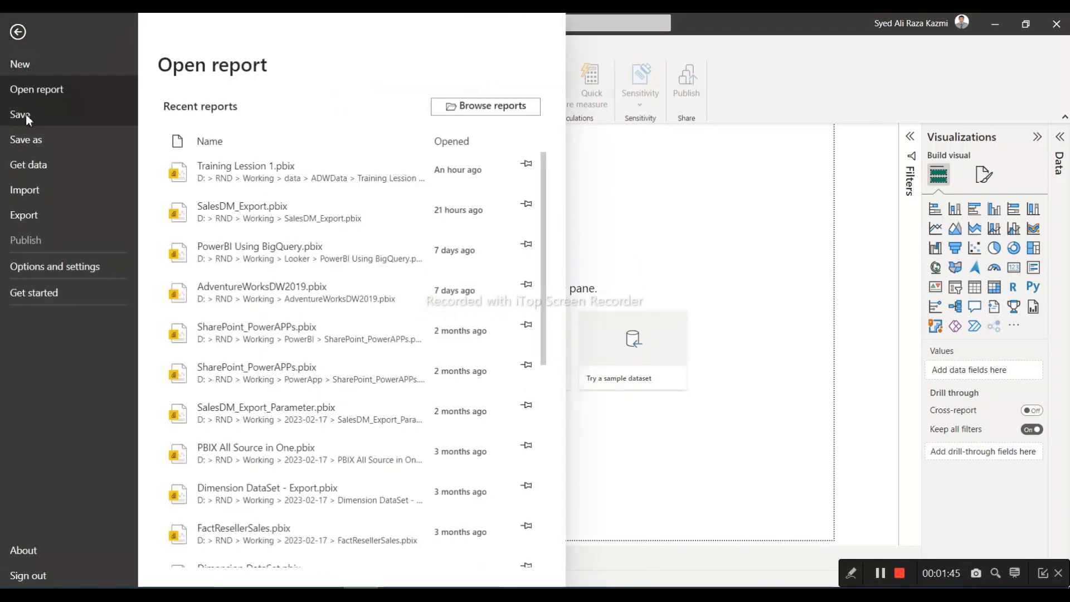
{"action": "left_click", "coordinate": [803, 96]}
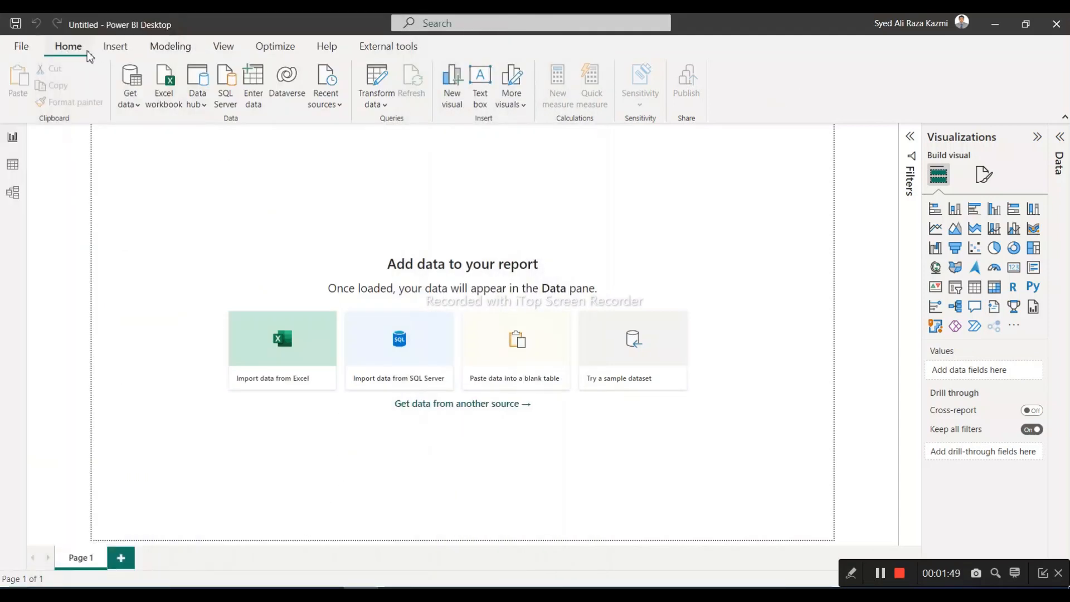
{"action": "left_click", "coordinate": [115, 56]}
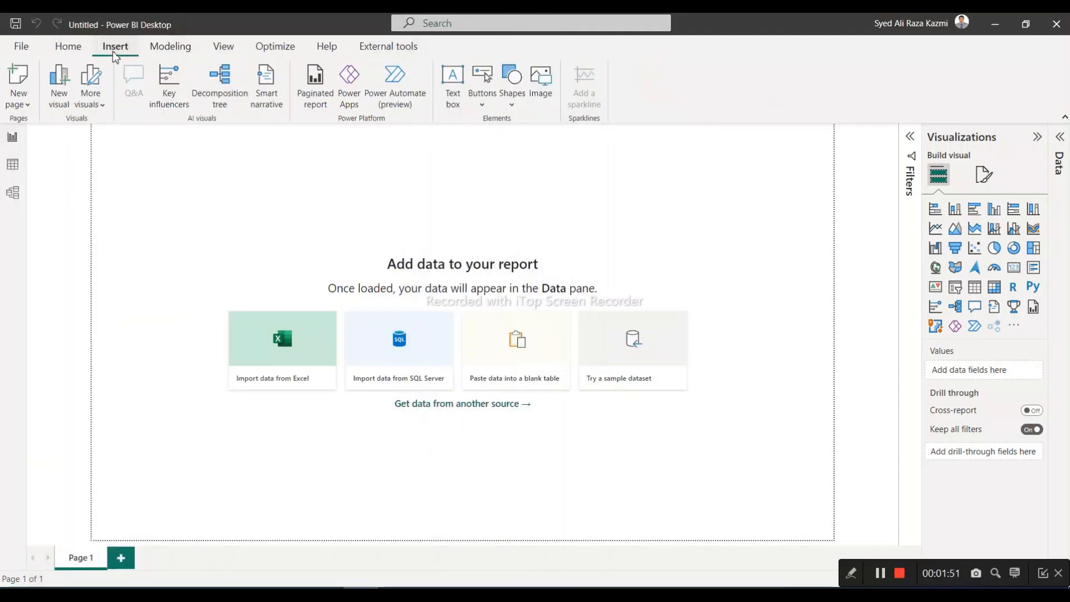
{"action": "left_click", "coordinate": [162, 48]}
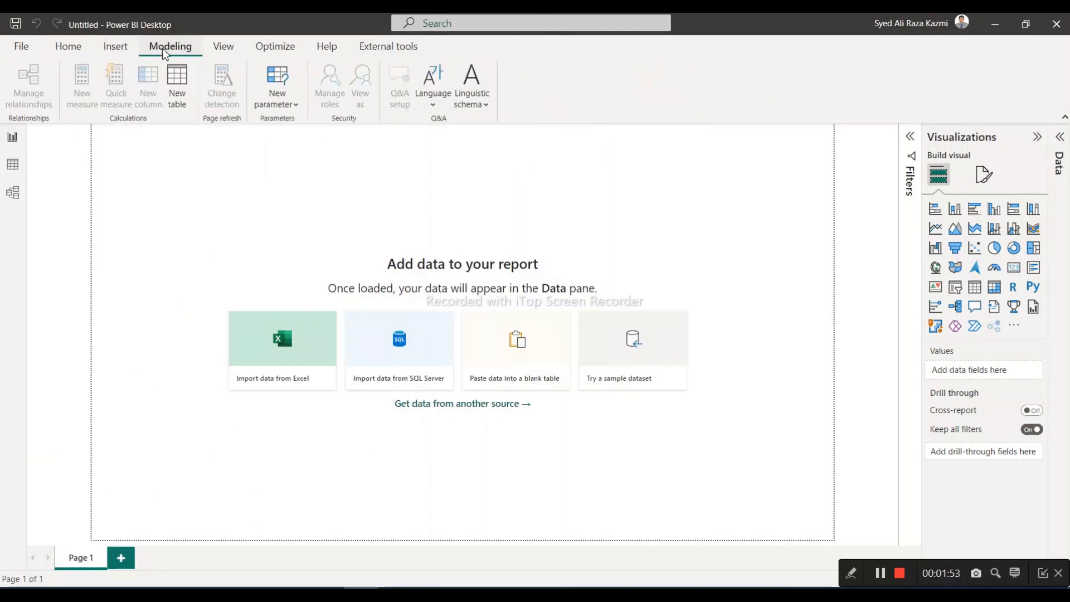
{"action": "left_click", "coordinate": [225, 52]}
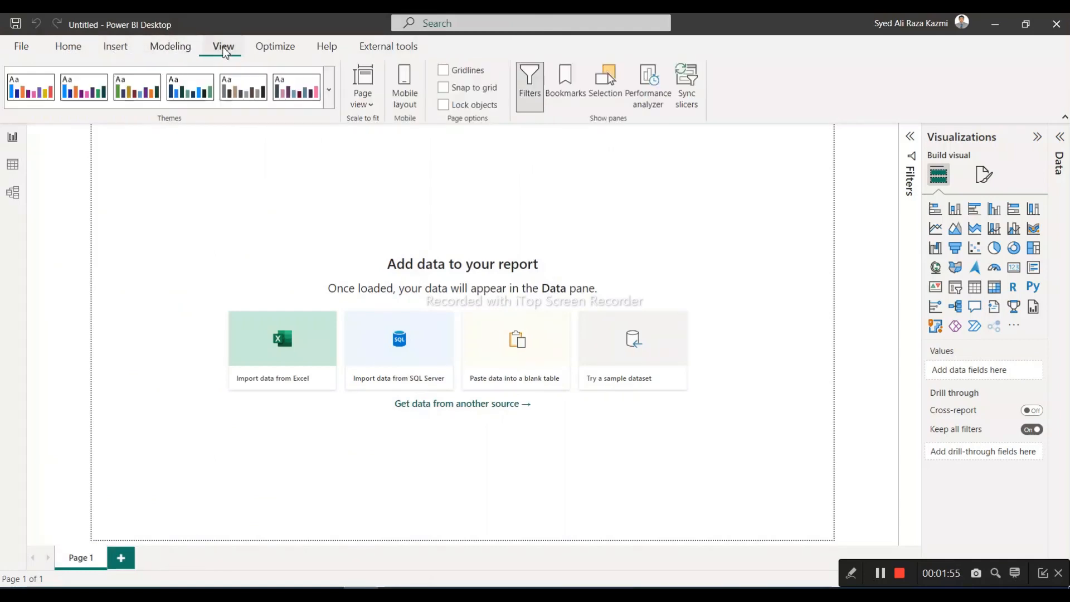
{"action": "left_click", "coordinate": [79, 52]}
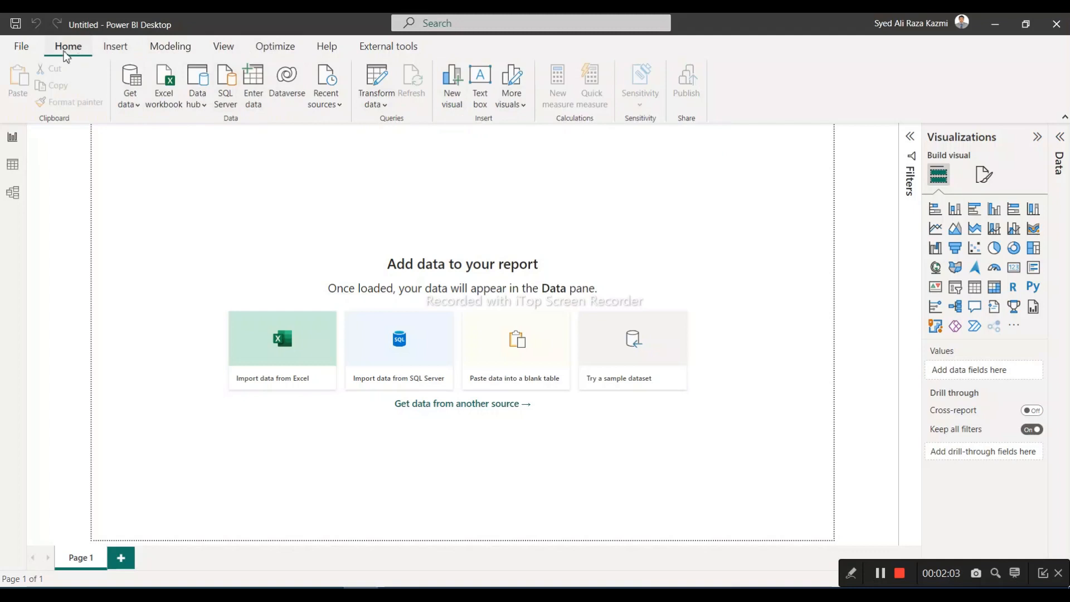
{"action": "left_click", "coordinate": [117, 53]}
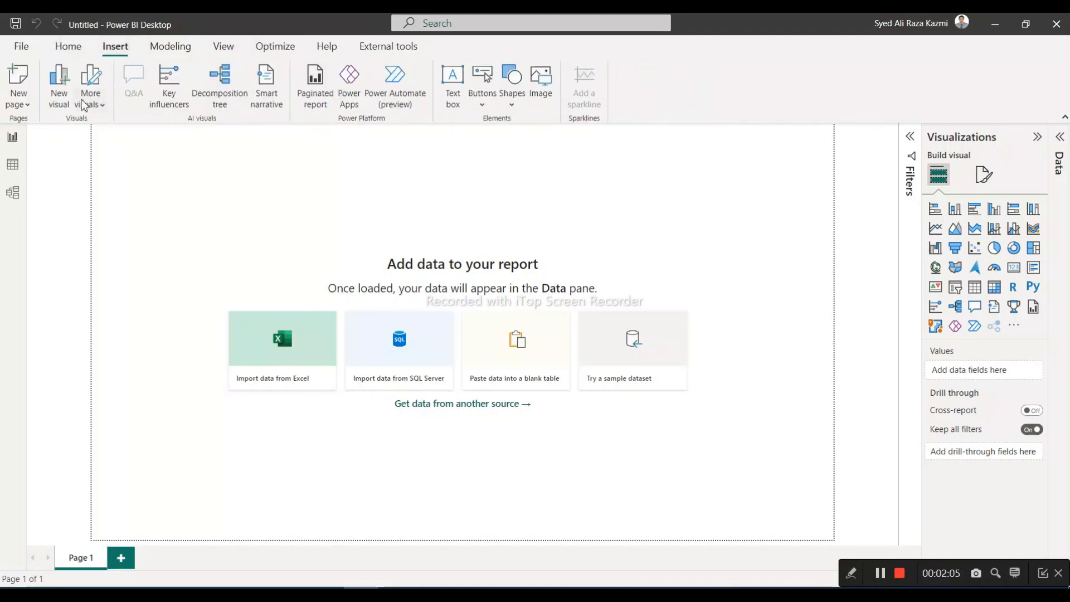
{"action": "left_click", "coordinate": [224, 48]}
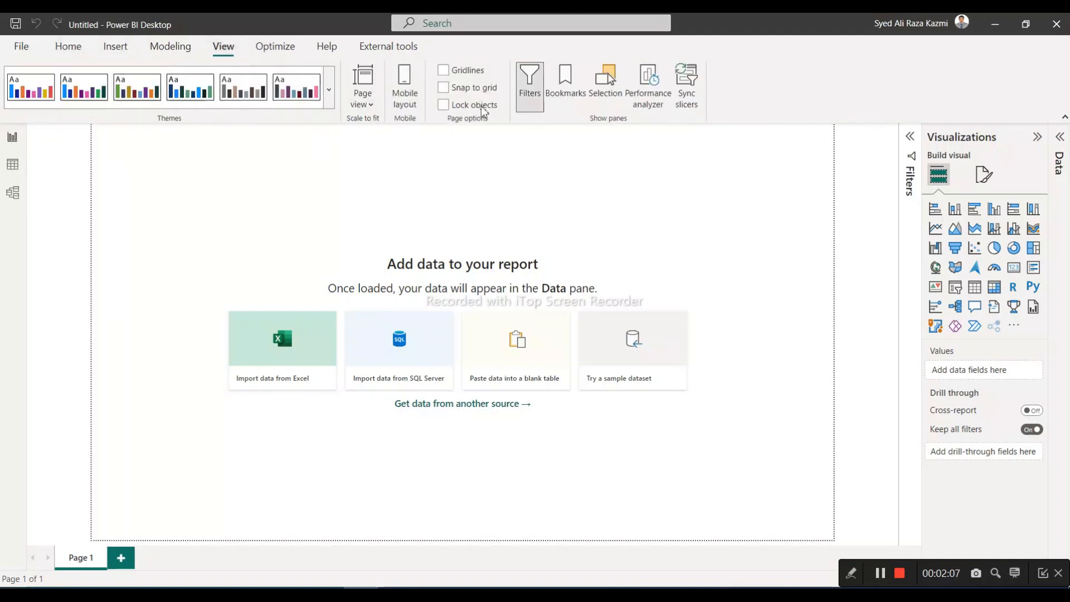
{"action": "left_click", "coordinate": [68, 50]}
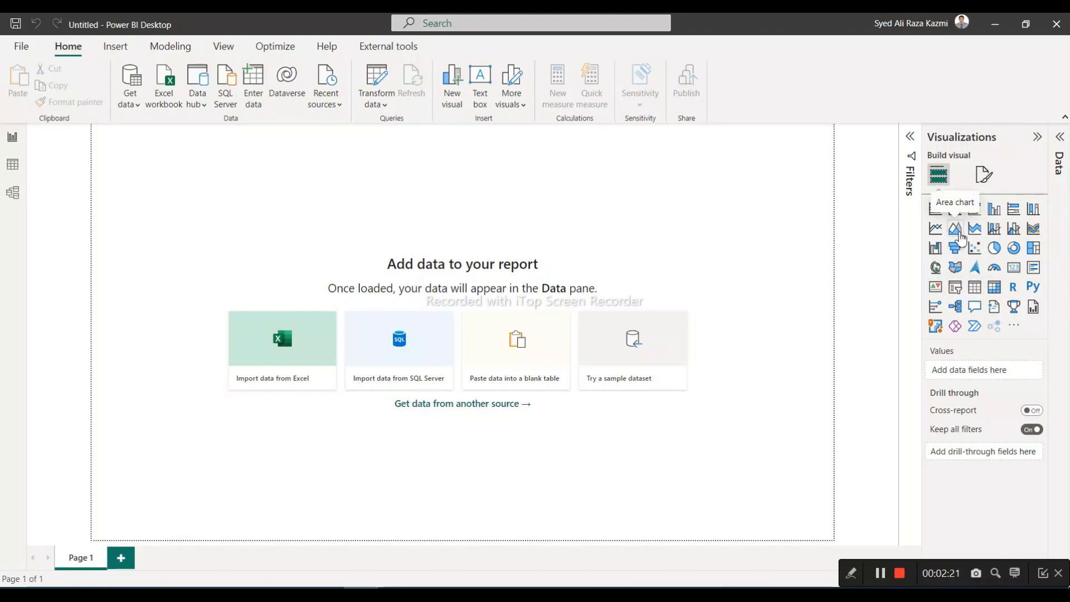
Expand the Data pane and start importing data from an Excel workbook
{"action": "left_click", "coordinate": [1060, 137]}
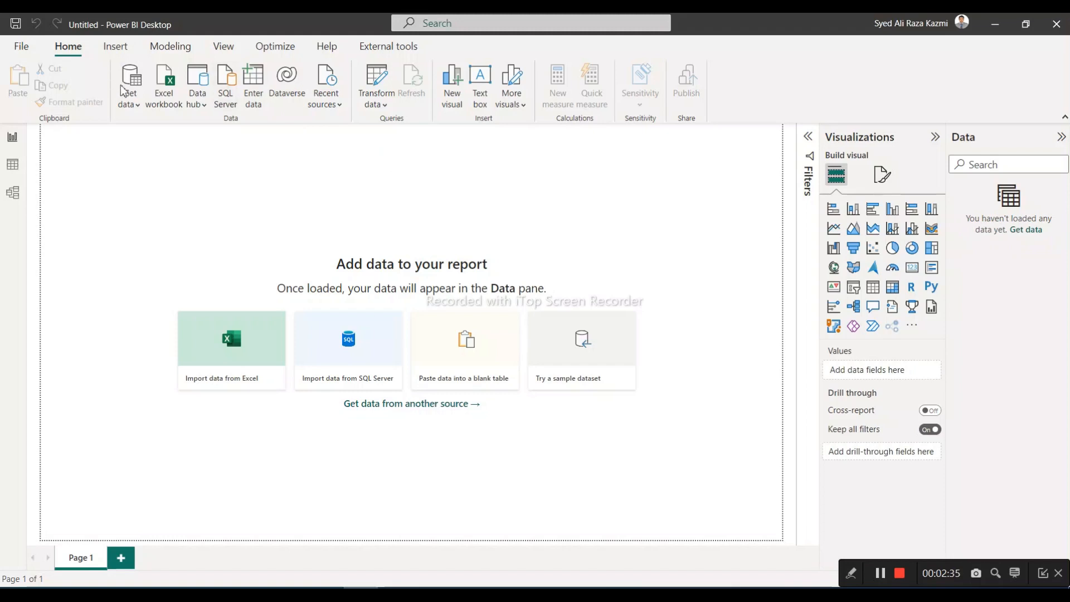
{"action": "left_click", "coordinate": [139, 107]}
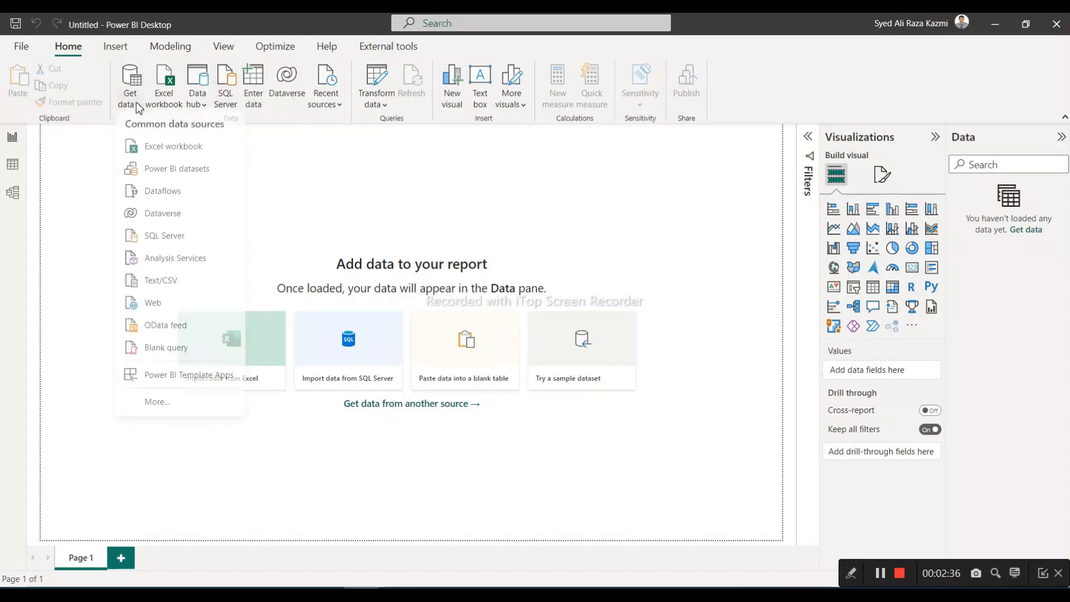
{"action": "left_click", "coordinate": [146, 148]}
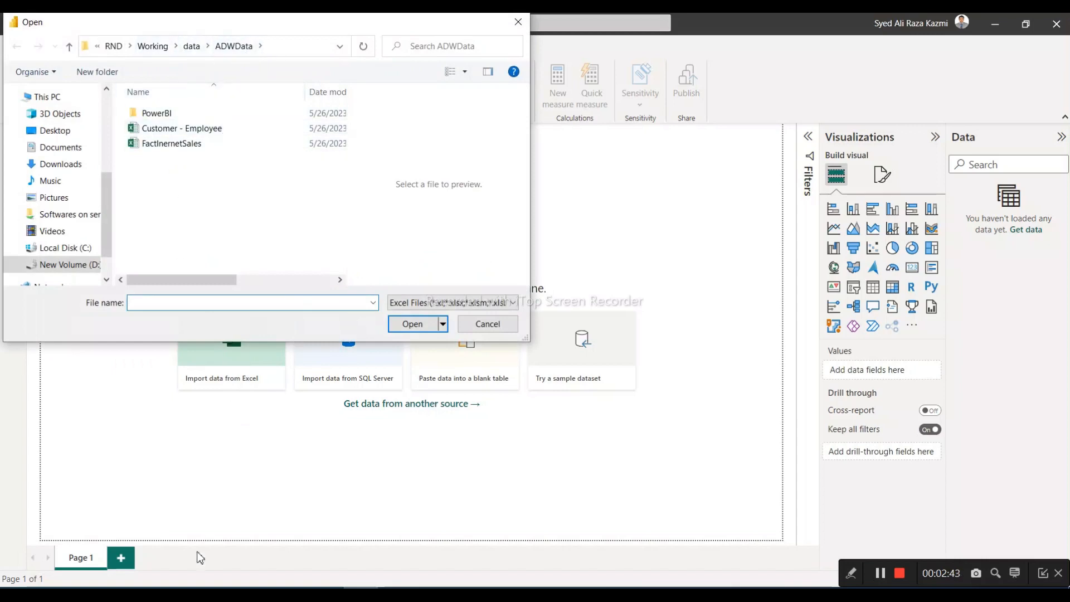
Switch to File Explorer and go from the PowerBI folder to its parent folder ADWData
{"action": "left_click", "coordinate": [218, 577]}
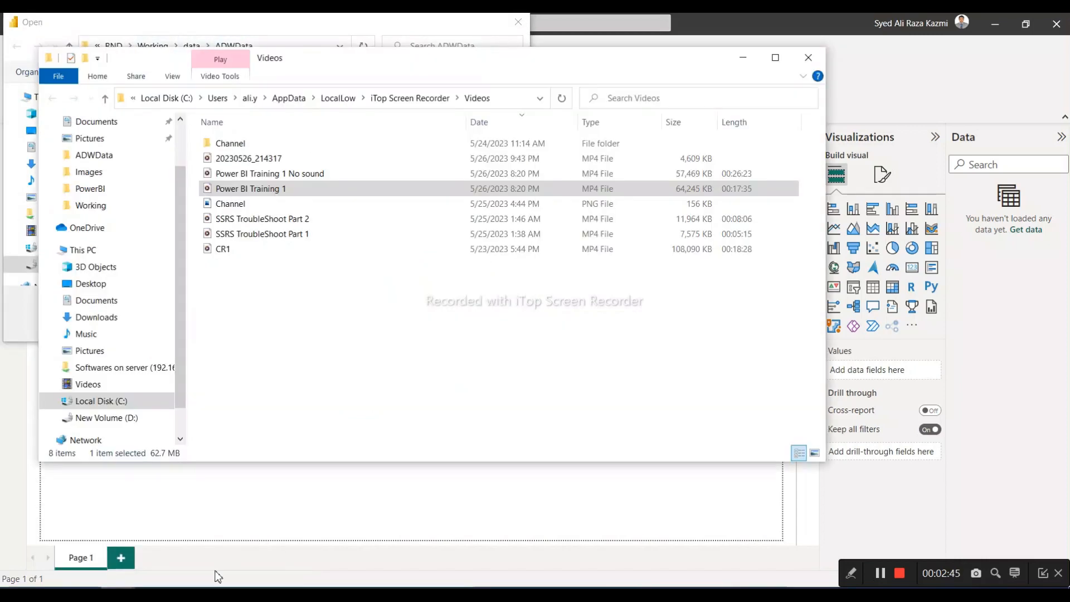
{"action": "mouse_move", "coordinate": [122, 586]}
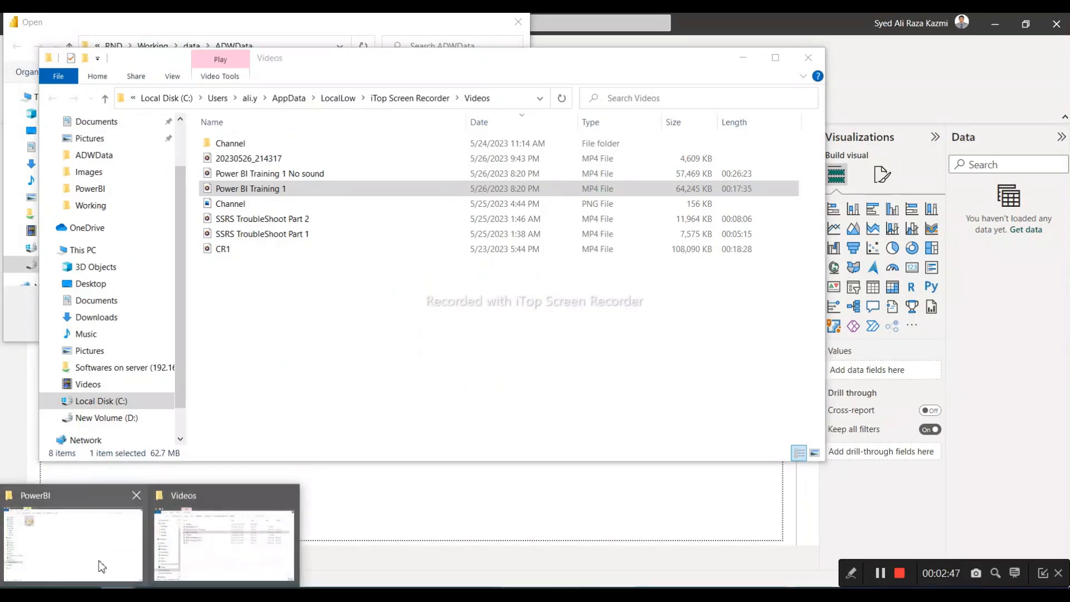
{"action": "left_click", "coordinate": [100, 564]}
{"action": "left_click", "coordinate": [341, 58]}
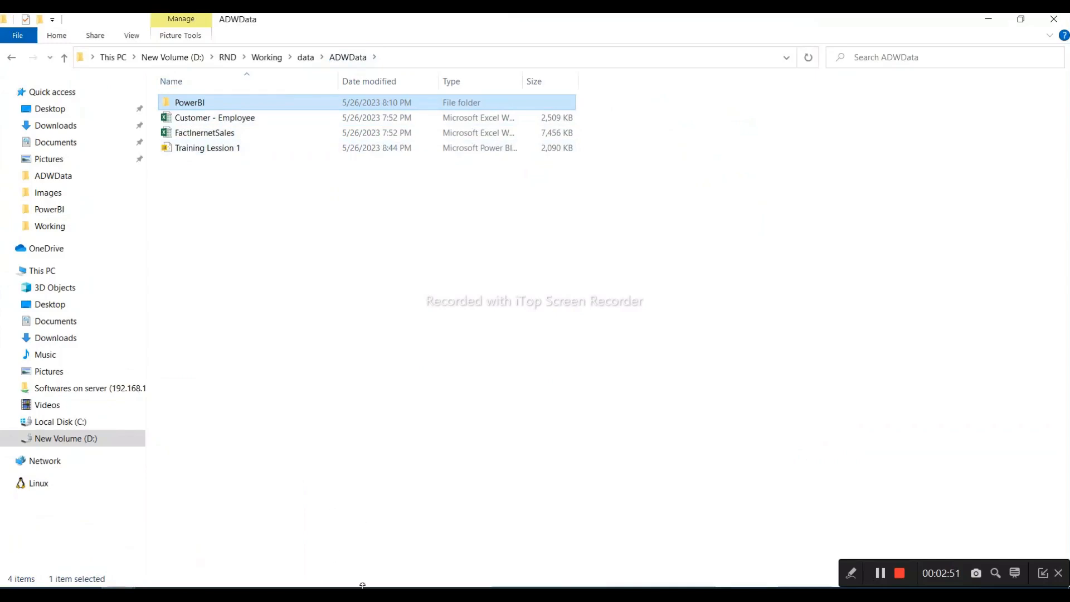
Switch back to Excel and close the Customer - Employee workbook
{"action": "left_click", "coordinate": [394, 594]}
{"action": "left_click", "coordinate": [457, 574]}
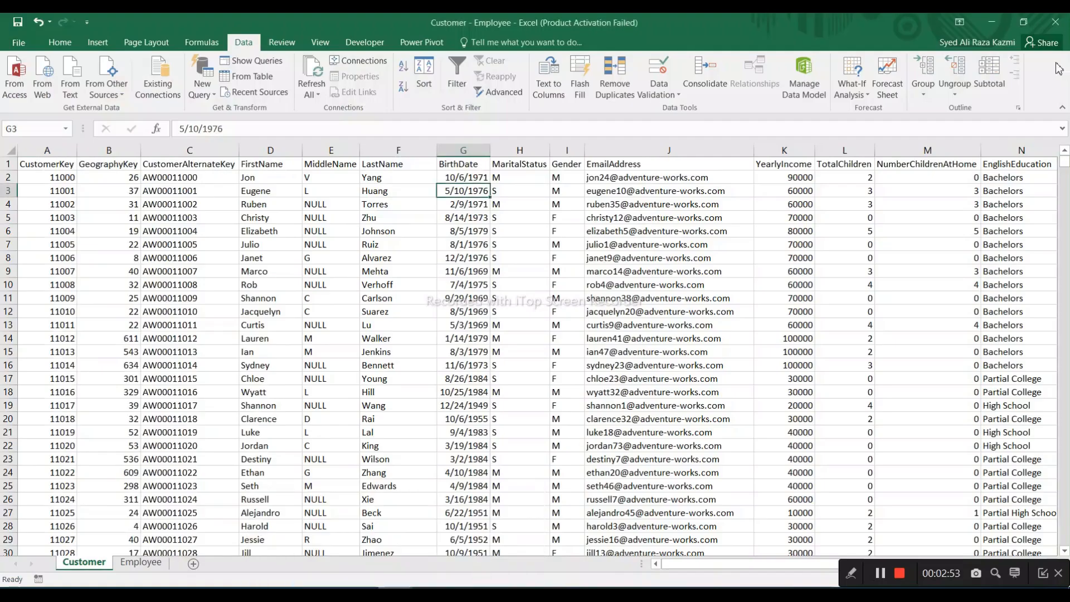
{"action": "left_click", "coordinate": [1056, 23]}
{"action": "left_click", "coordinate": [534, 334]}
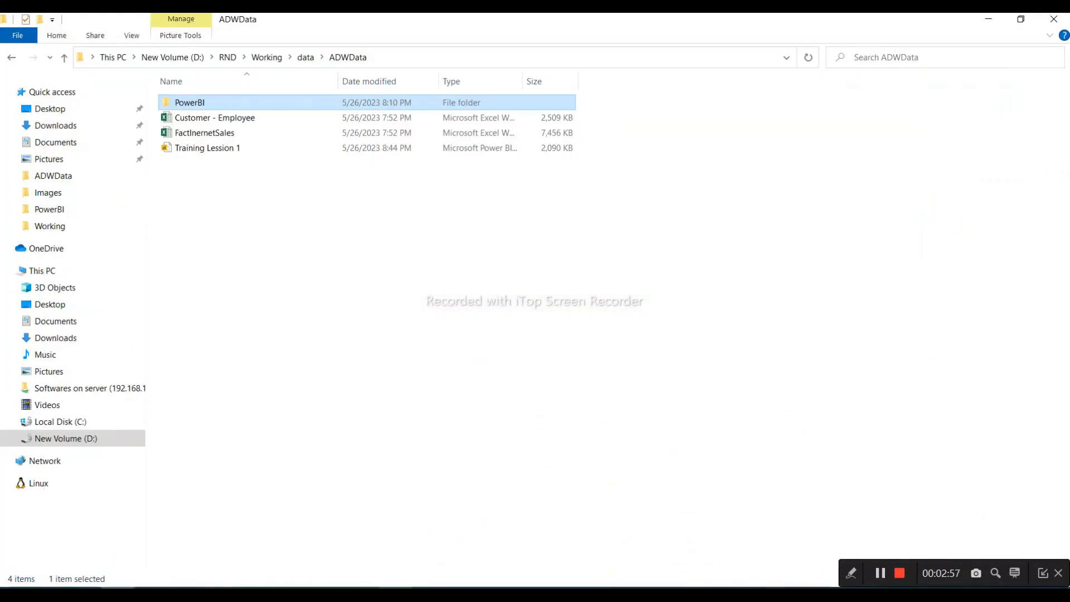
Switch to Excel and close the FactInernetSales workbook
{"action": "left_click", "coordinate": [396, 593]}
{"action": "left_click", "coordinate": [1055, 22]}
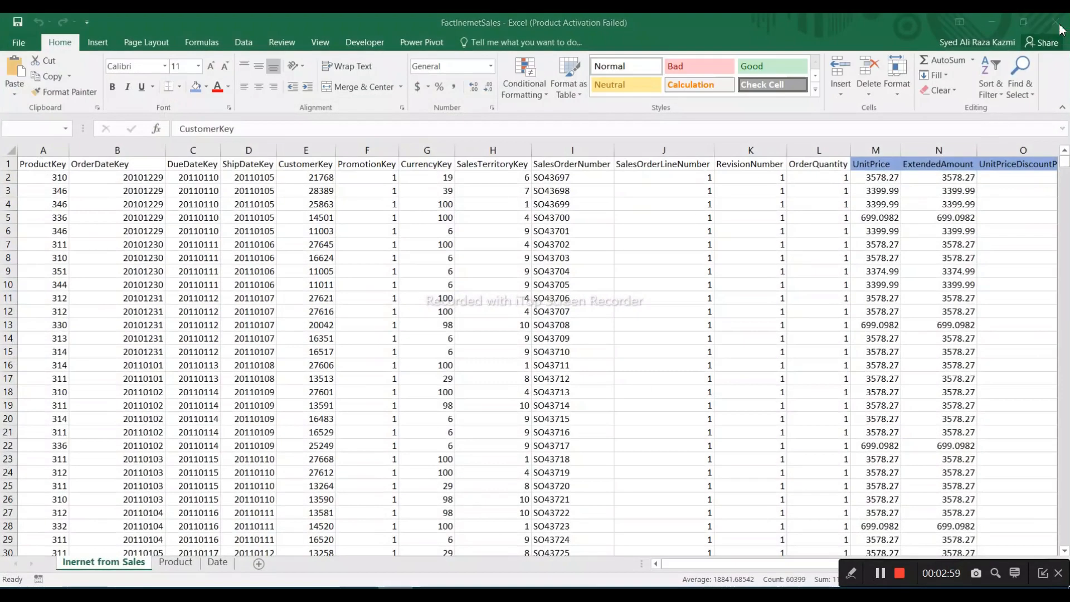
{"action": "left_click", "coordinate": [534, 333]}
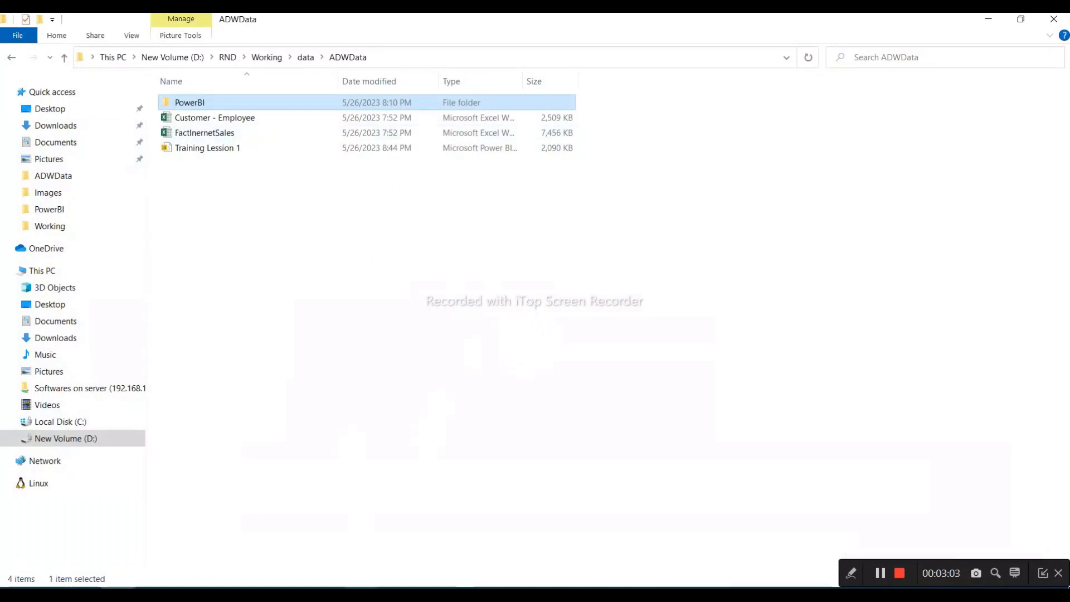
Switch back to Power BI Desktop and open the FactInernetSales workbook from the ADWData folder for import
{"action": "key", "text": "alt+Tab"}
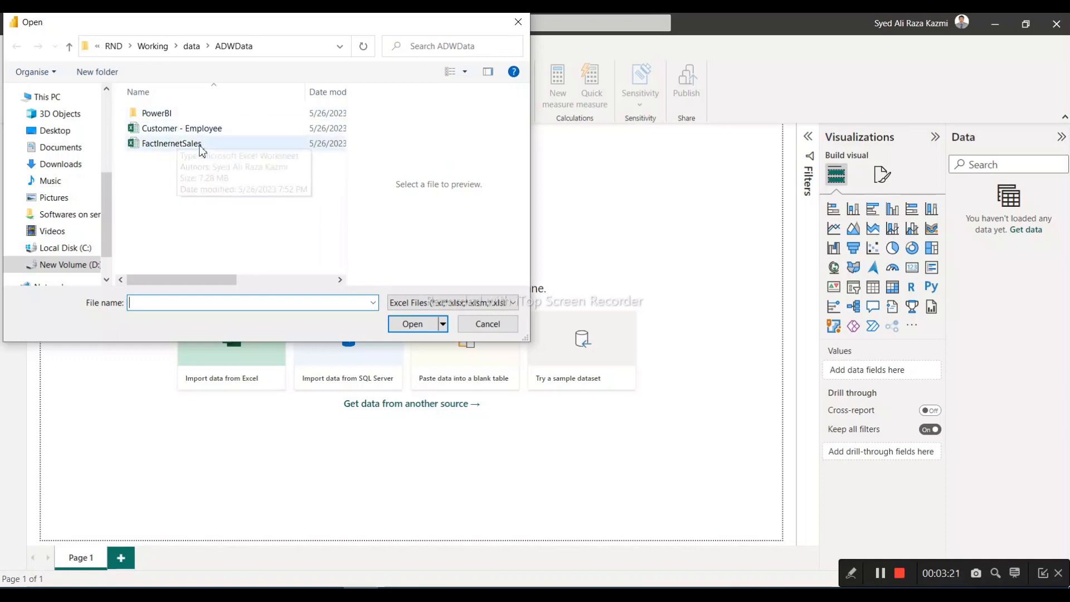
{"action": "left_click", "coordinate": [179, 146]}
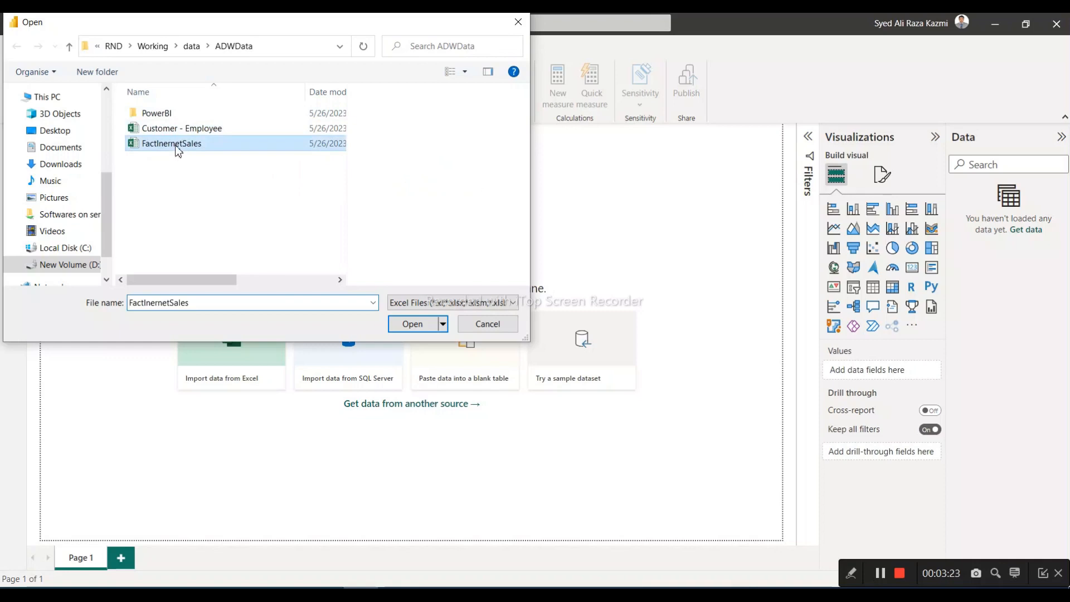
{"action": "left_click", "coordinate": [413, 325]}
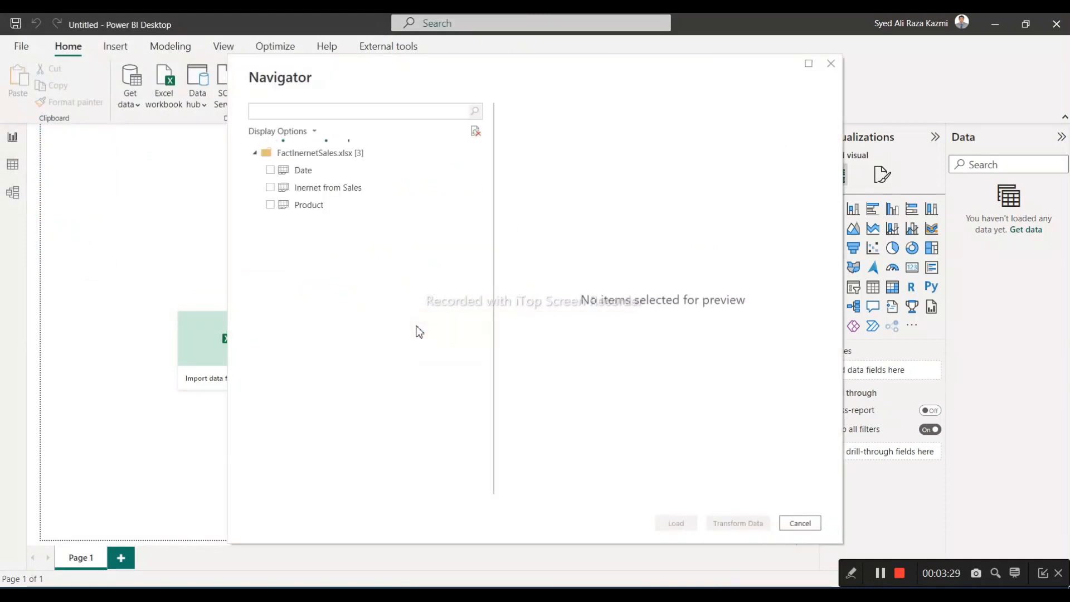
Preview the Inernet from Sales sheet and load it together with the Date and Product sheets
{"action": "left_click", "coordinate": [270, 189]}
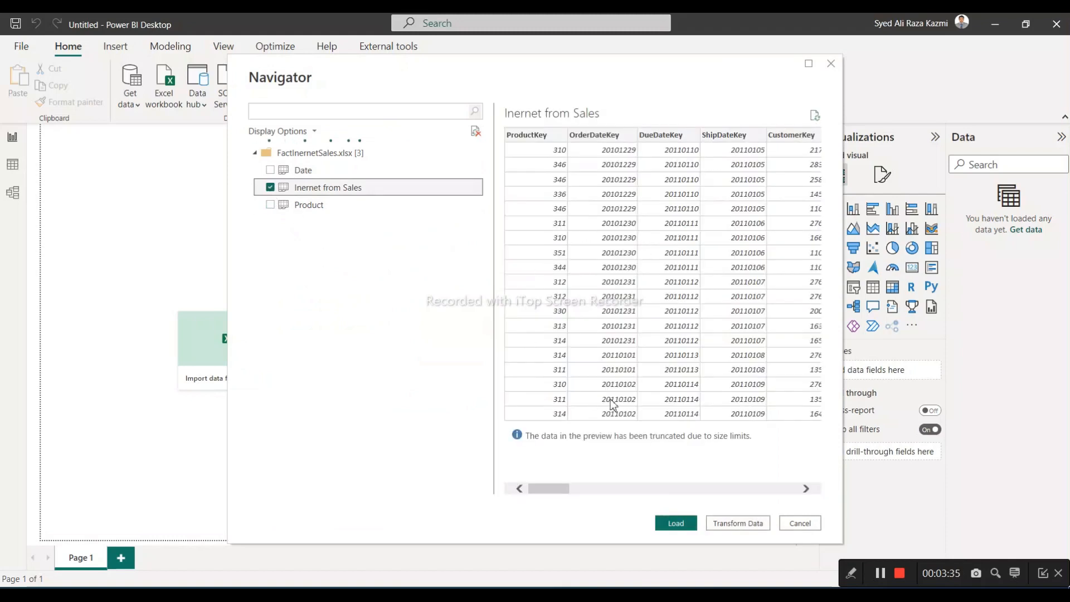
{"action": "mouse_move", "coordinate": [550, 489]}
{"action": "left_mouse_down"}
{"action": "mouse_move", "coordinate": [797, 491]}
{"action": "mouse_move", "coordinate": [562, 492]}
{"action": "left_mouse_up"}
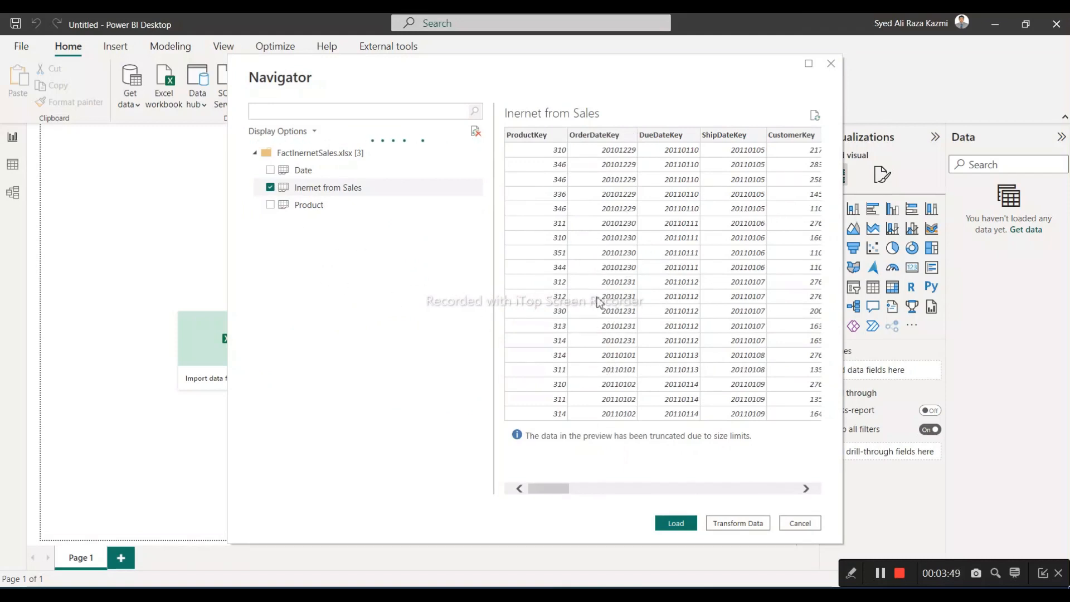
{"action": "left_click_drag", "start_coordinate": [556, 489], "coordinate": [524, 504]}
{"action": "left_click", "coordinate": [271, 170]}
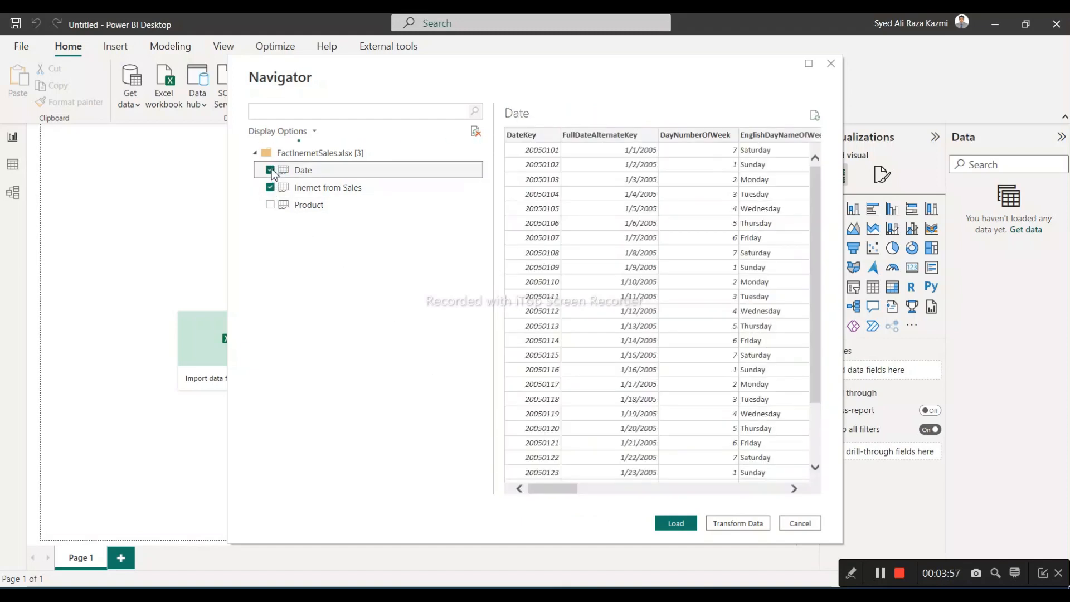
{"action": "left_click", "coordinate": [271, 206]}
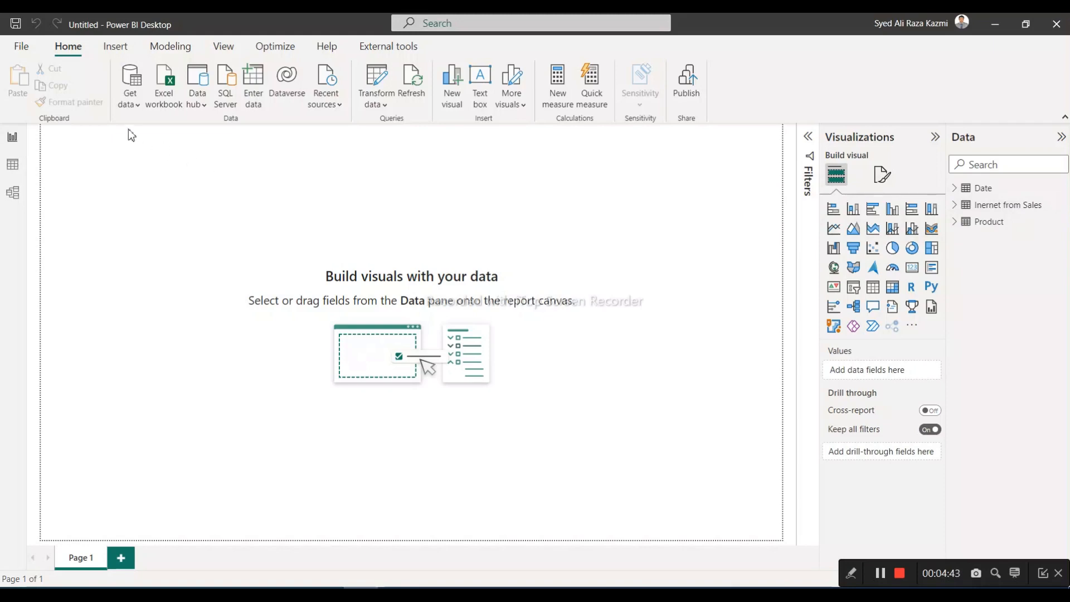
Start another Excel workbook import and open the Customer - Employee file from the ADWData folder
{"action": "left_click", "coordinate": [131, 107]}
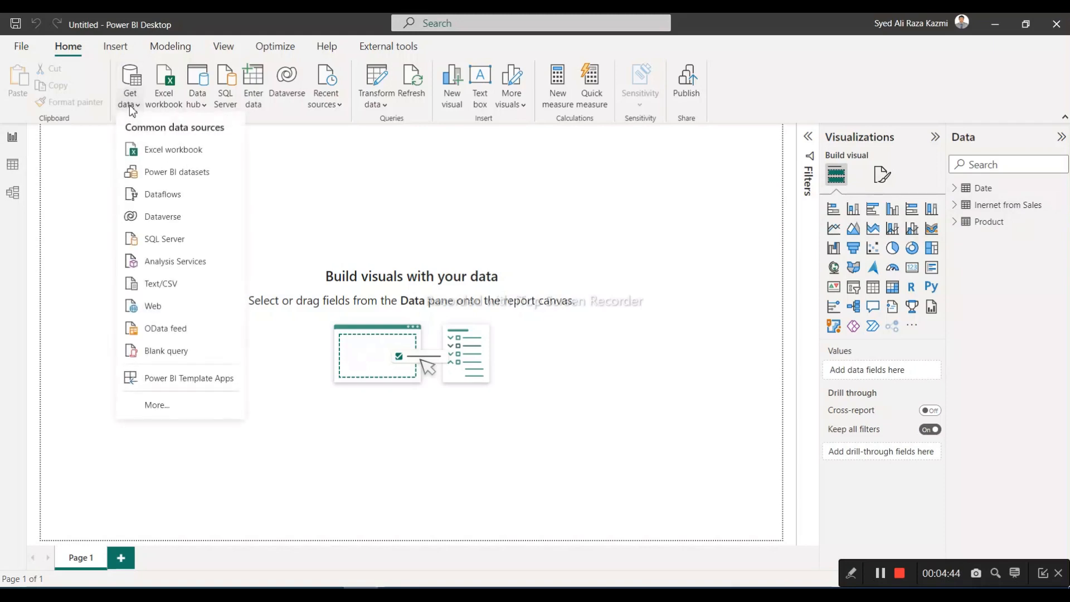
{"action": "left_click", "coordinate": [166, 152]}
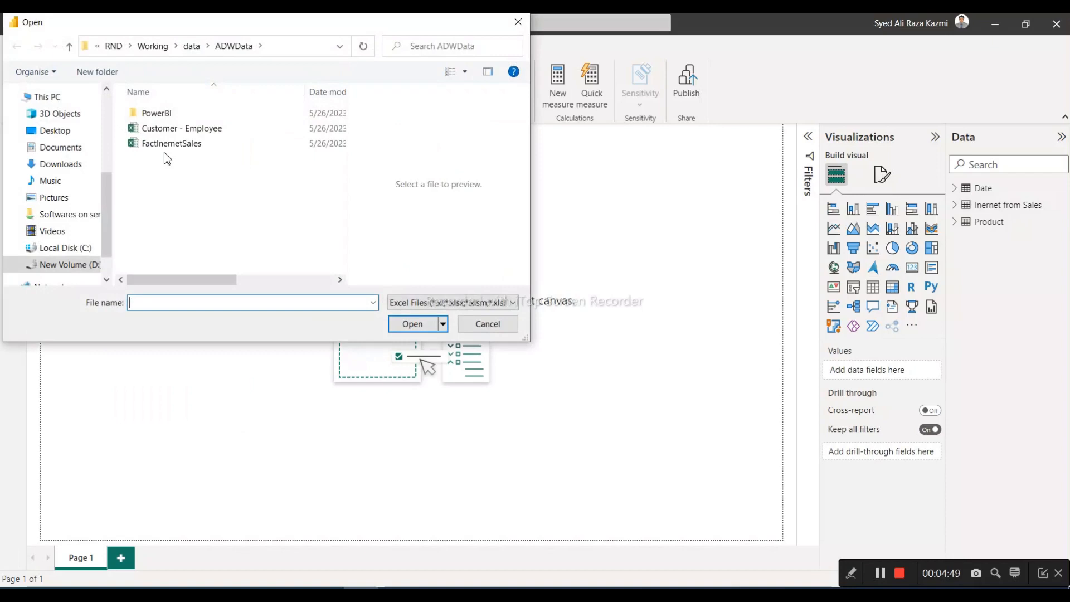
{"action": "left_click", "coordinate": [166, 134]}
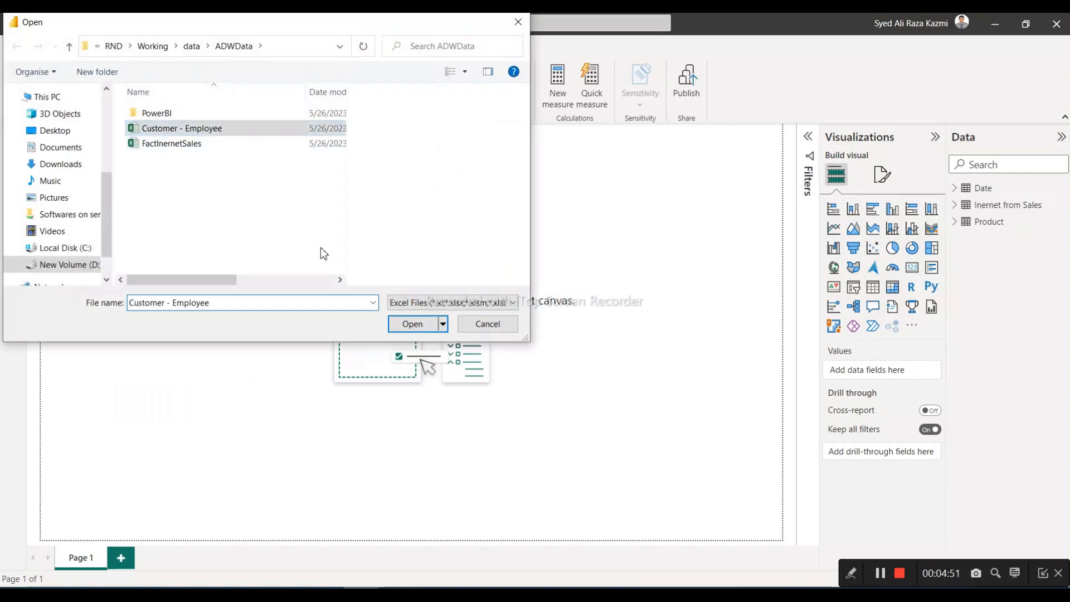
{"action": "left_click", "coordinate": [413, 326]}
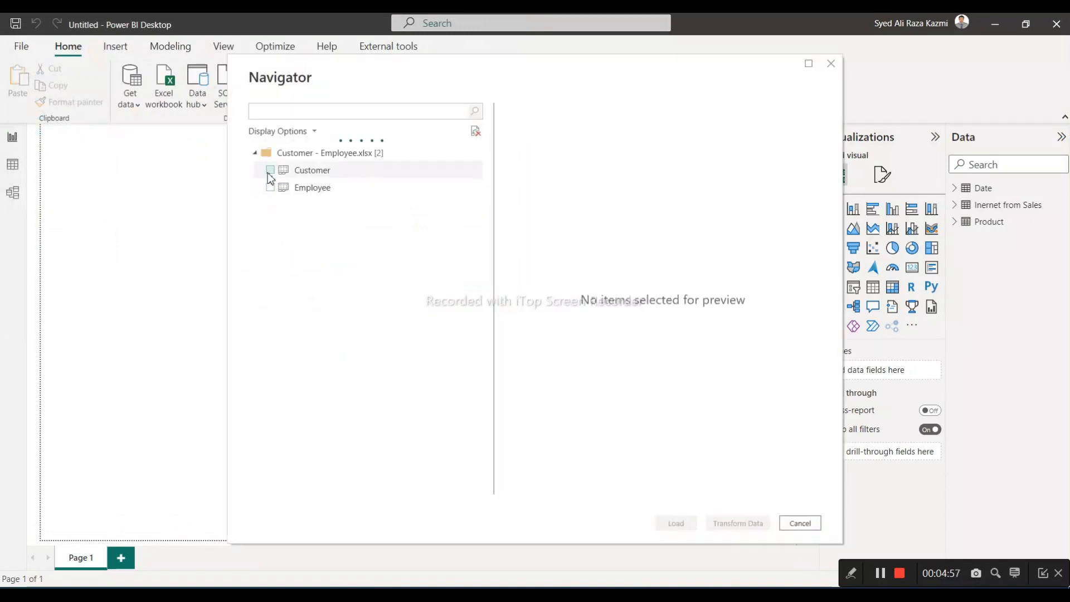
Select only the Customer sheet, look through its preview columns and rows, and load it into the report
{"action": "left_click", "coordinate": [270, 170]}
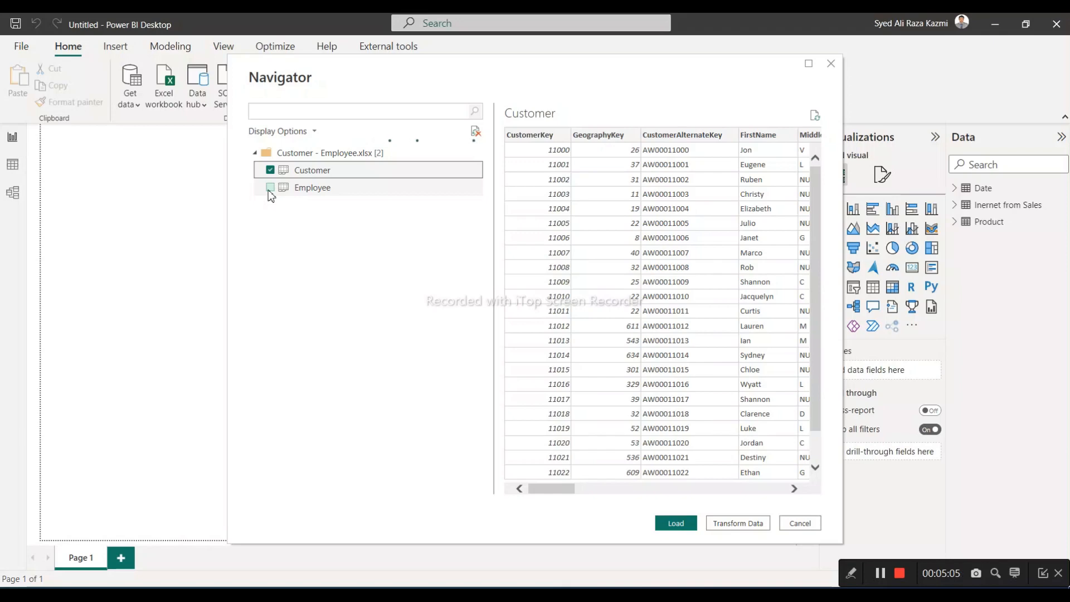
{"action": "left_click_drag", "start_coordinate": [552, 489], "coordinate": [795, 489]}
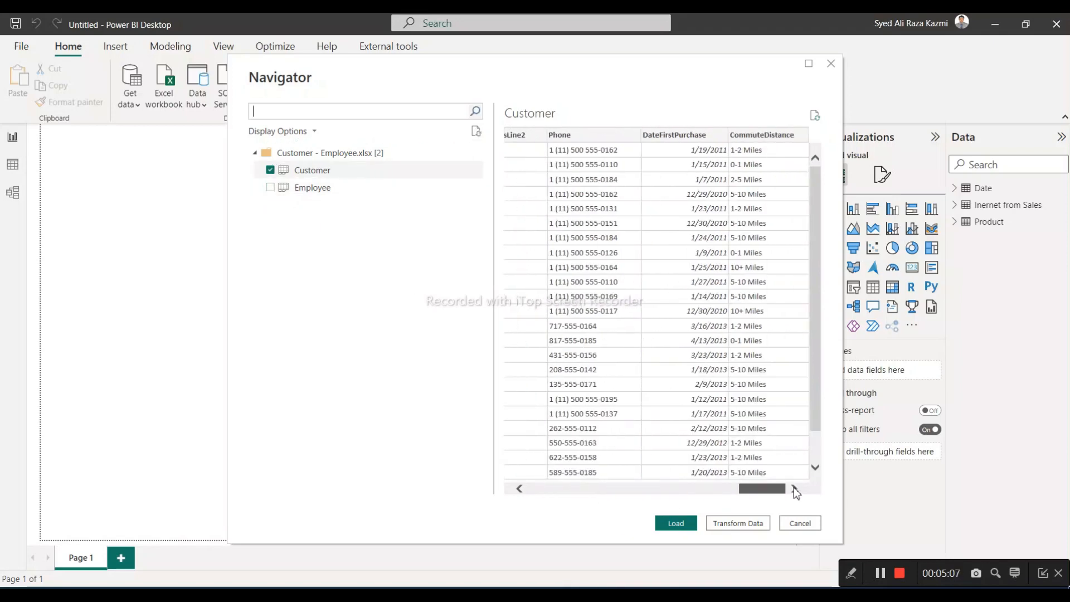
{"action": "left_click_drag", "start_coordinate": [814, 408], "coordinate": [821, 467]}
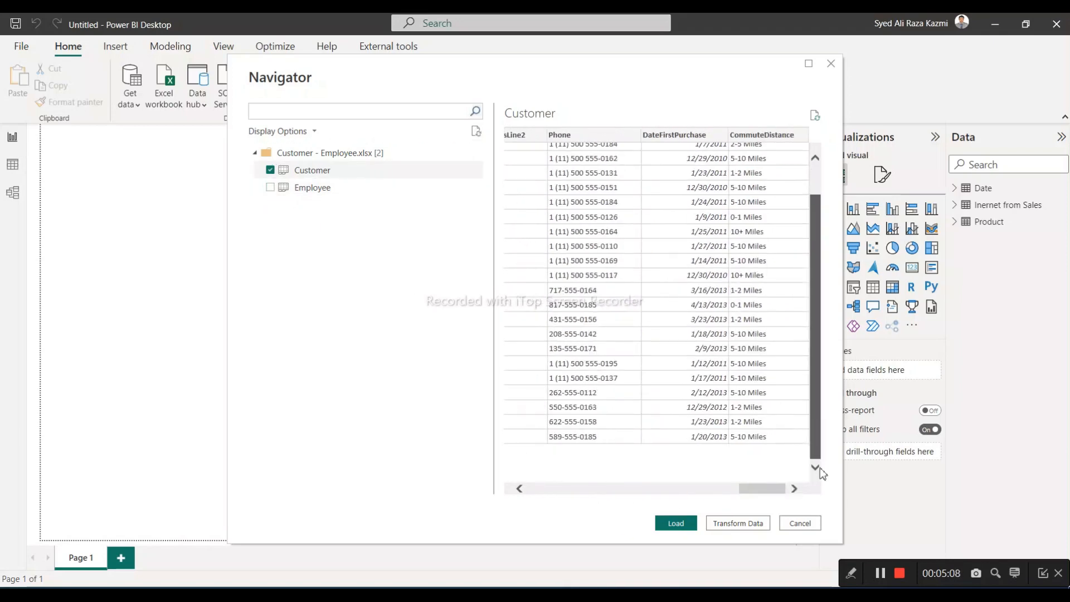
{"action": "left_click", "coordinate": [690, 525]}
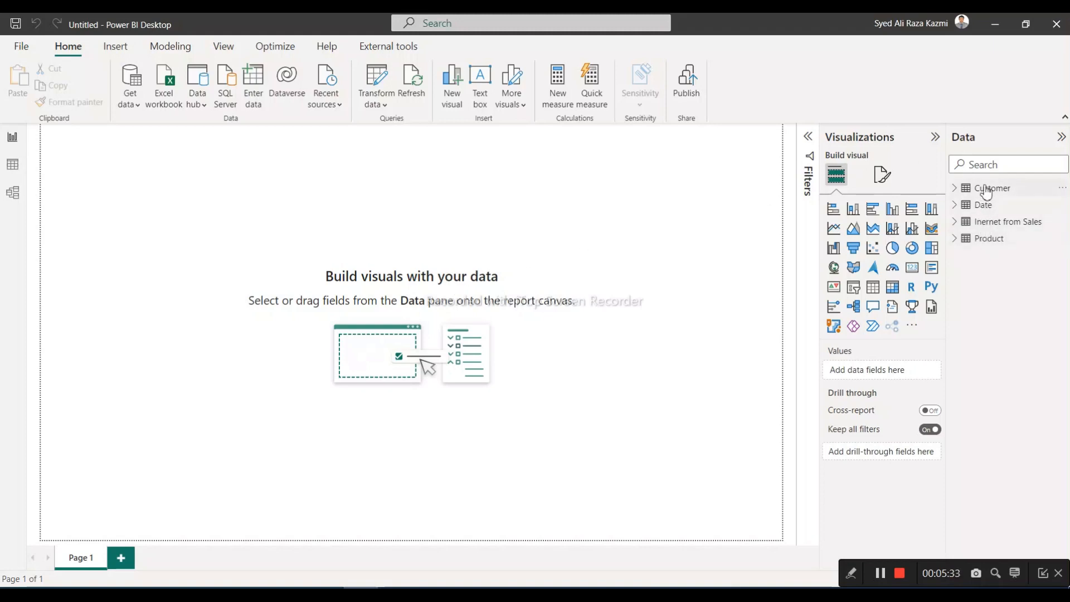
Examine the fields of the loaded Customer, Product and Date tables, expanding and collapsing them in the data list
{"action": "left_click", "coordinate": [956, 194]}
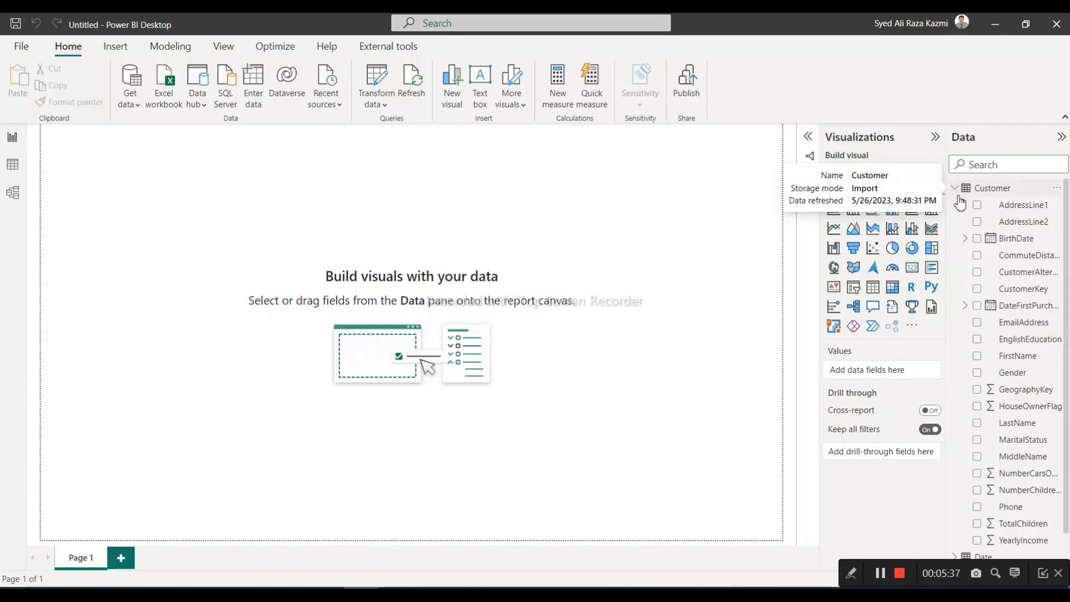
{"action": "left_click", "coordinate": [957, 192]}
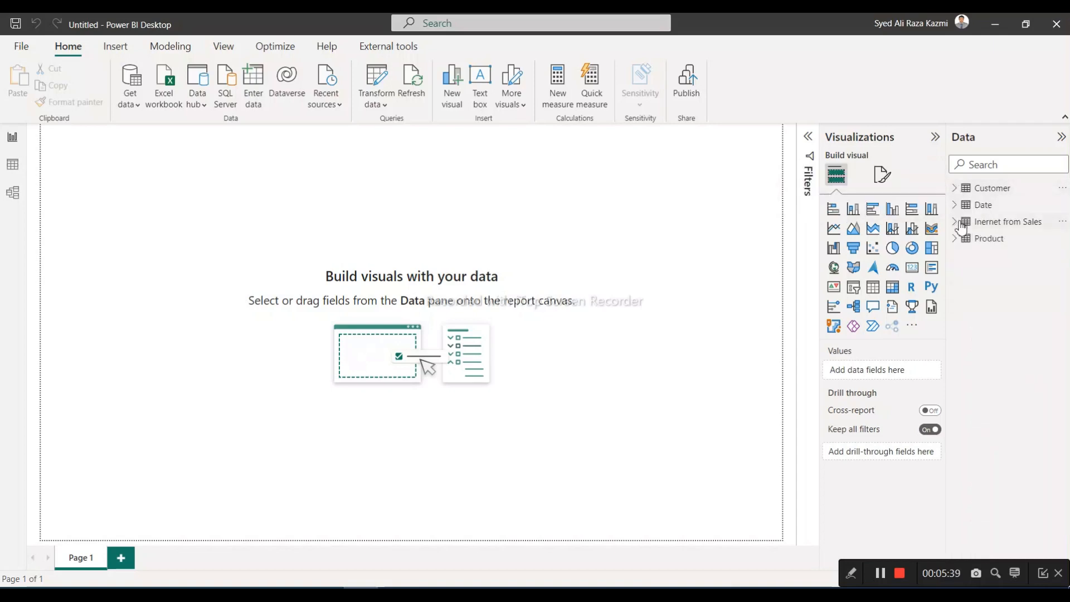
{"action": "left_click", "coordinate": [956, 239]}
{"action": "scroll", "coordinate": [975, 284], "scroll_direction": "down", "scroll_amount": 1}
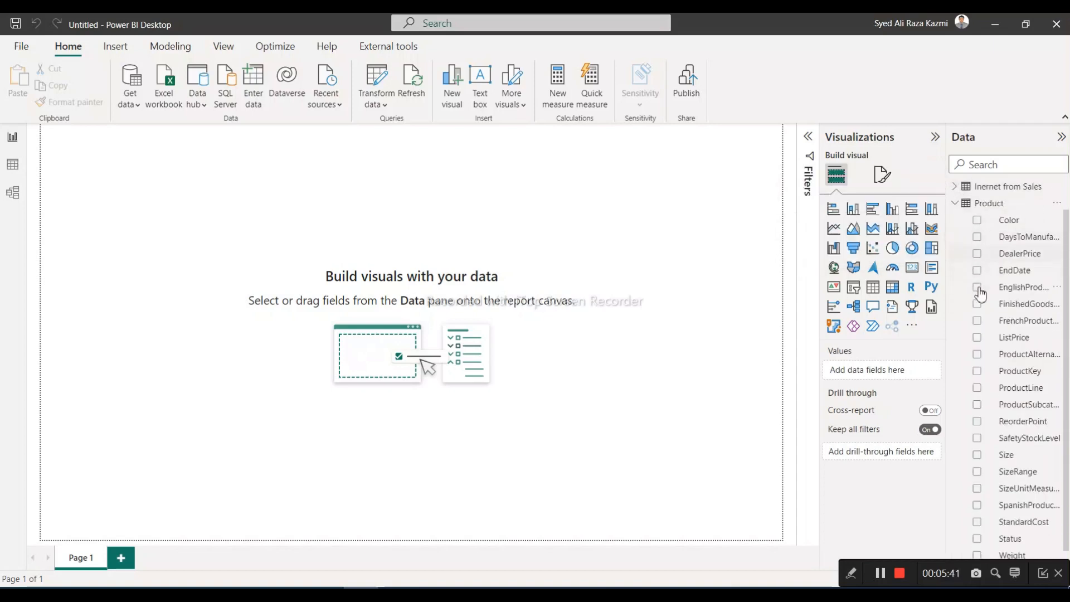
{"action": "scroll", "coordinate": [1014, 493], "scroll_direction": "up", "scroll_amount": 1}
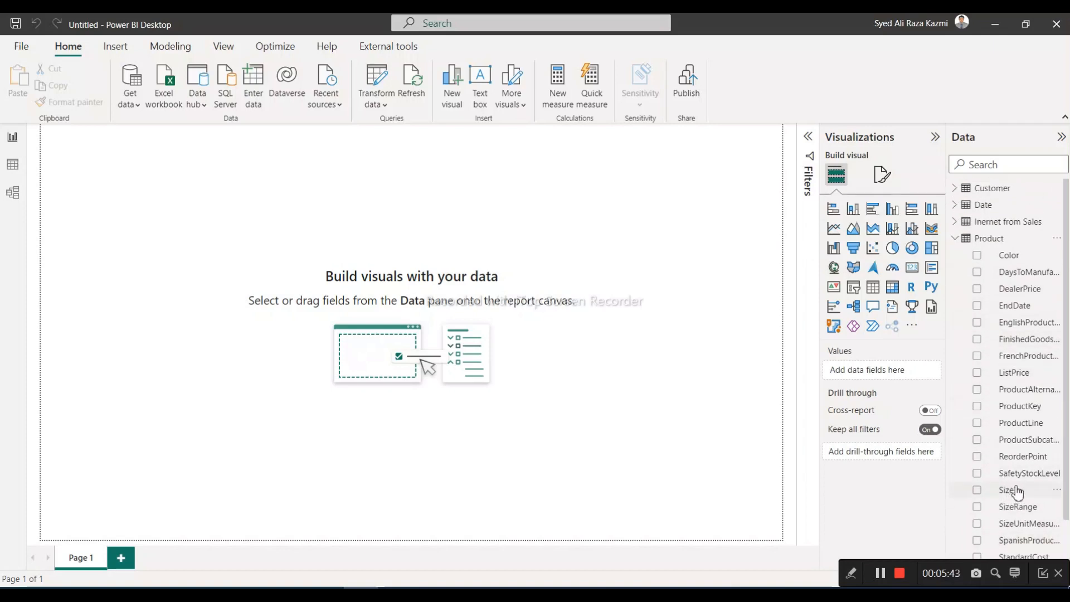
{"action": "left_click", "coordinate": [957, 240]}
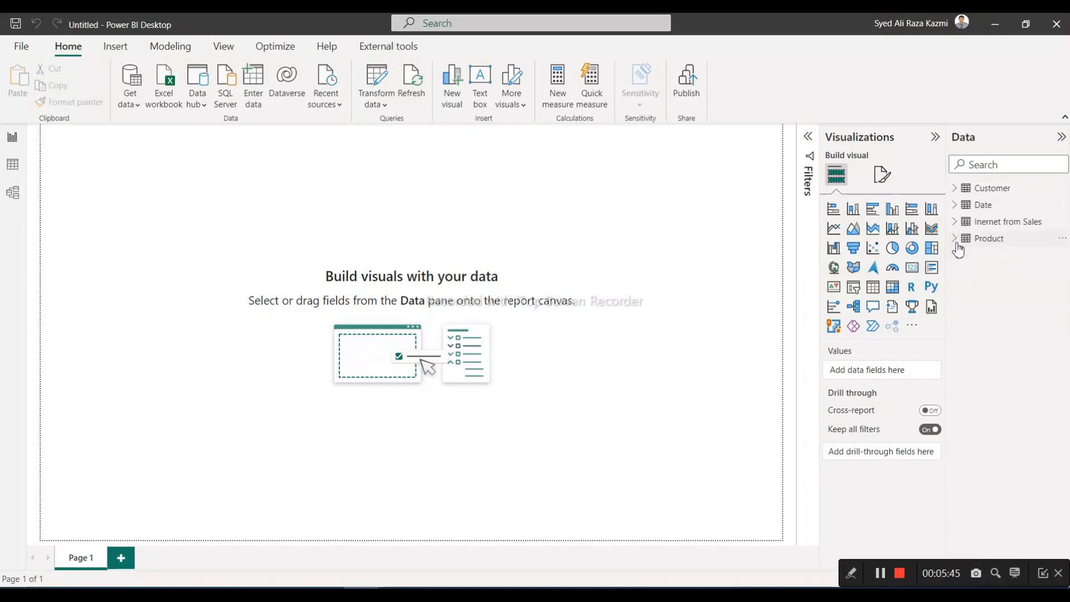
{"action": "left_click", "coordinate": [956, 206]}
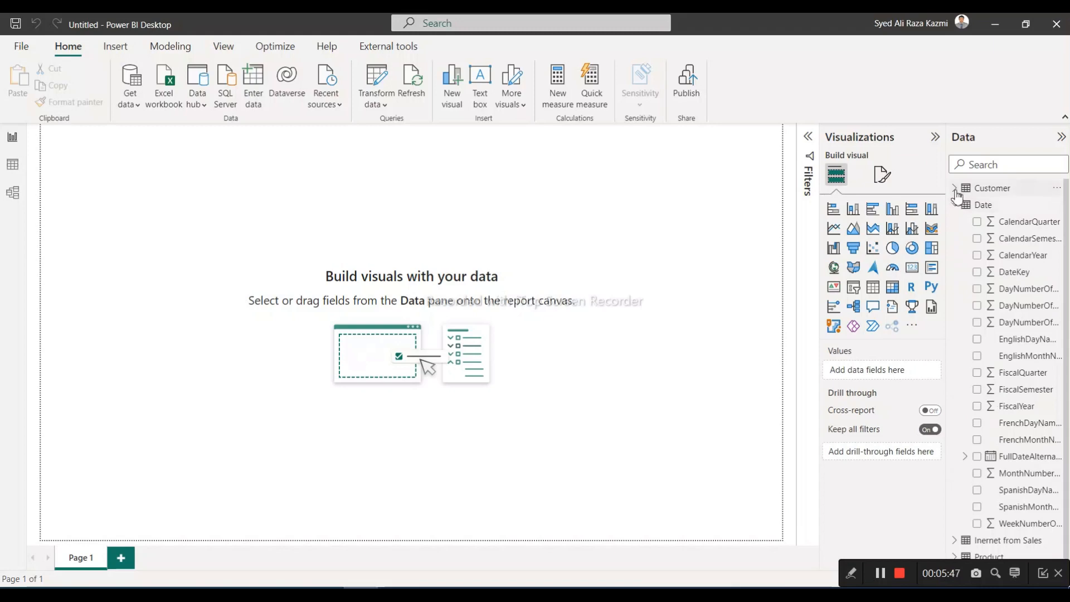
{"action": "left_click", "coordinate": [955, 190]}
{"action": "left_click", "coordinate": [957, 194]}
Show the loaded tables as rows in Data view and inspect Customer, Date, Inernet from Sales and Product
{"action": "left_click", "coordinate": [12, 167]}
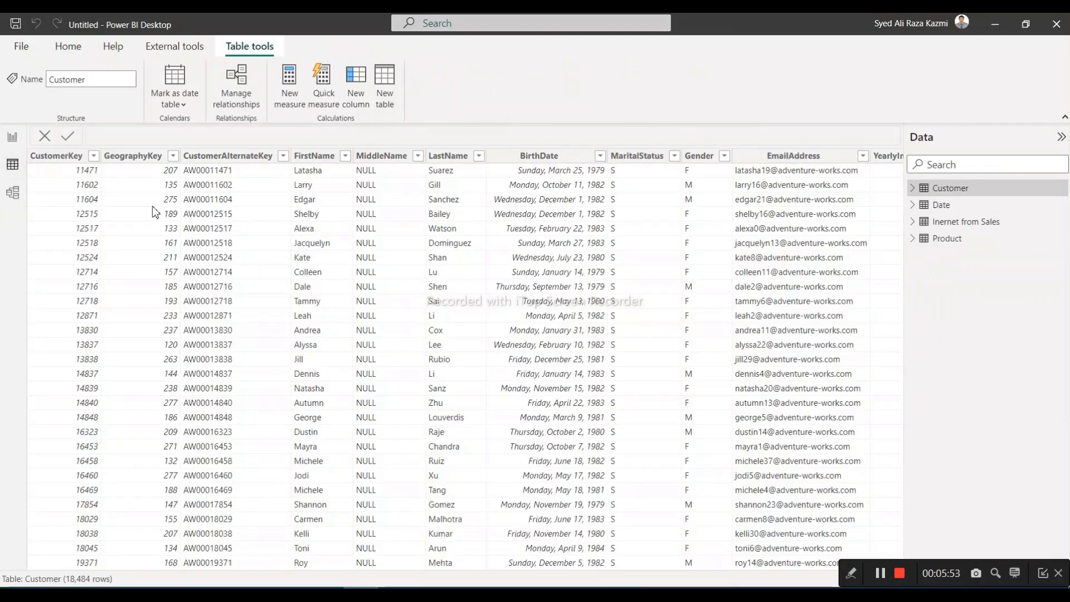
{"action": "left_click", "coordinate": [941, 207]}
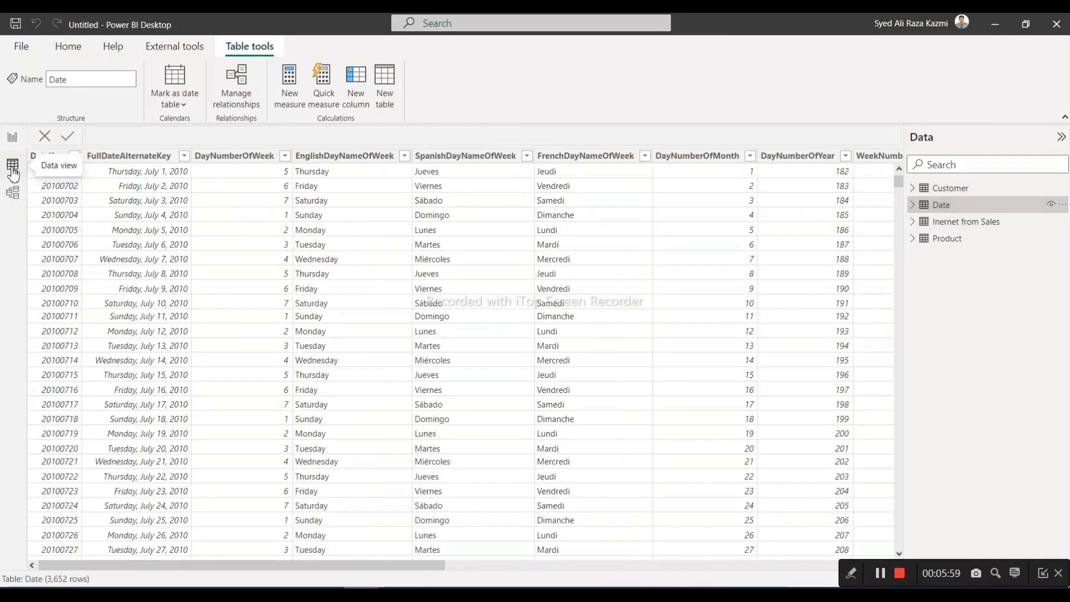
{"action": "left_click", "coordinate": [966, 223]}
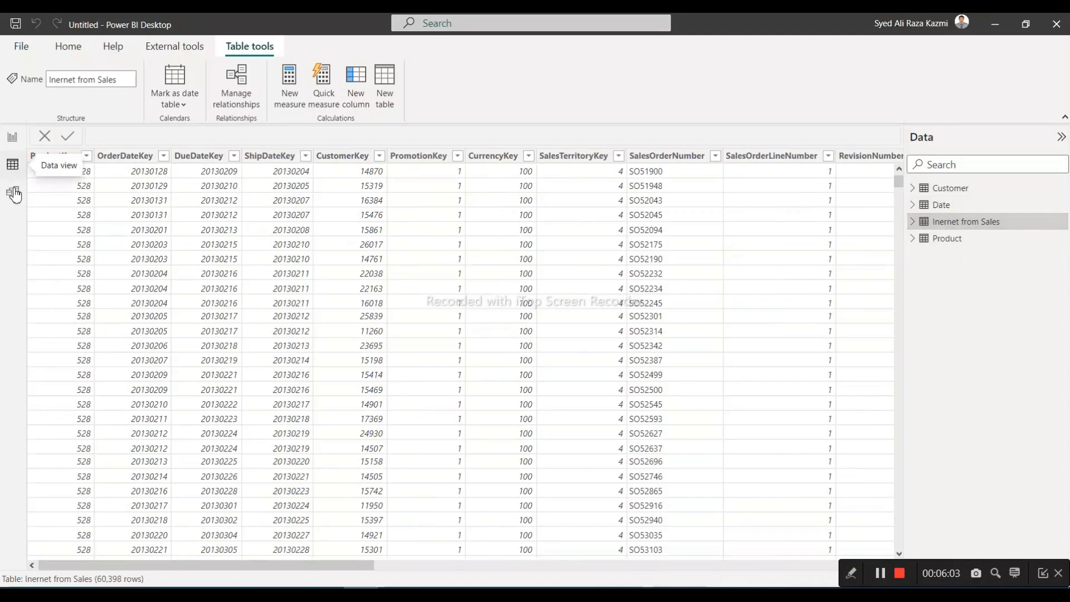
{"action": "left_click", "coordinate": [957, 240]}
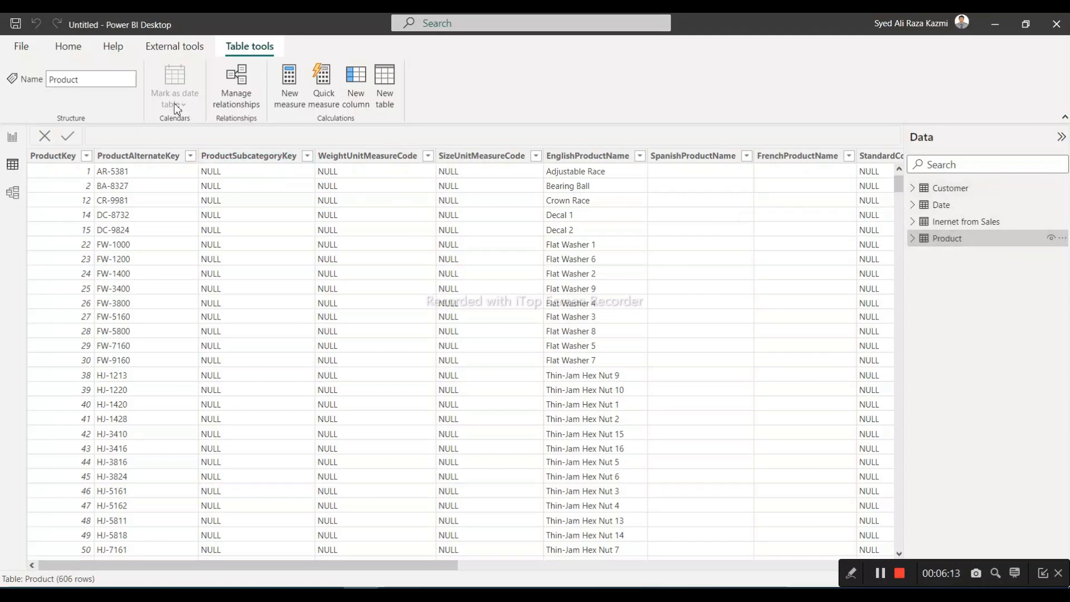
Save the report as Training Lession 1 in the ADWData folder, replacing the existing file
{"action": "left_click", "coordinate": [22, 47]}
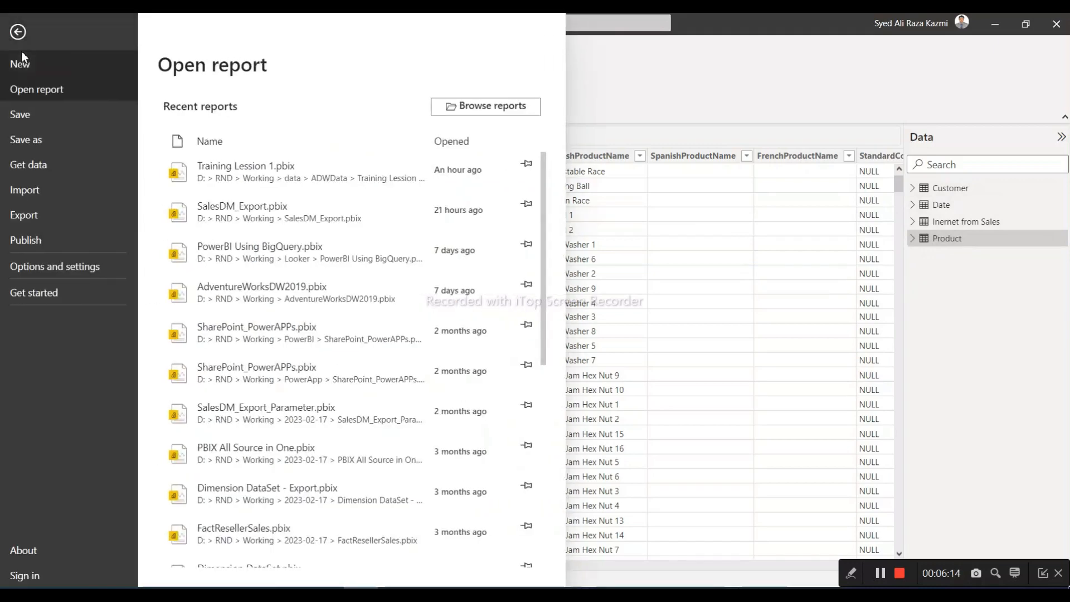
{"action": "left_click", "coordinate": [26, 134]}
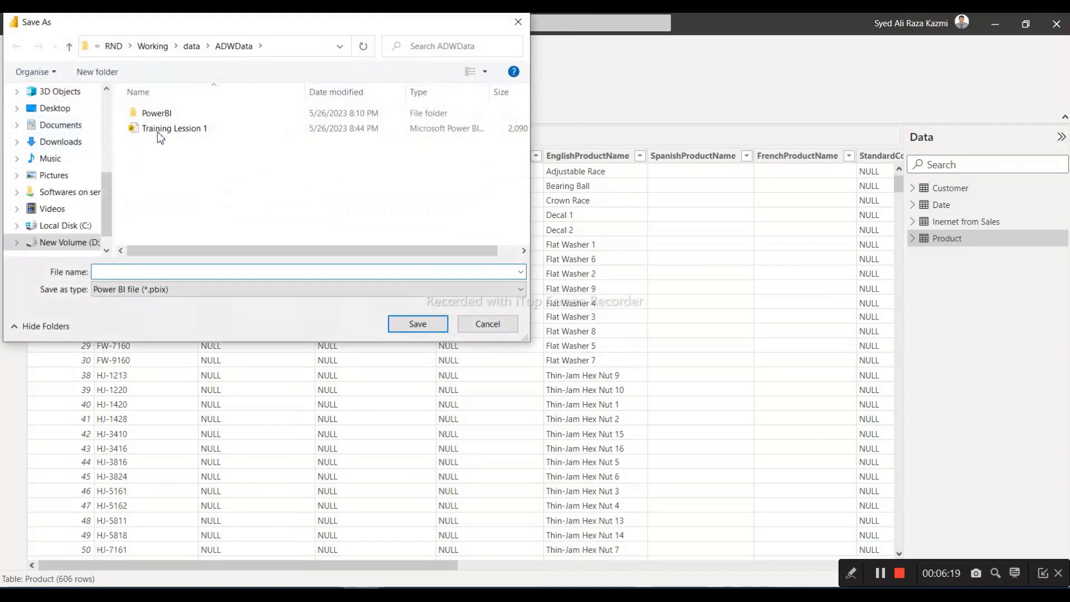
{"action": "left_click", "coordinate": [168, 131]}
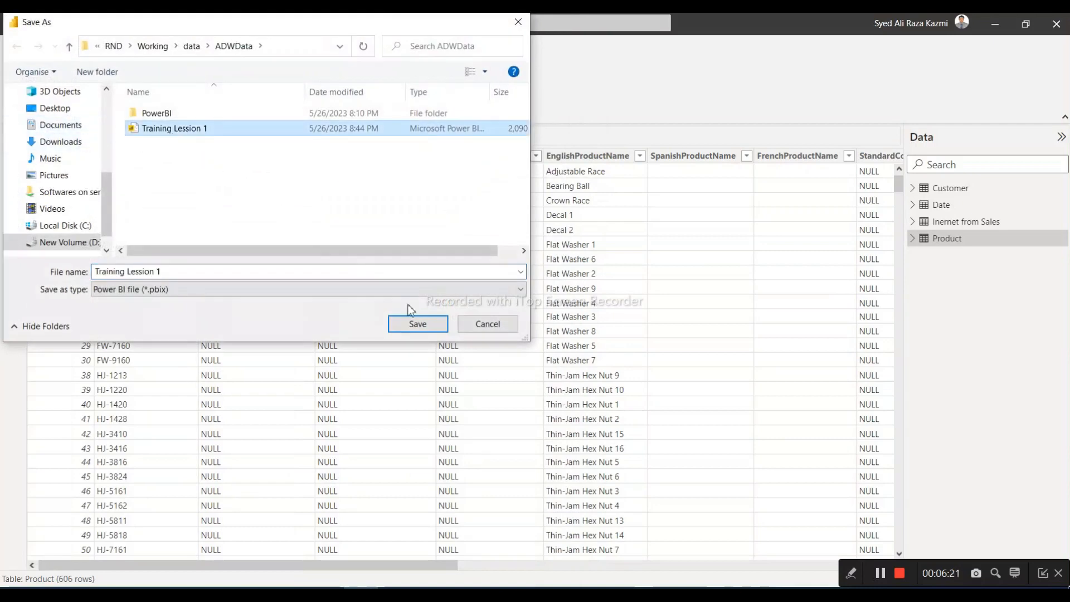
{"action": "left_click", "coordinate": [417, 328]}
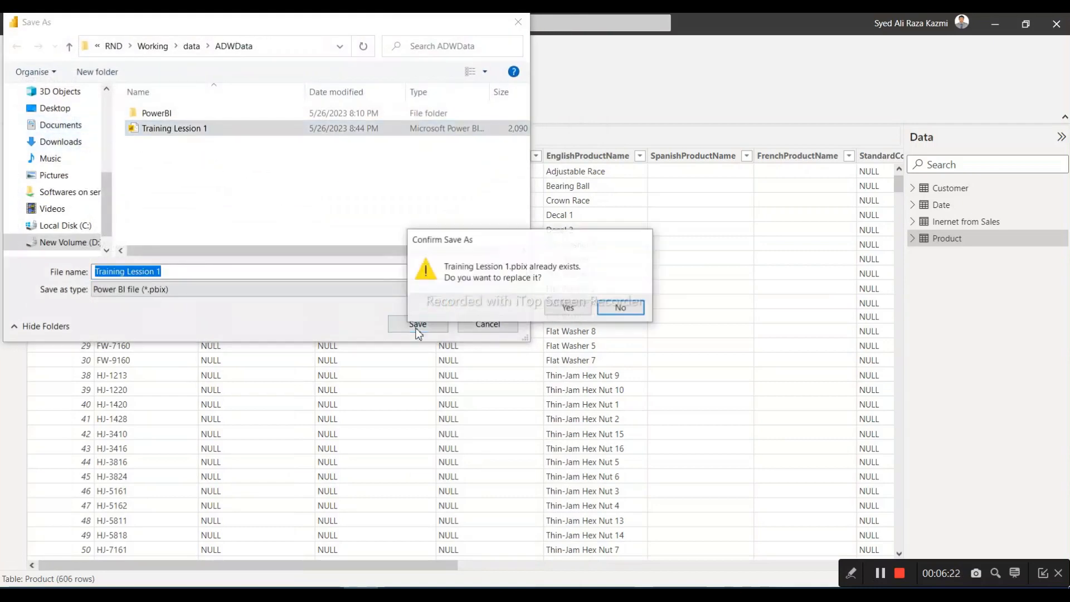
{"action": "left_click", "coordinate": [568, 307]}
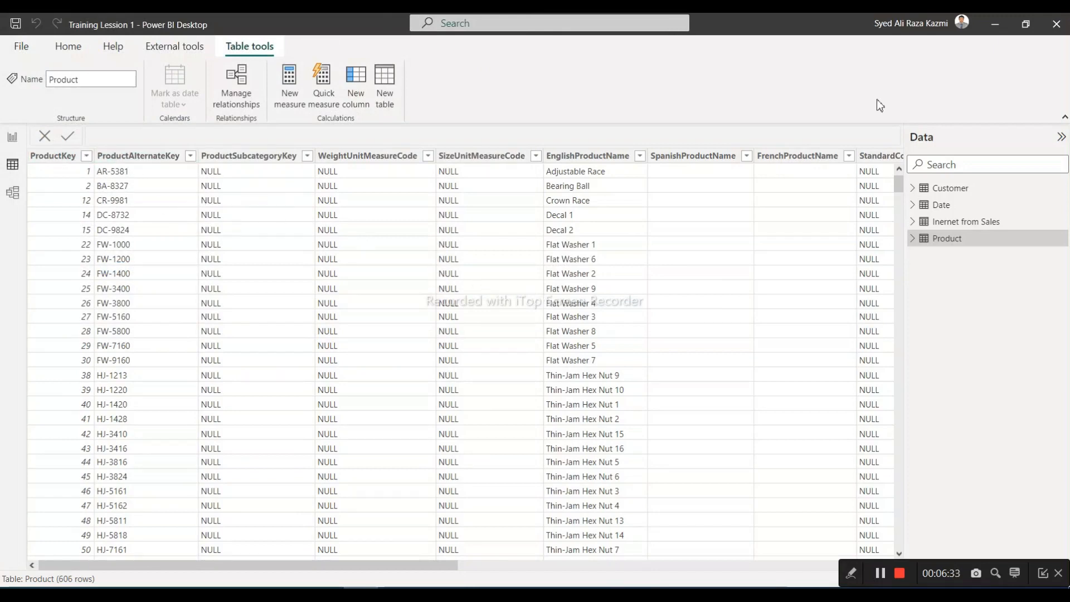
Close the report, restart Power BI Desktop and reopen the recent report Training Lession 1.pbix
{"action": "left_click", "coordinate": [1056, 27]}
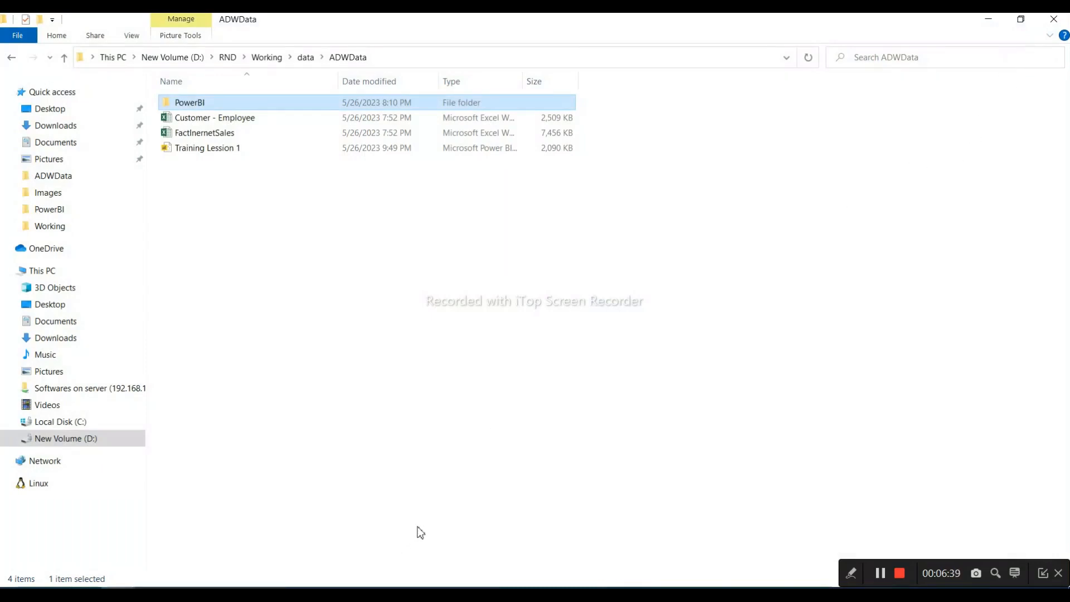
{"action": "key", "text": "super+d"}
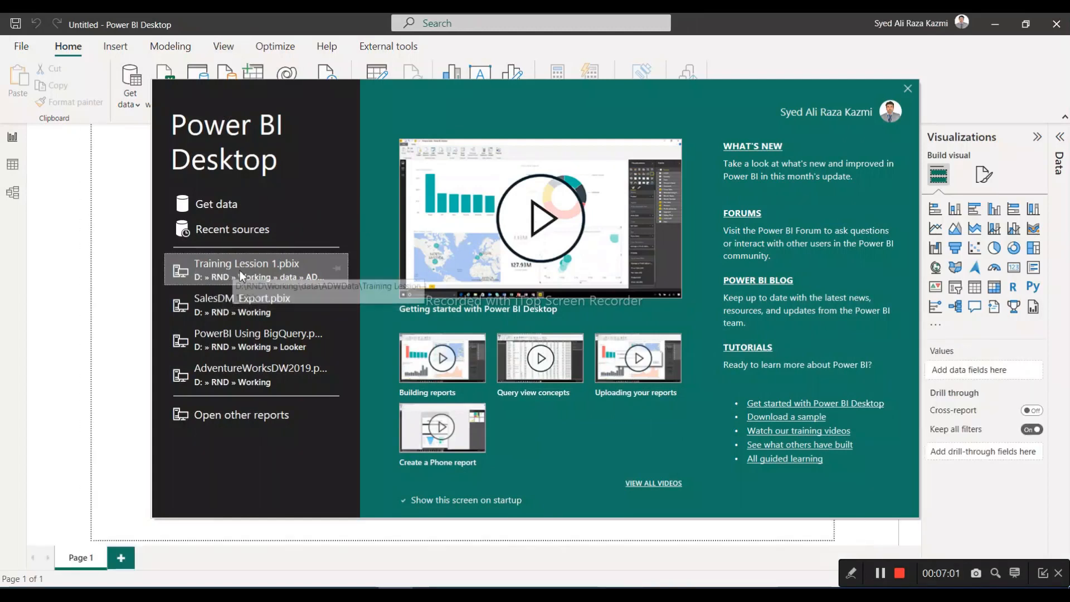
{"action": "key", "text": "Escape"}
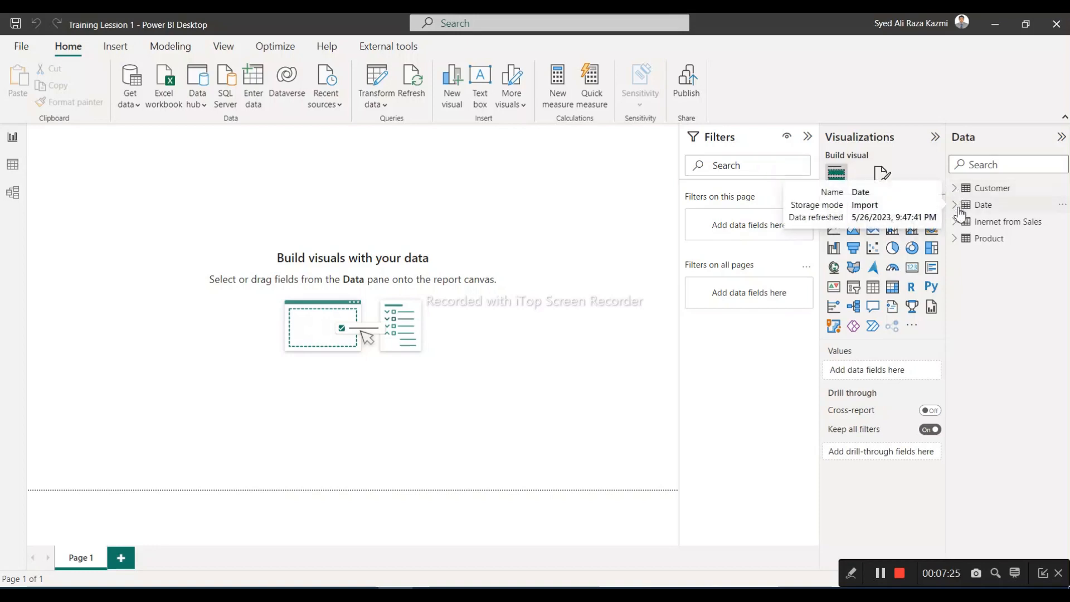
Review the summarization options for the CalendarQuarter column of the Date table, leaving the setting as it is
{"action": "left_click", "coordinate": [959, 207]}
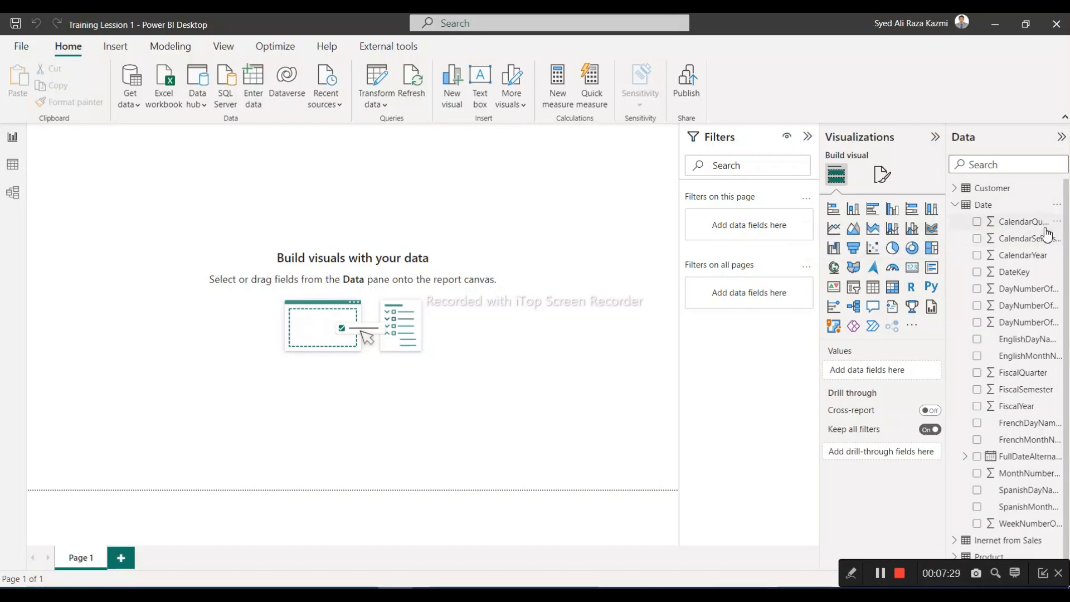
{"action": "left_click", "coordinate": [992, 225]}
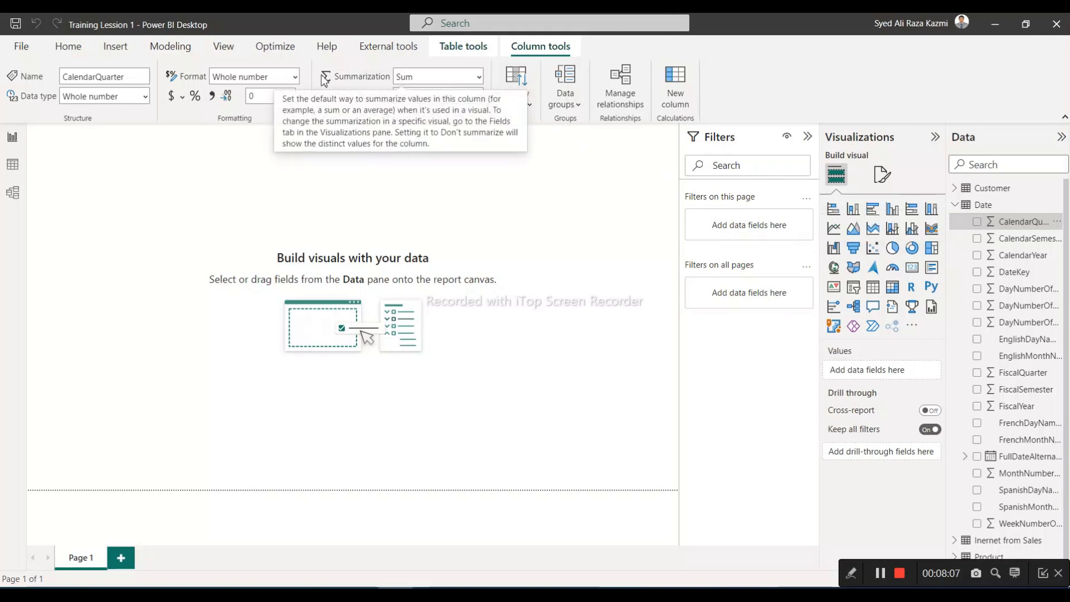
{"action": "left_click", "coordinate": [481, 83]}
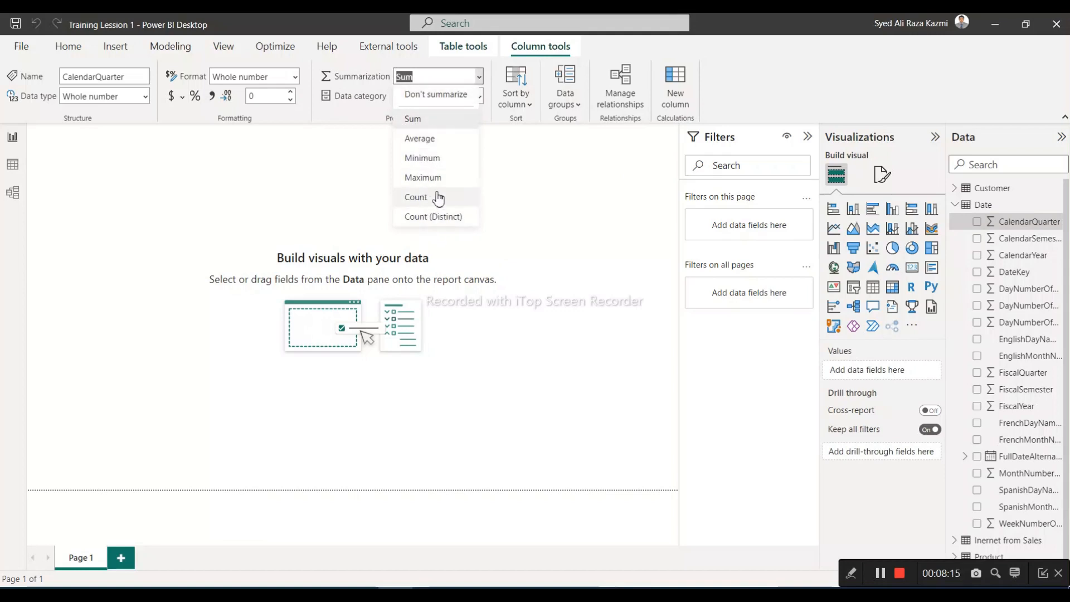
{"action": "left_click", "coordinate": [755, 81]}
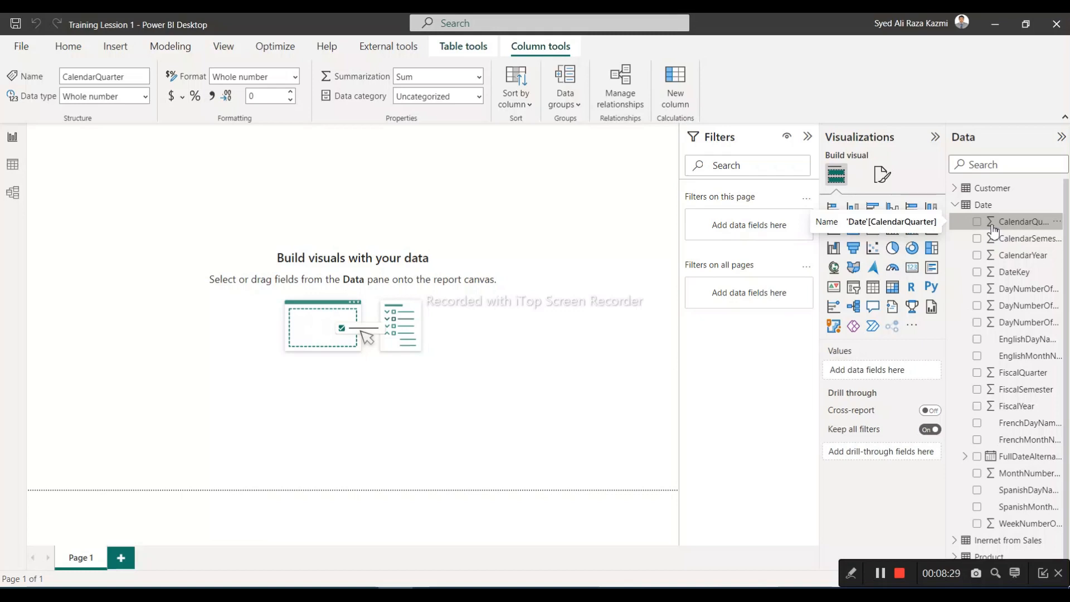
{"action": "left_click", "coordinate": [955, 206]}
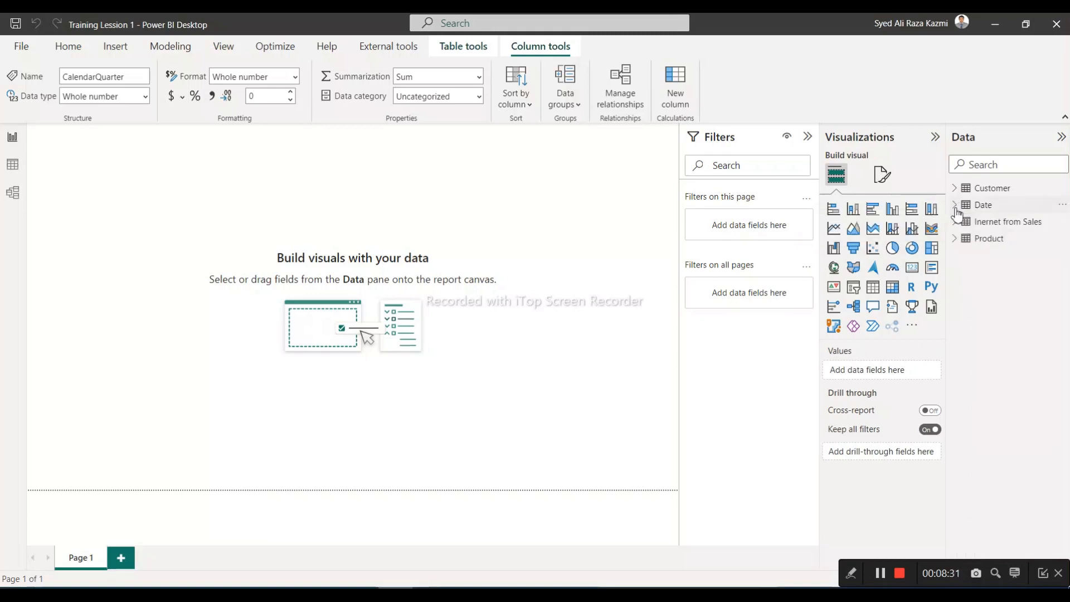
Examine the TaxAmt, UnitPrice, TotalProductCost and UnitPriceDiscountPct columns of the Inernet from Sales table
{"action": "left_click", "coordinate": [1014, 230]}
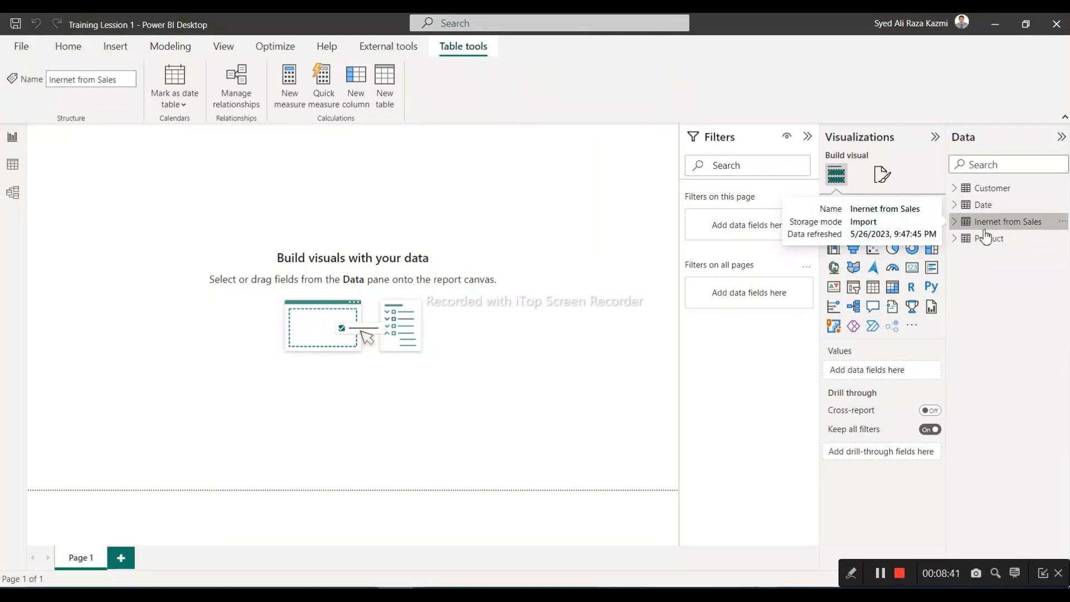
{"action": "left_click", "coordinate": [957, 225]}
{"action": "scroll", "coordinate": [995, 332], "scroll_direction": "down", "scroll_amount": 3}
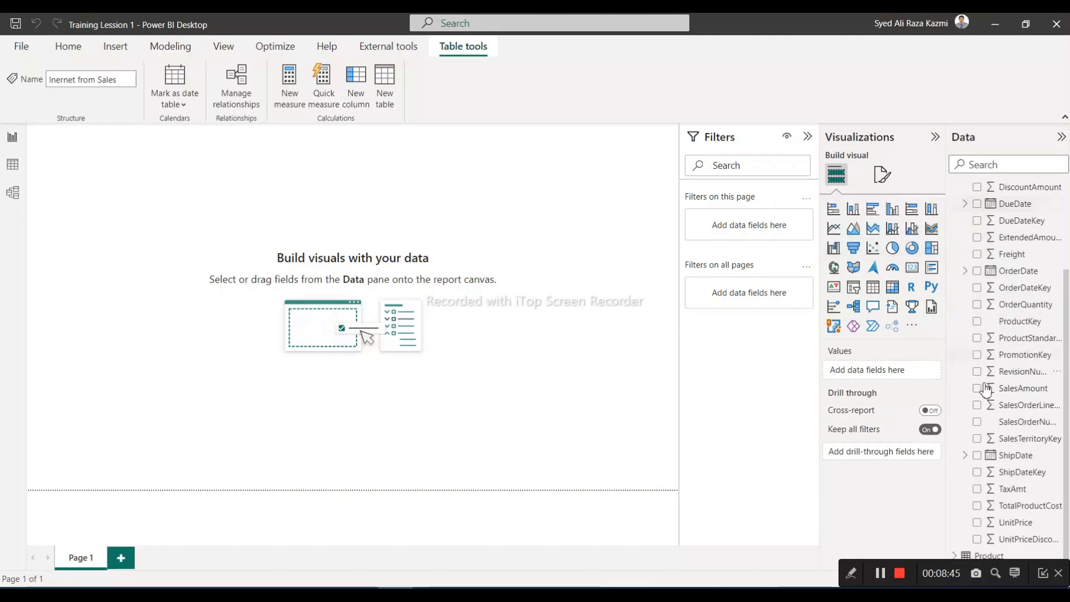
{"action": "left_click", "coordinate": [1012, 490]}
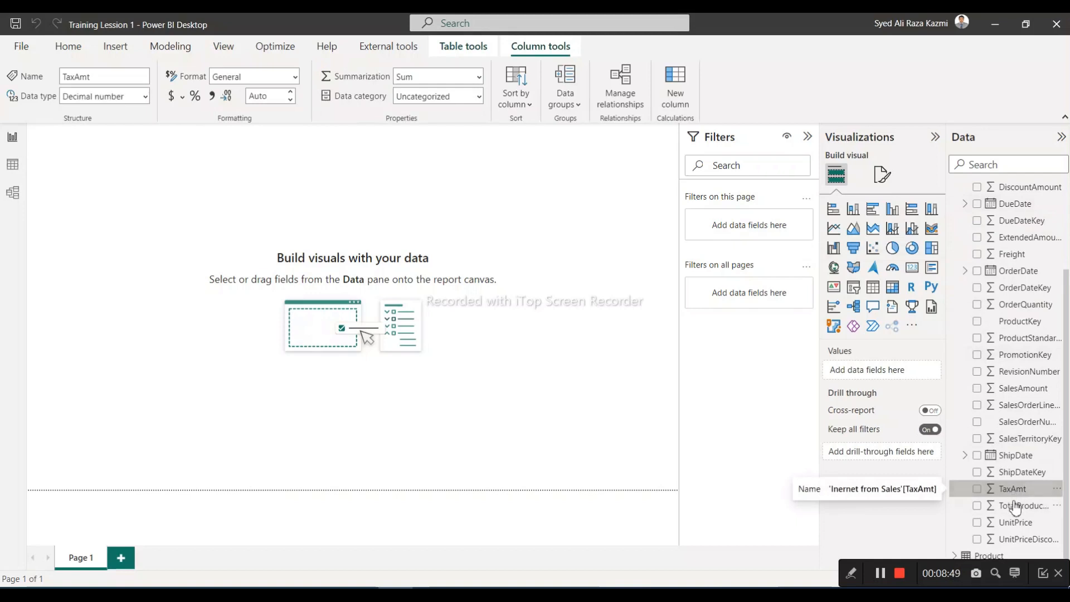
{"action": "left_click", "coordinate": [1016, 523]}
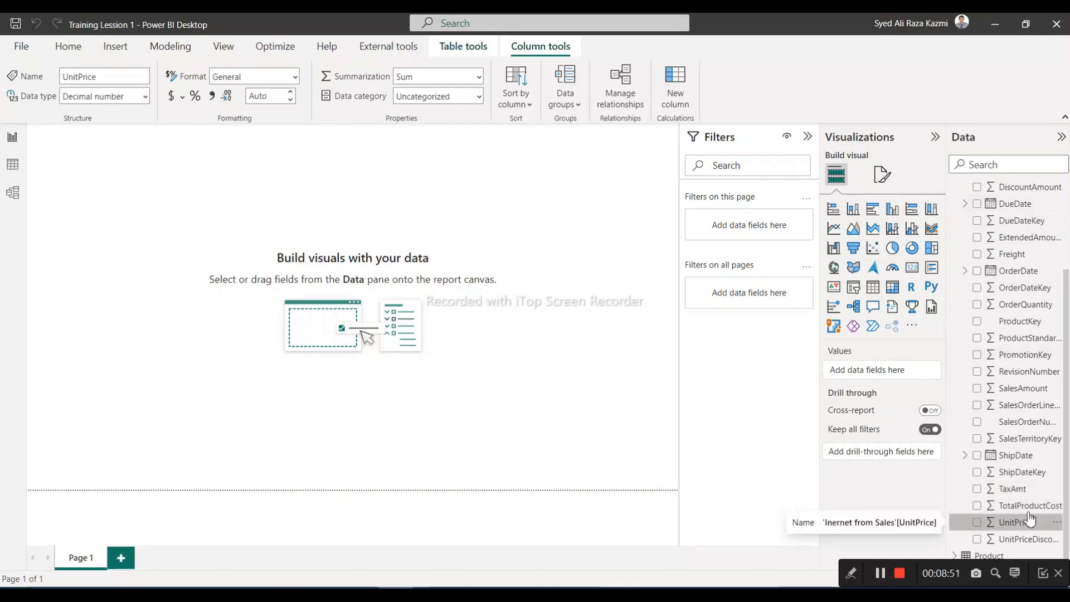
{"action": "left_click", "coordinate": [1034, 507]}
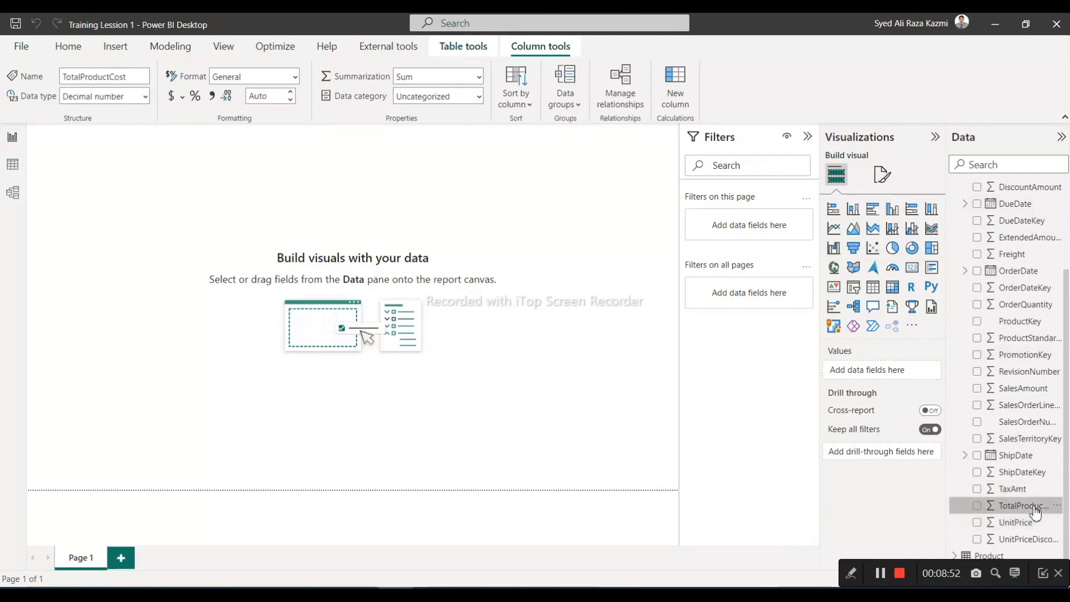
{"action": "left_click", "coordinate": [1035, 540]}
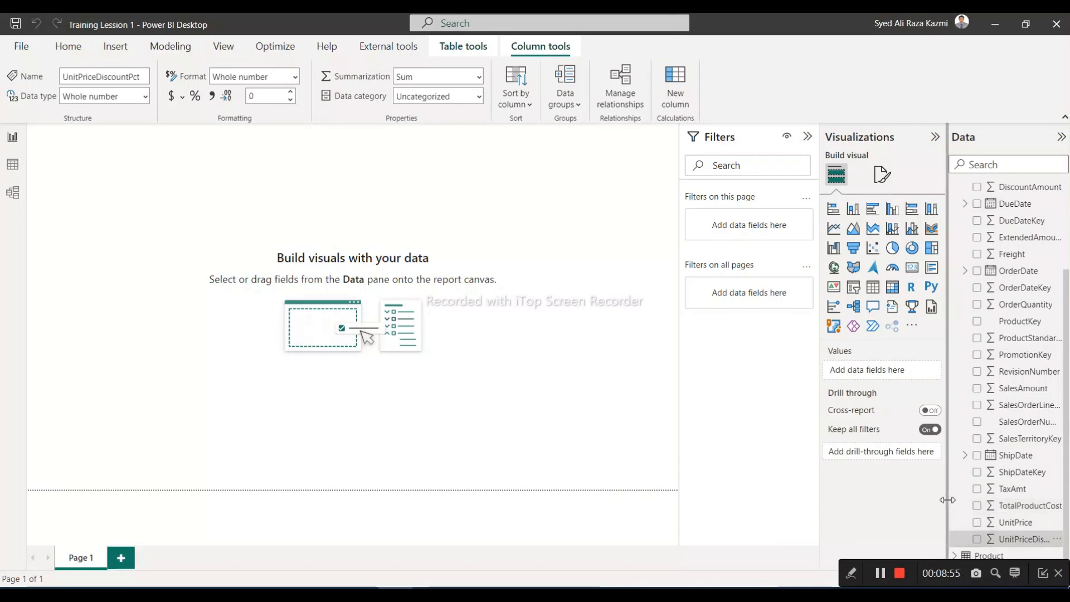
Widen the data list and set the default summarization of the RevisionNumber column in Inernet from Sales to Don't summarize
{"action": "left_click_drag", "start_coordinate": [947, 501], "coordinate": [831, 501]}
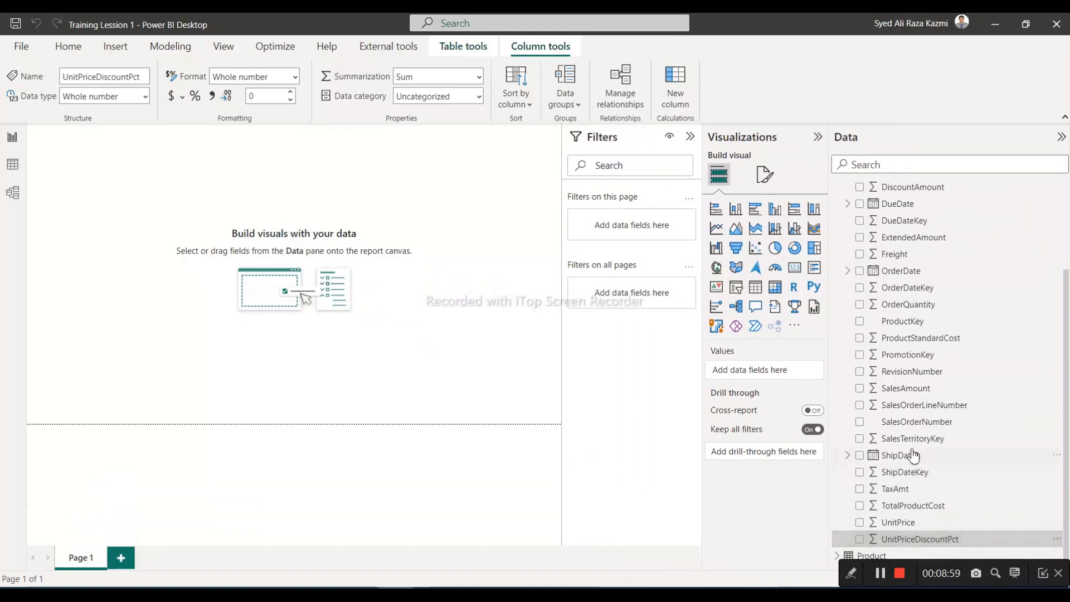
{"action": "left_click", "coordinate": [907, 390]}
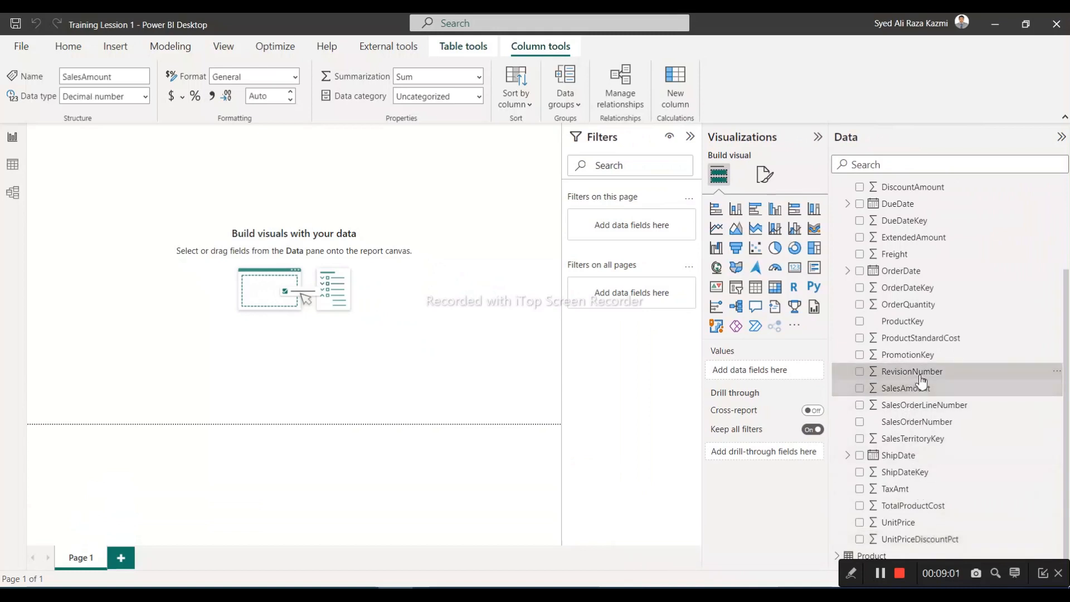
{"action": "left_click", "coordinate": [920, 374]}
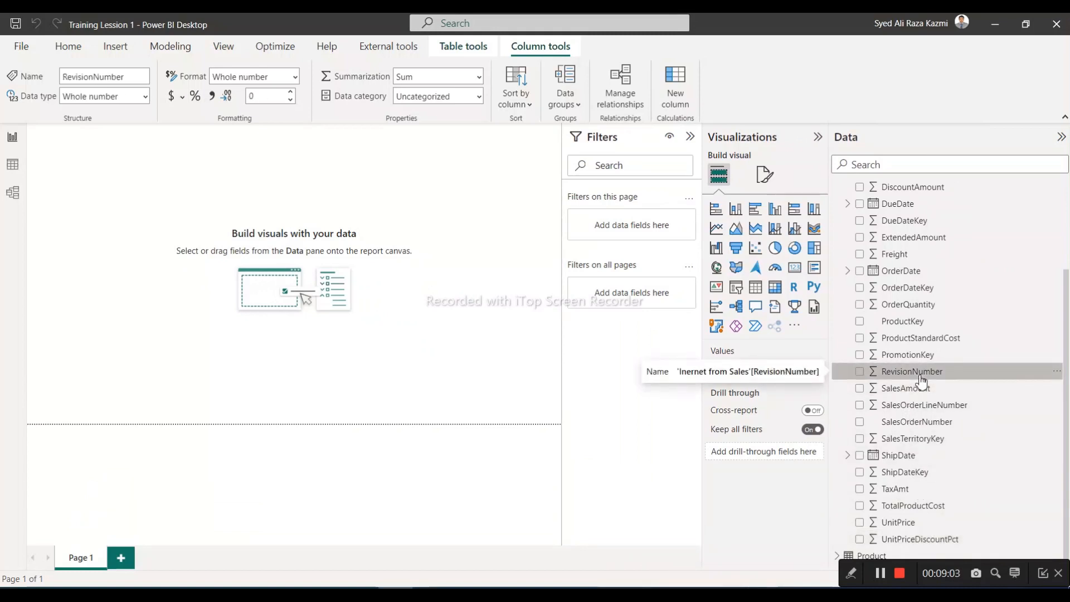
{"action": "left_click", "coordinate": [479, 78]}
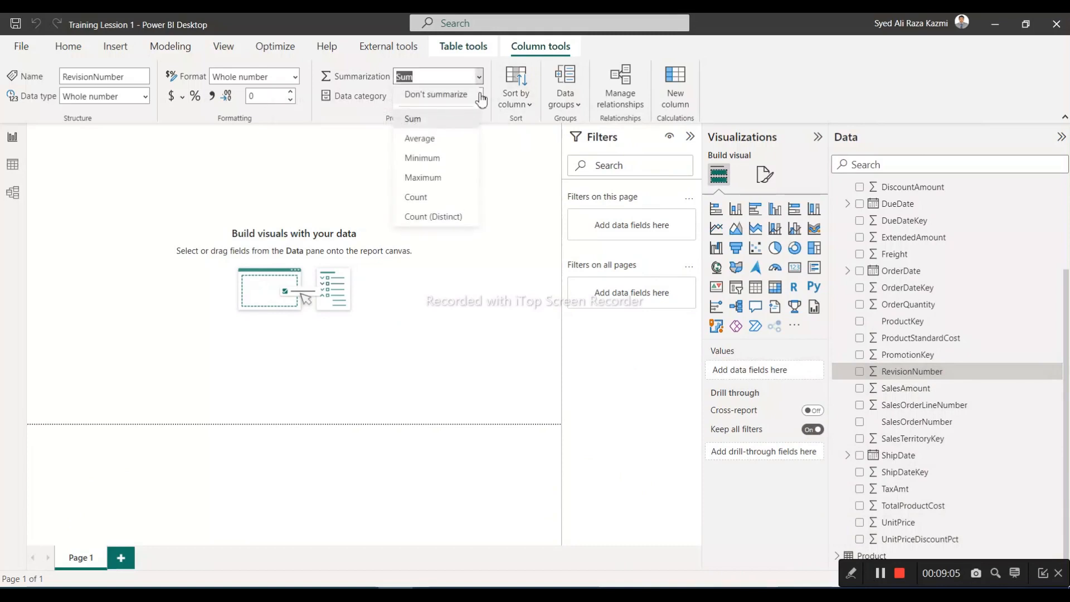
{"action": "left_click", "coordinate": [471, 95]}
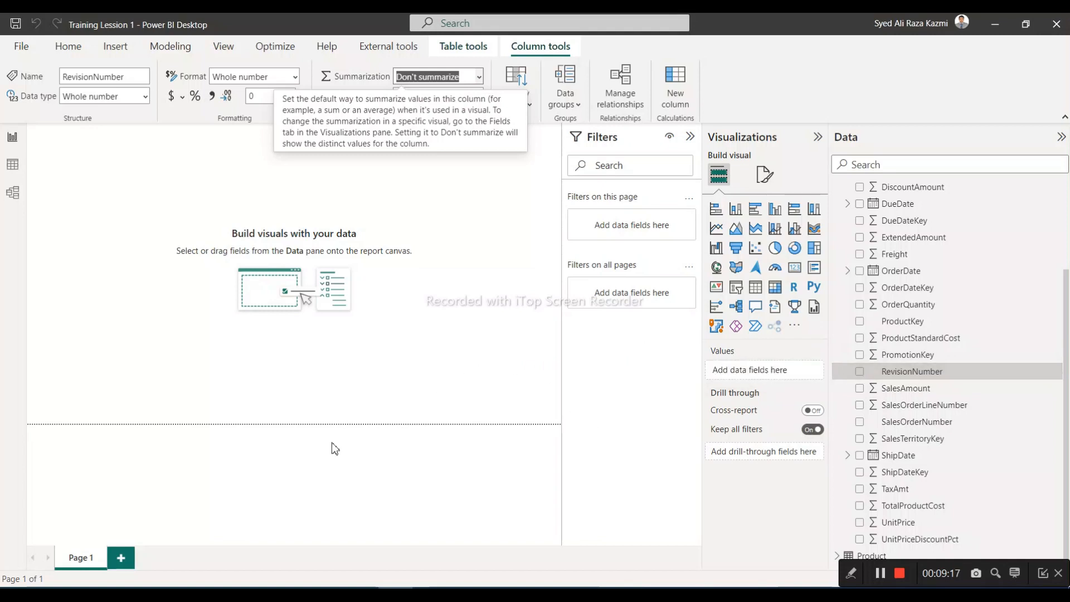
Open the FactInernetSales workbook from the ADWData folder in Excel and show its Inernet from Sales sheet
{"action": "mouse_move", "coordinate": [150, 589]}
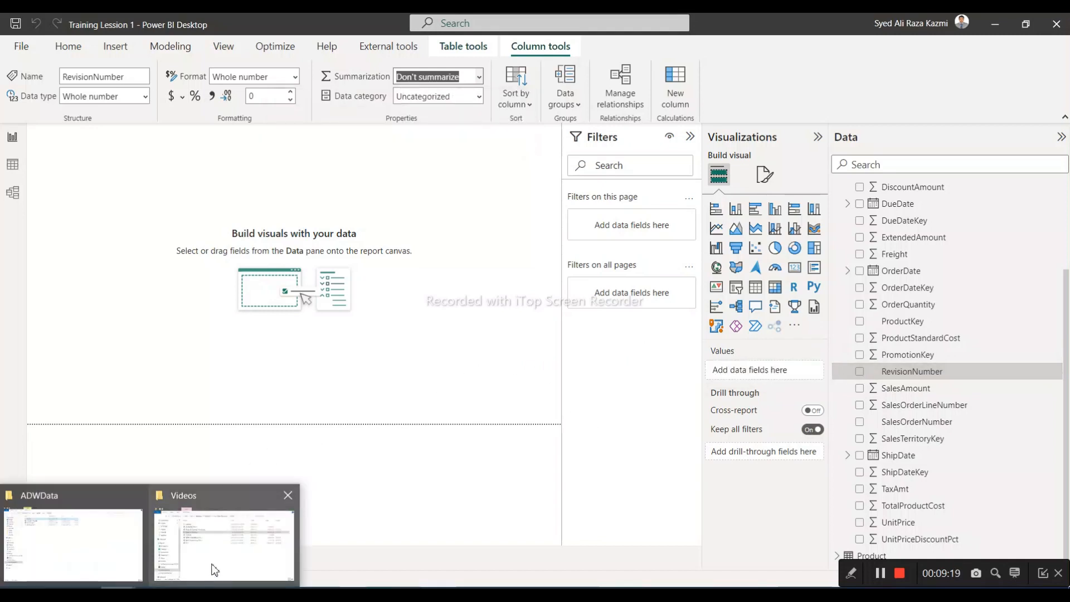
{"action": "left_click", "coordinate": [124, 568]}
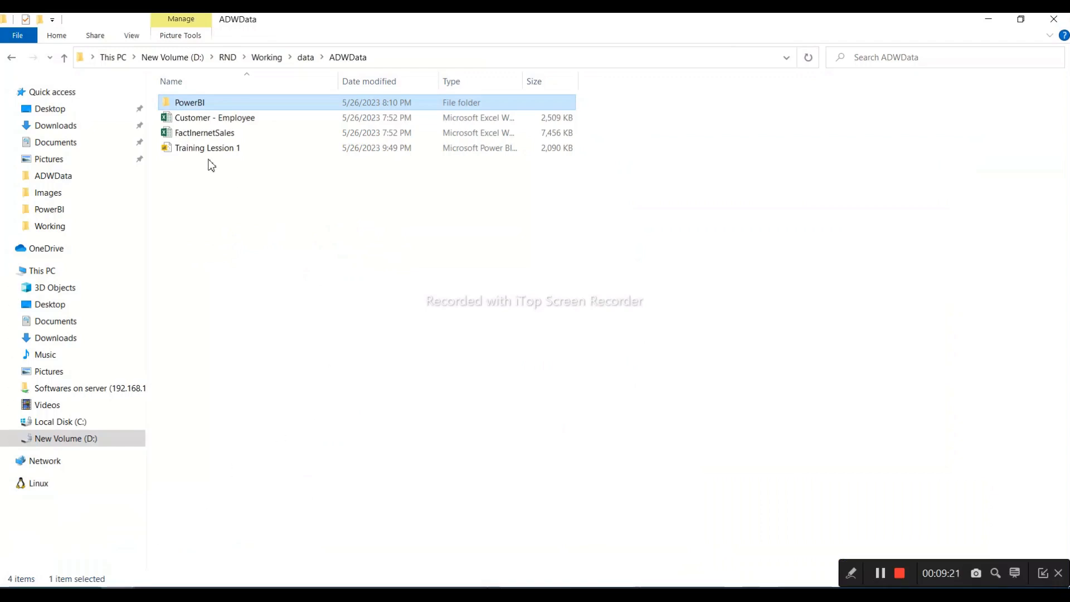
{"action": "double_click", "coordinate": [217, 134]}
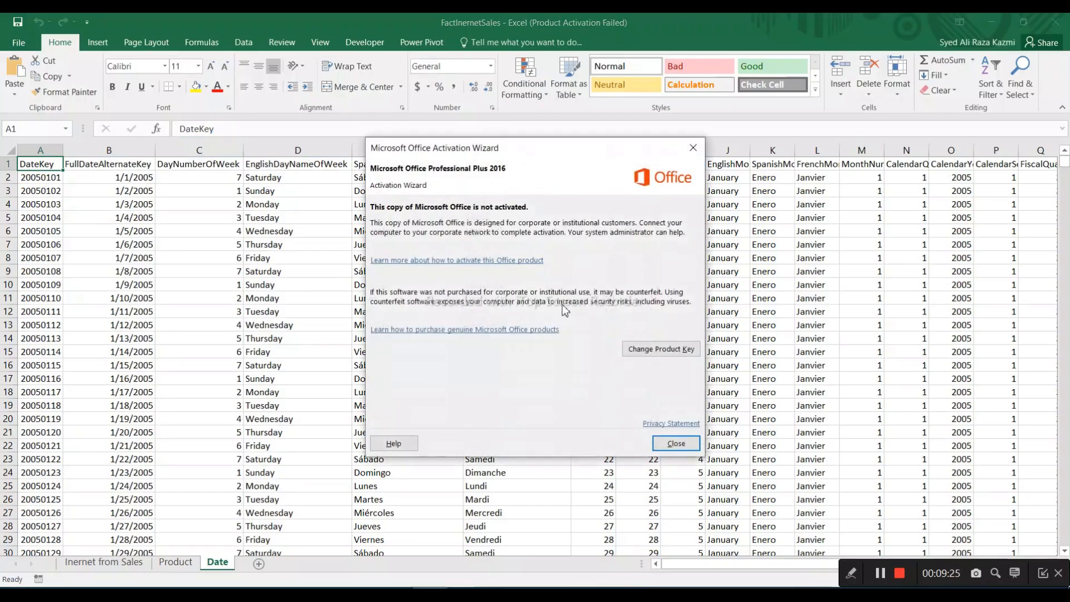
{"action": "left_click", "coordinate": [676, 443]}
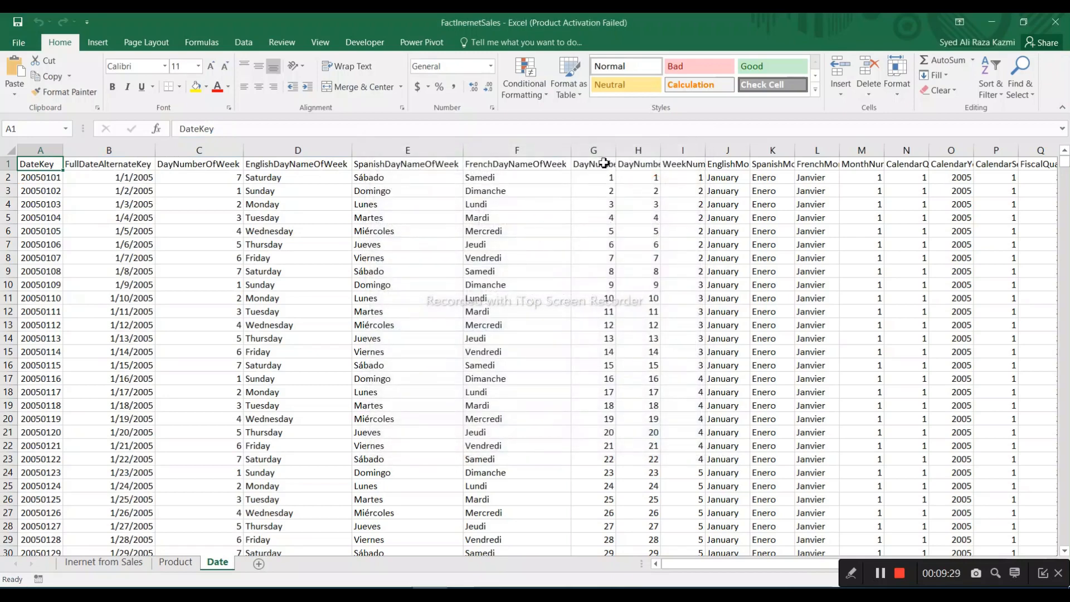
{"action": "left_click", "coordinate": [119, 562]}
Add filters to the header row of the Inernet from Sales sheet and check the distinct values in RevisionNumber
{"action": "left_click", "coordinate": [716, 149]}
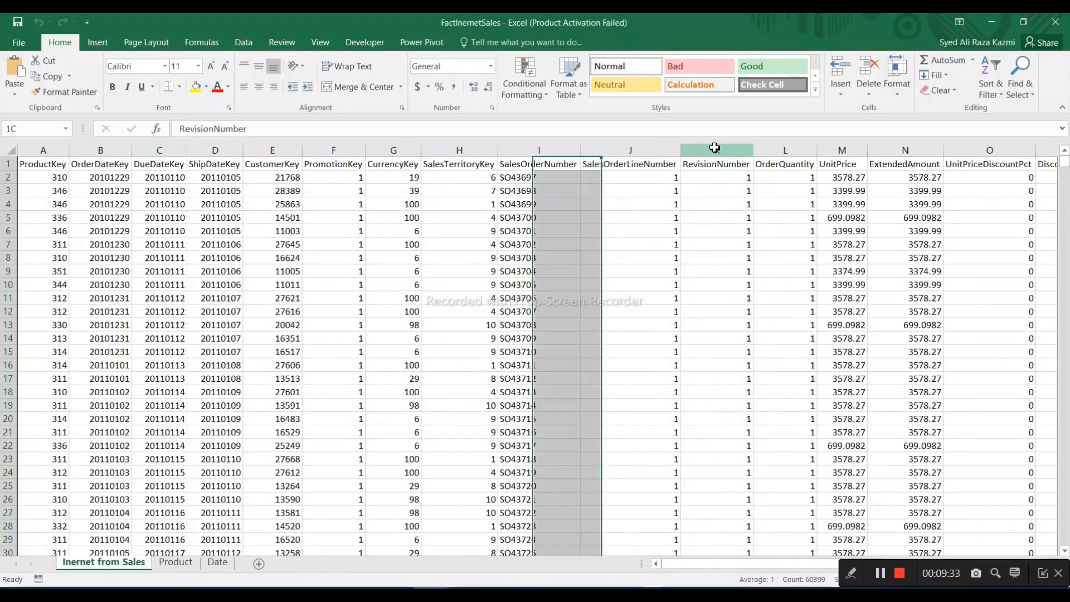
{"action": "left_click", "coordinate": [724, 168]}
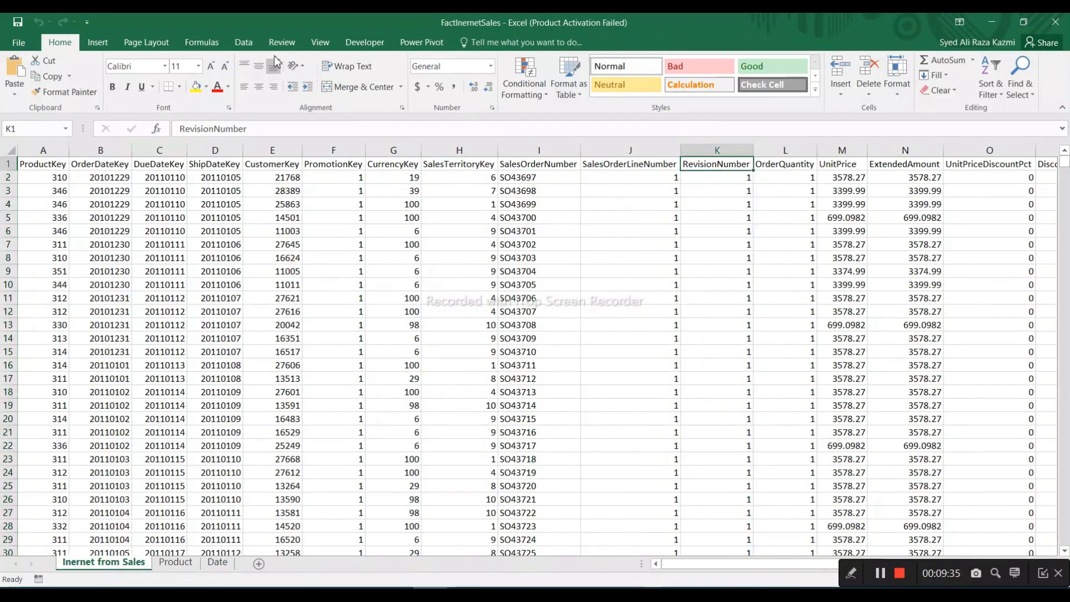
{"action": "left_click", "coordinate": [243, 43]}
{"action": "left_click", "coordinate": [455, 82]}
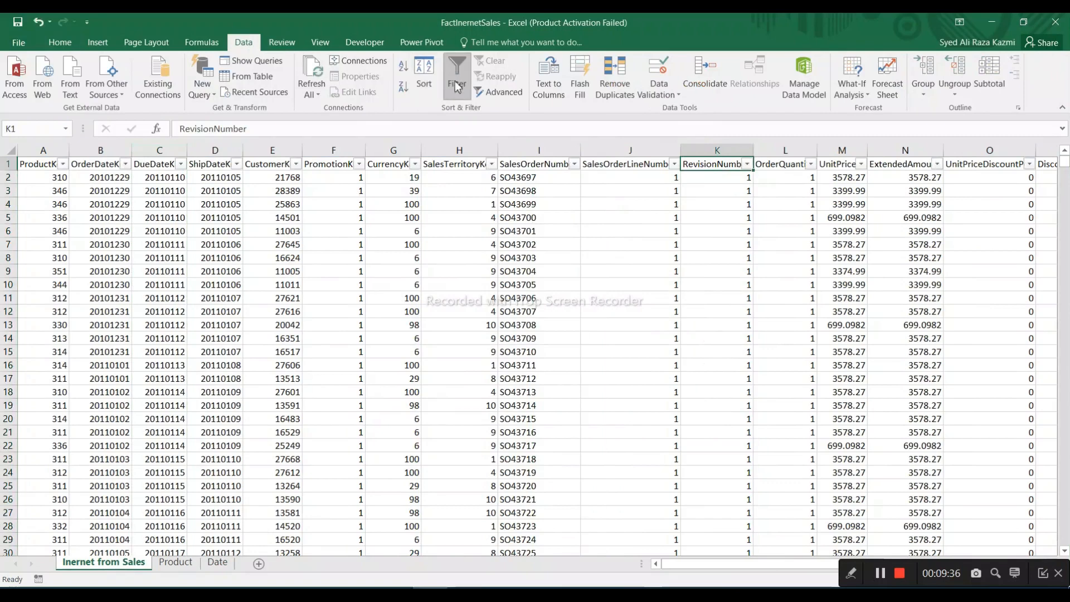
{"action": "left_click", "coordinate": [747, 164]}
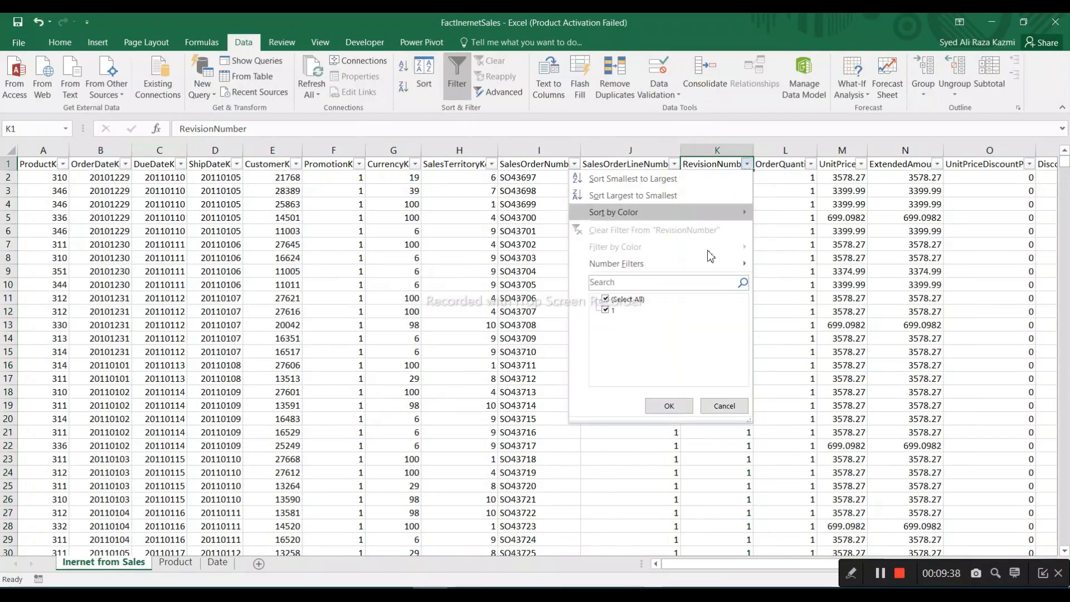
{"action": "left_click", "coordinate": [724, 405]}
Select the entire RevisionNumber column to read its average, count and sum in Excel
{"action": "left_click", "coordinate": [731, 153]}
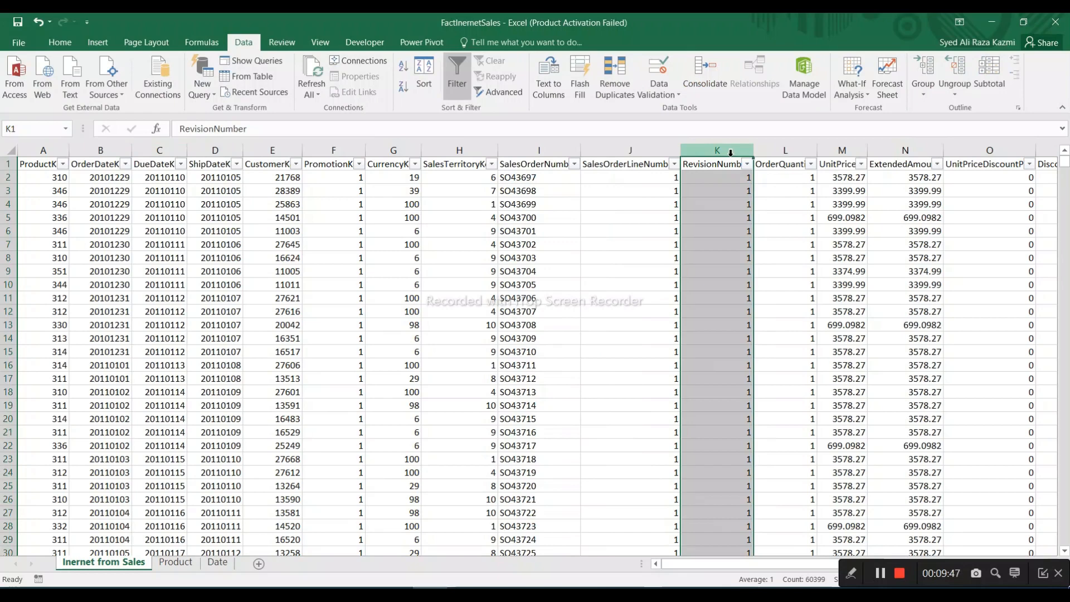
{"action": "left_click_drag", "start_coordinate": [1001, 572], "coordinate": [1010, 529]}
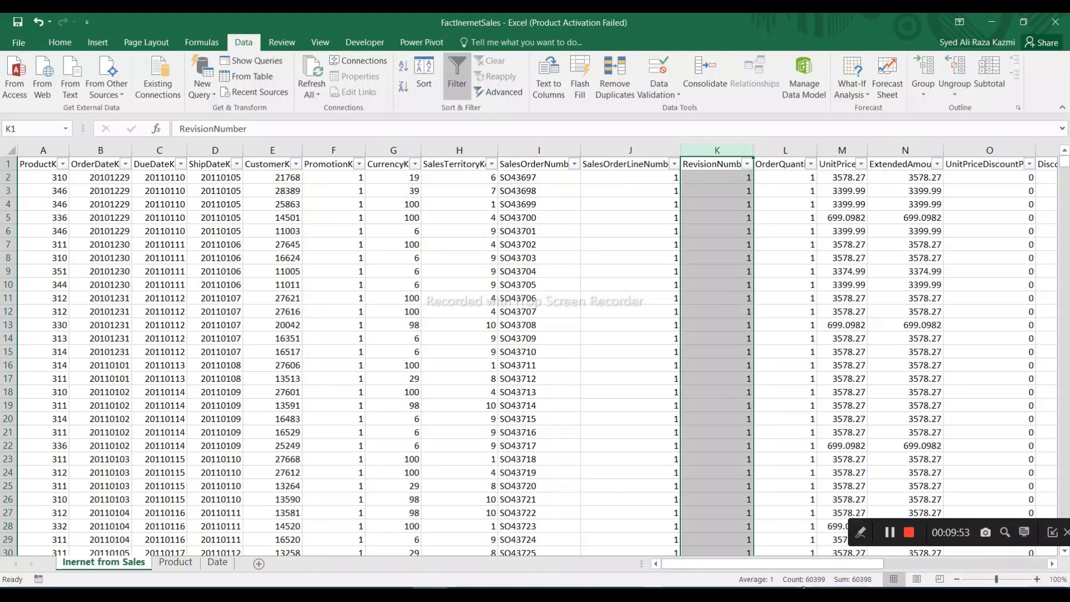
{"action": "left_click", "coordinate": [719, 344]}
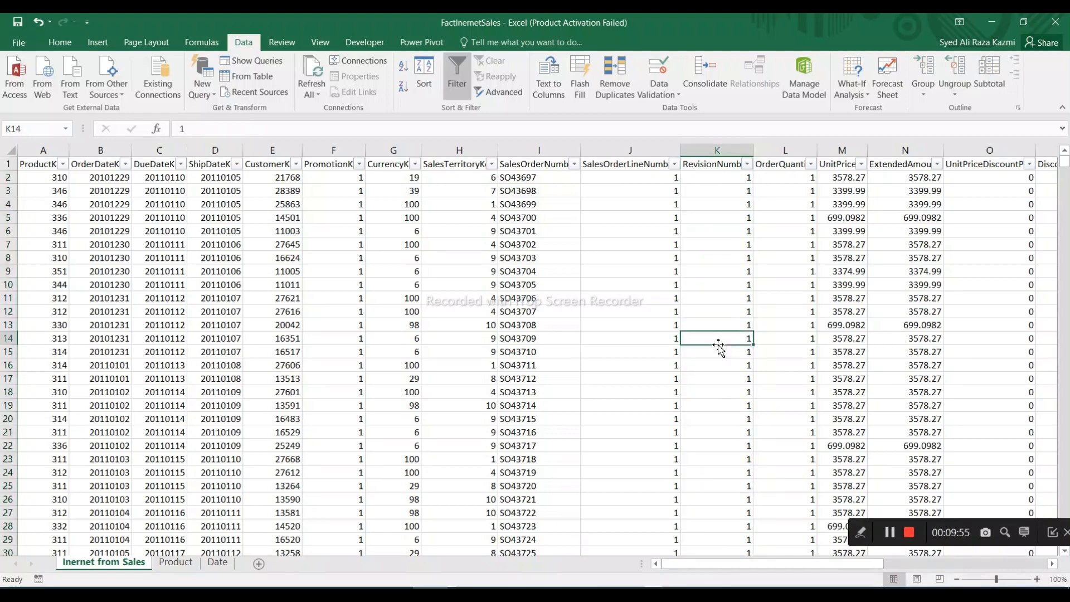
{"action": "left_click", "coordinate": [719, 150]}
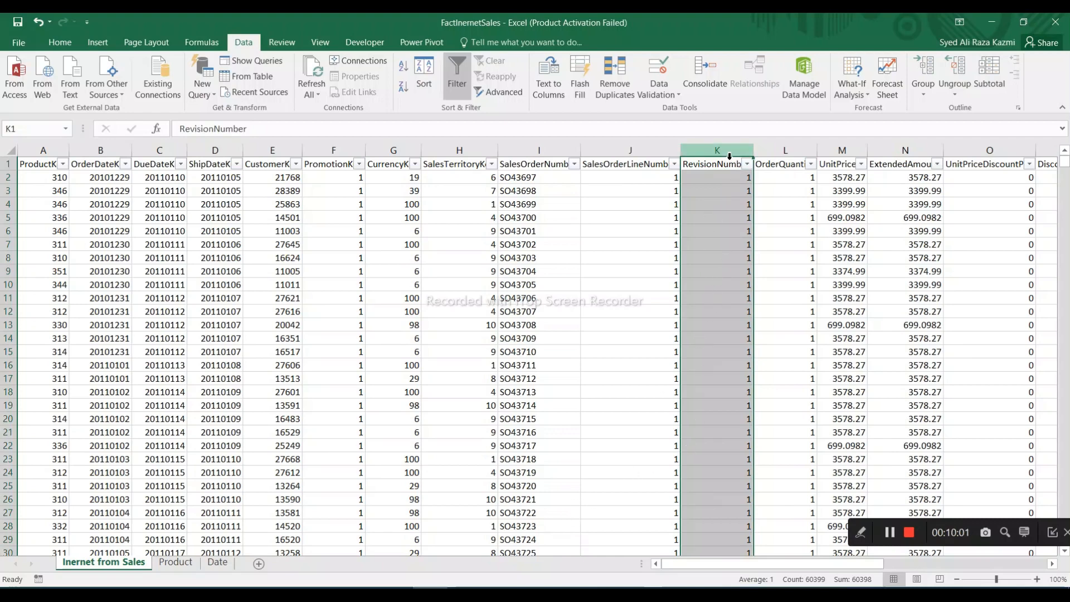
Hide the Sum and Average read-outs from Excel's status bar, keeping Count shown
{"action": "right_click", "coordinate": [864, 583]}
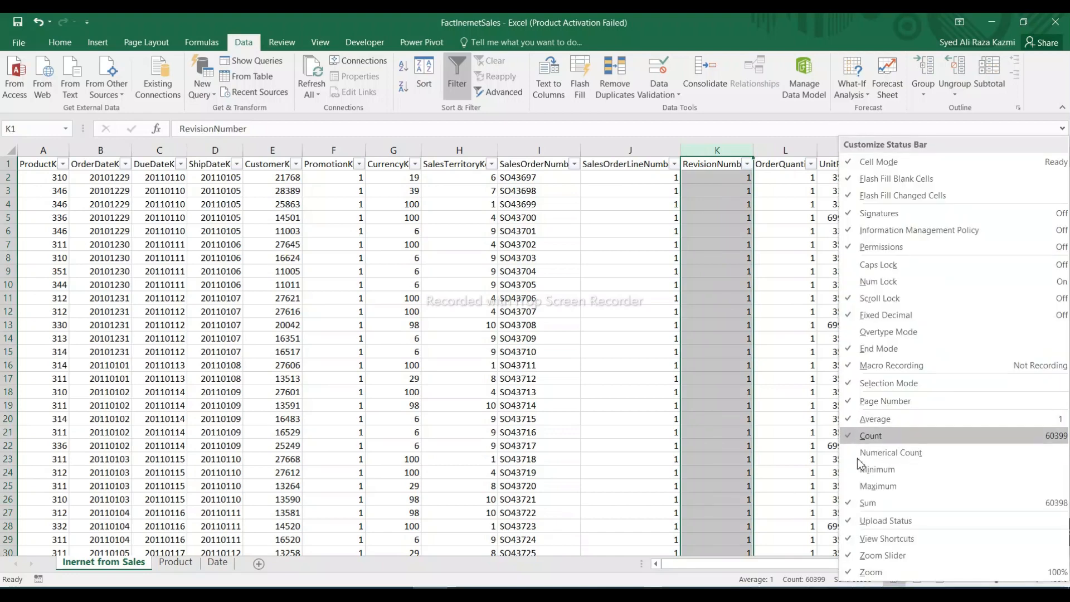
{"action": "left_click", "coordinate": [861, 507]}
{"action": "left_click", "coordinate": [864, 419]}
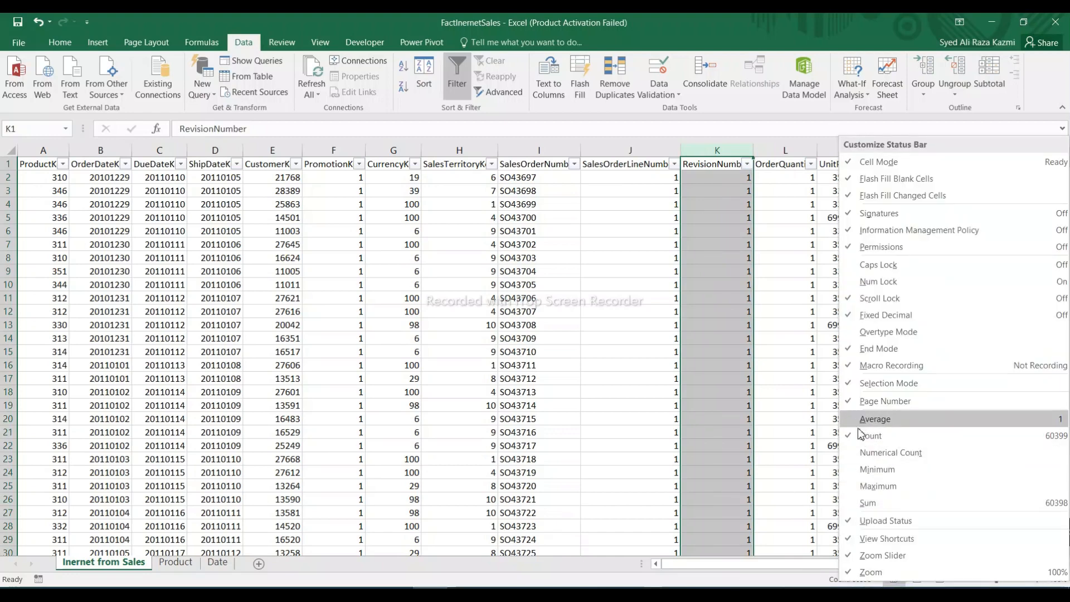
{"action": "left_click", "coordinate": [855, 585]}
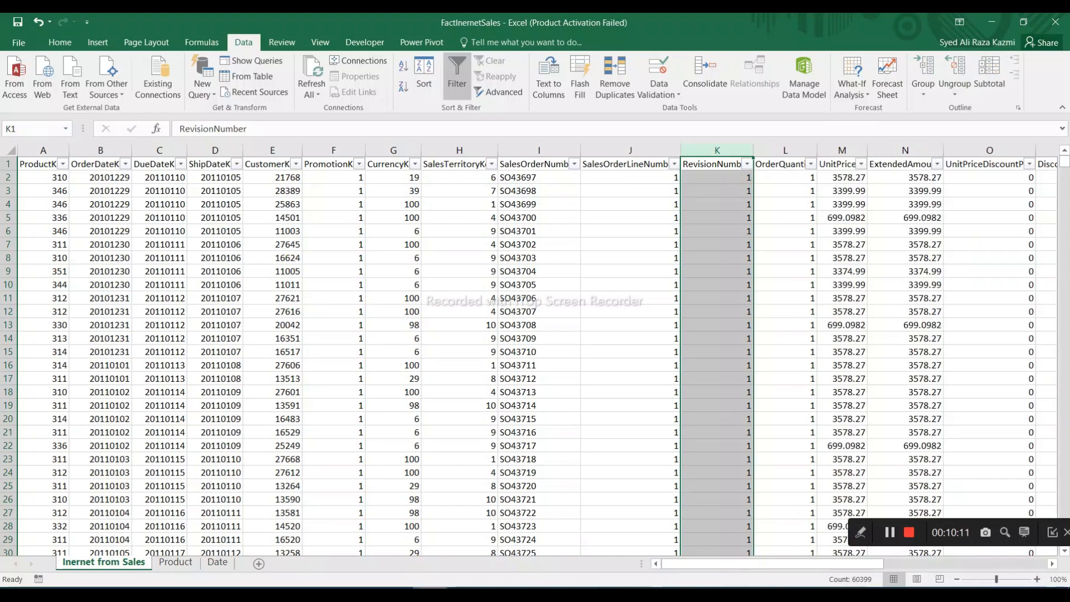
Switch back to Power BI Desktop and reapply Don't summarize as the RevisionNumber column's summarization
{"action": "key", "text": "alt+Tab"}
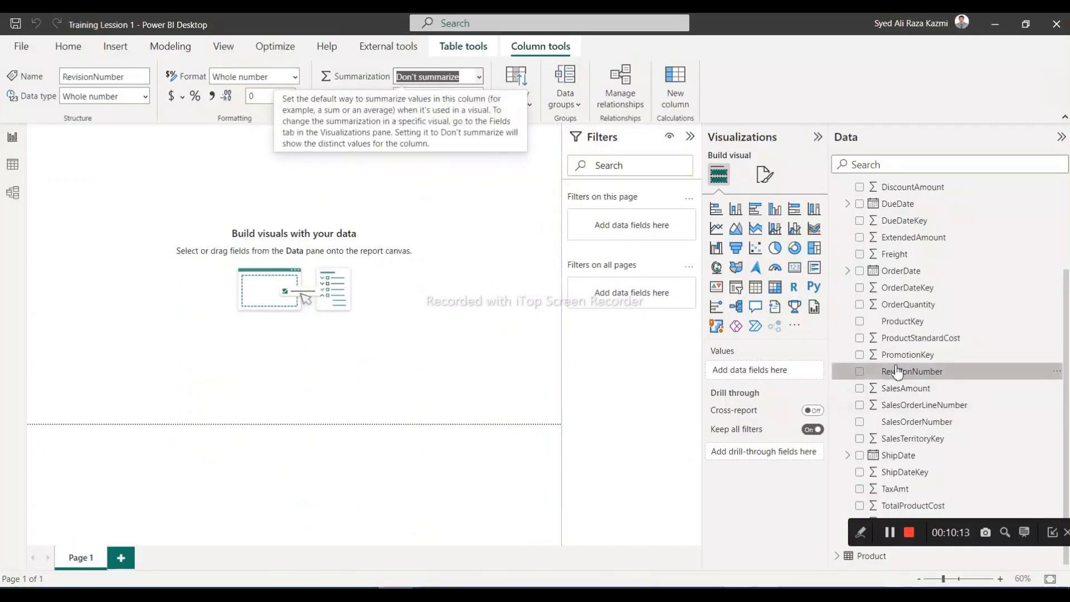
{"action": "left_click", "coordinate": [479, 81]}
{"action": "left_click", "coordinate": [456, 99]}
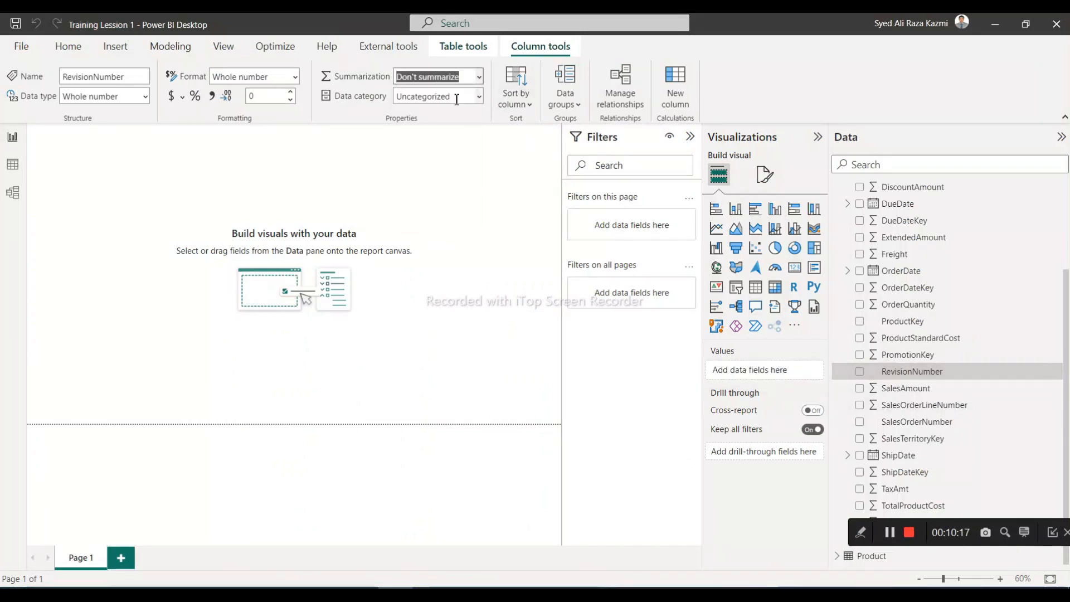
Set the CurrencyKey column's default summarization to Don't summarize in the Inernet from Sales table
{"action": "scroll", "coordinate": [970, 338], "scroll_direction": "up", "scroll_amount": 3}
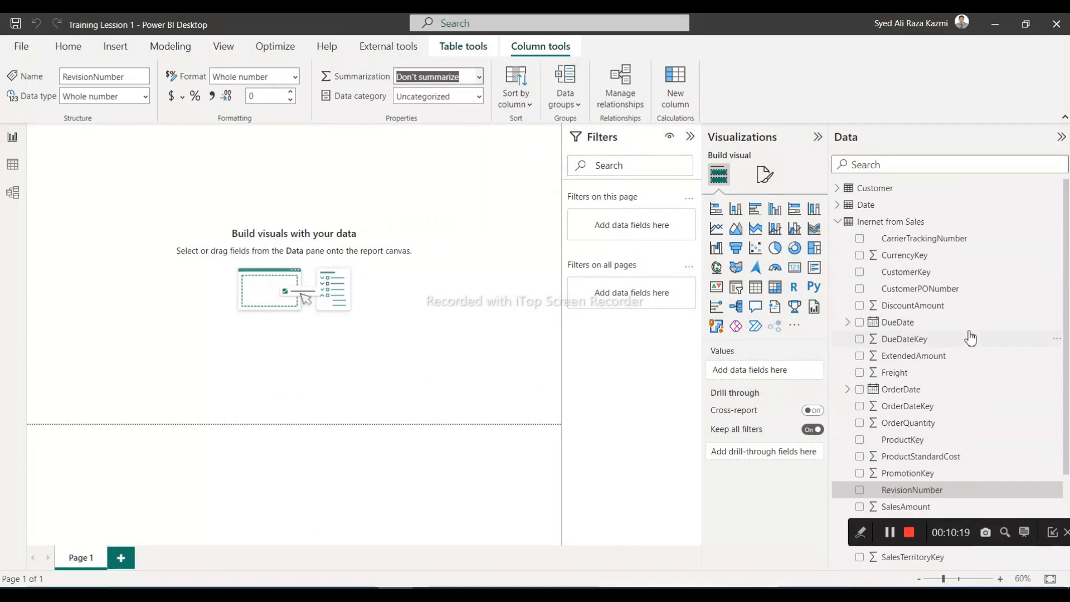
{"action": "left_click", "coordinate": [902, 260]}
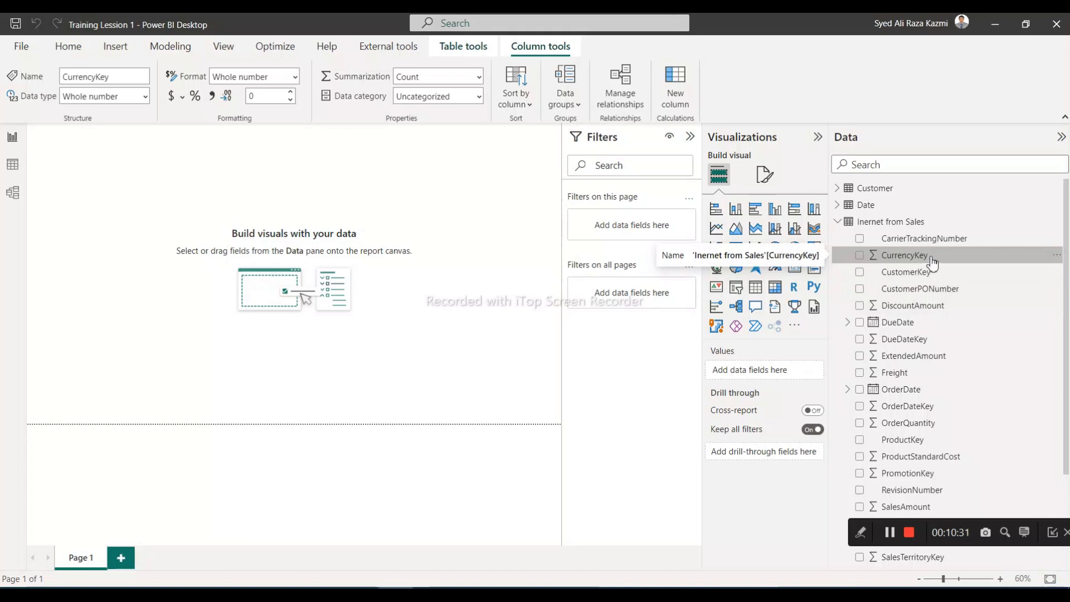
{"action": "left_click", "coordinate": [481, 79]}
{"action": "left_click", "coordinate": [462, 98]}
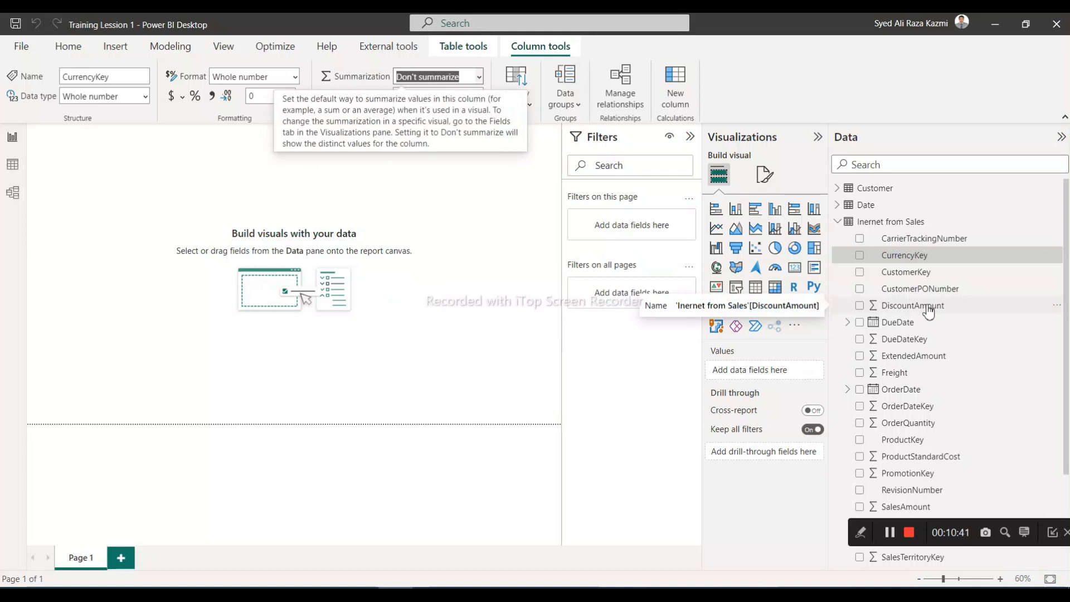
Check the DiscountAmount and DueDate summarizations and set DueDateKey's summarization to Don't summarize
{"action": "left_click", "coordinate": [928, 311]}
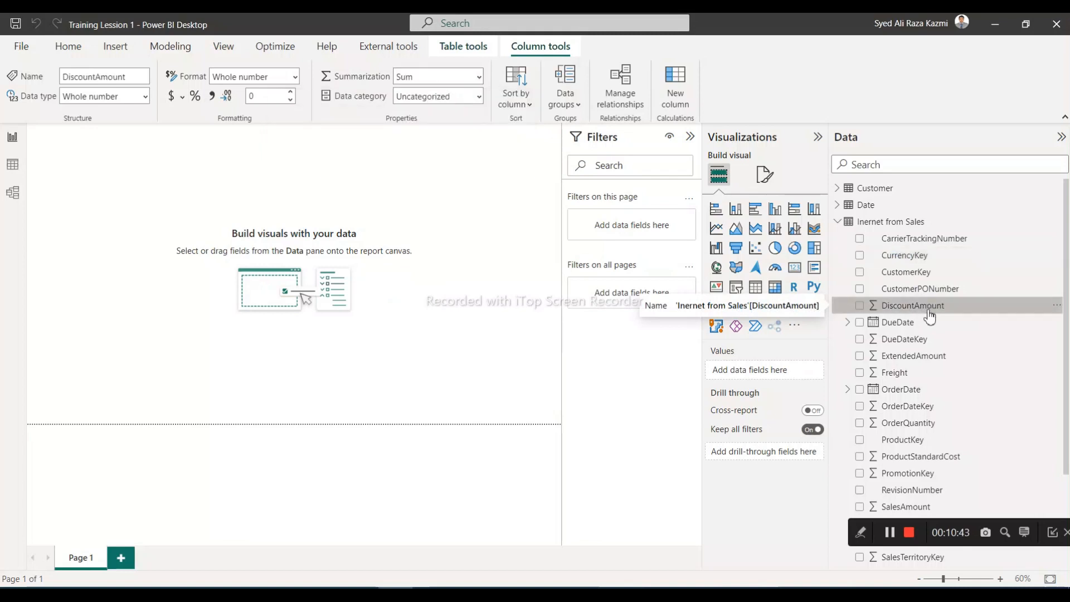
{"action": "left_click", "coordinate": [915, 322]}
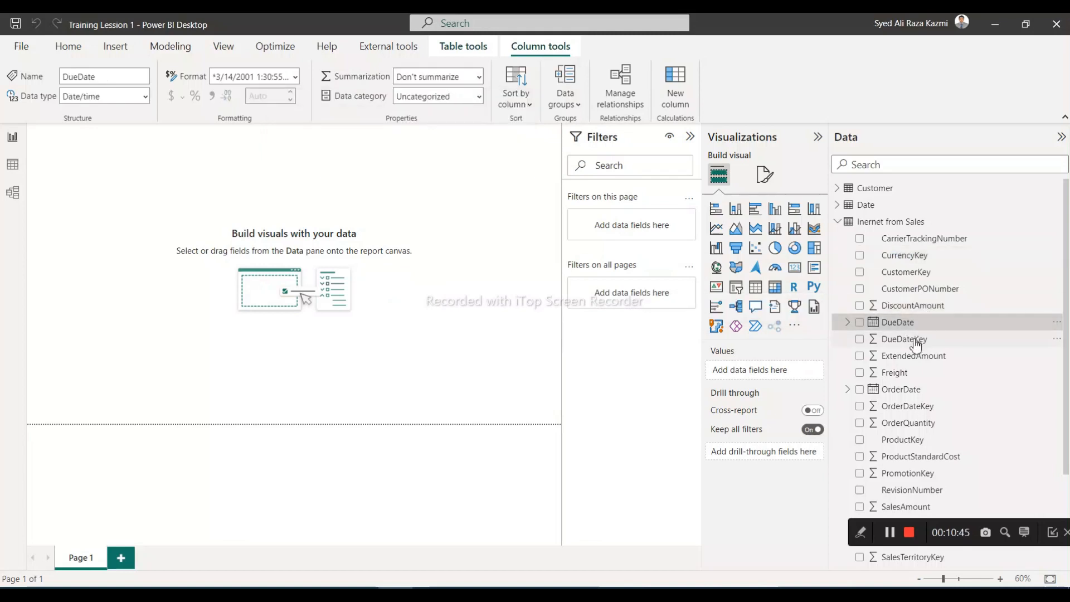
{"action": "left_click", "coordinate": [917, 343]}
{"action": "left_click", "coordinate": [478, 78]}
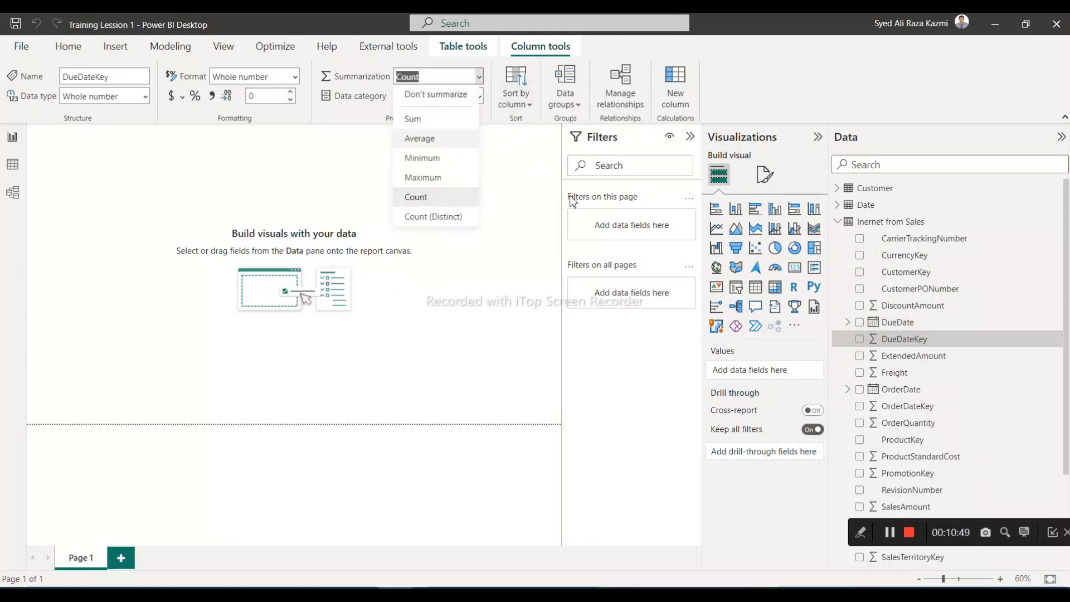
{"action": "left_click", "coordinate": [425, 118]}
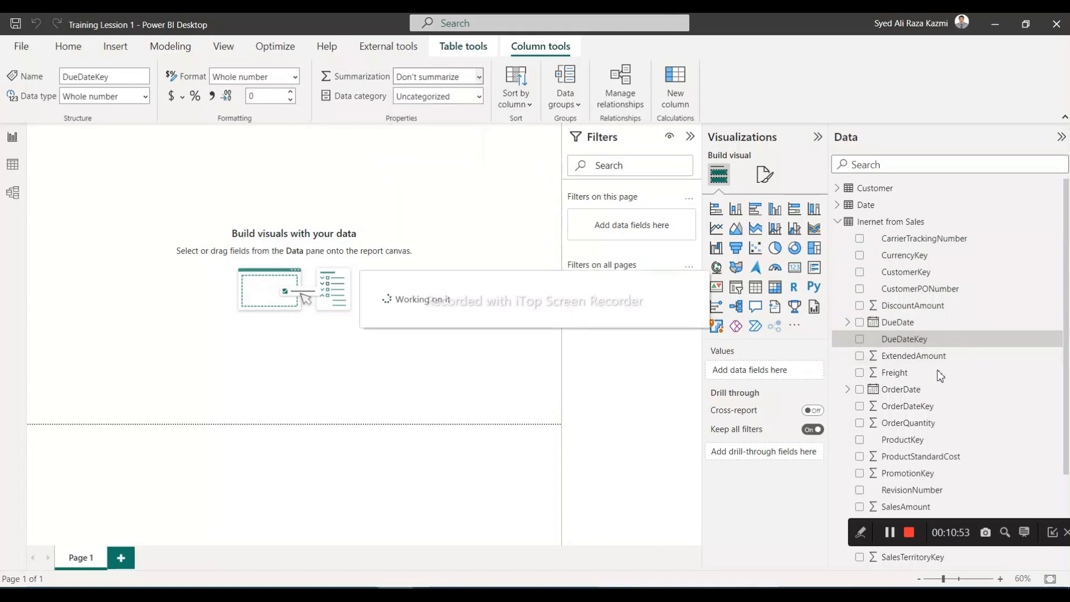
Check the ExtendedAmount and OrderDate columns and set OrderDateKey's summarization to Don't summarize
{"action": "left_click", "coordinate": [914, 357]}
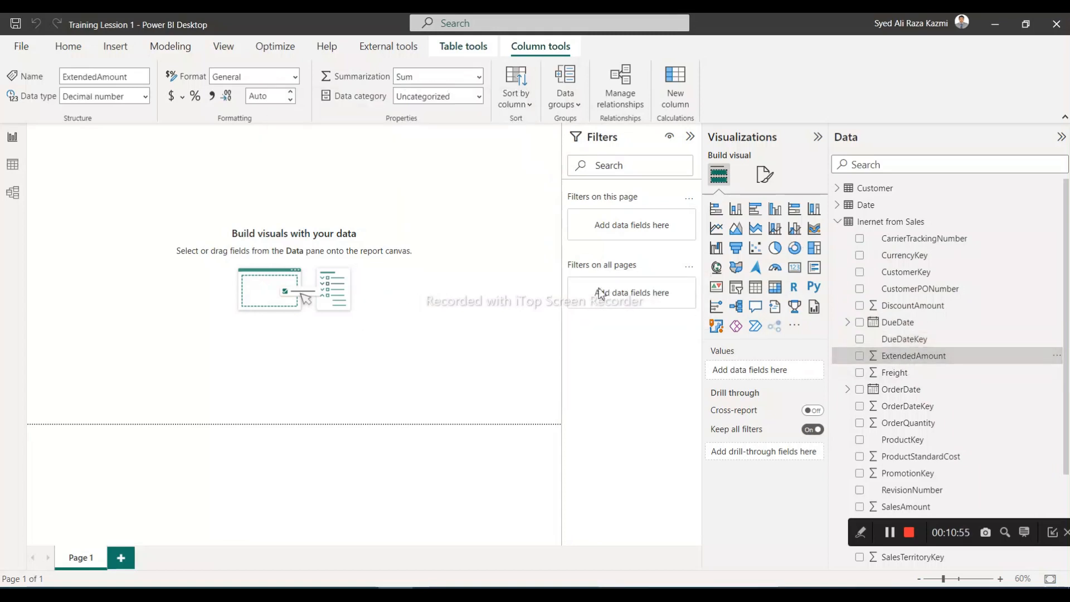
{"action": "left_click", "coordinate": [901, 389]}
{"action": "left_click", "coordinate": [905, 406]}
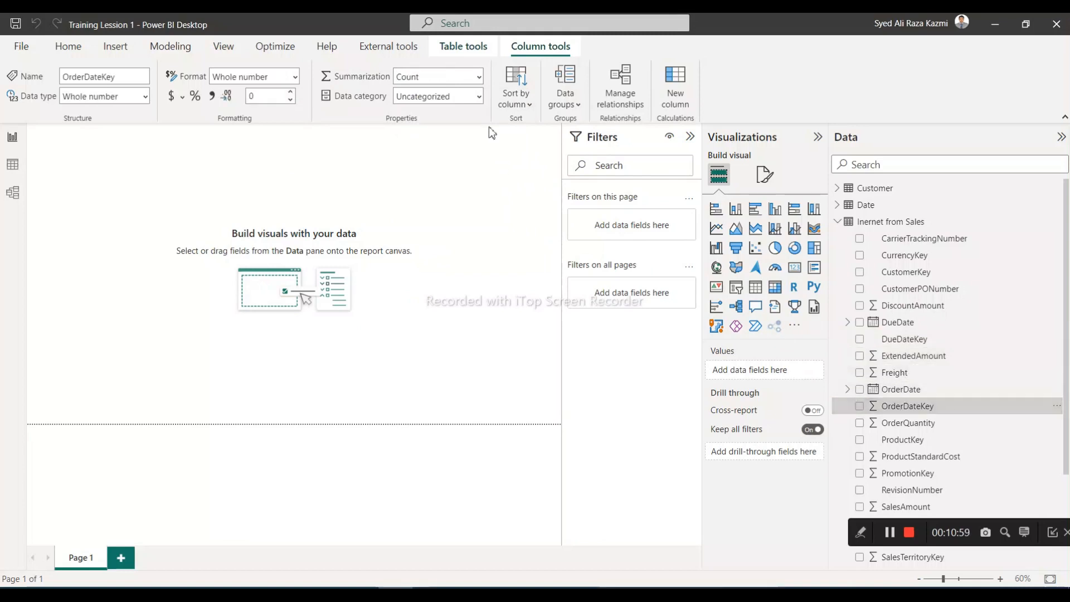
{"action": "left_click", "coordinate": [478, 80]}
{"action": "left_click", "coordinate": [444, 96]}
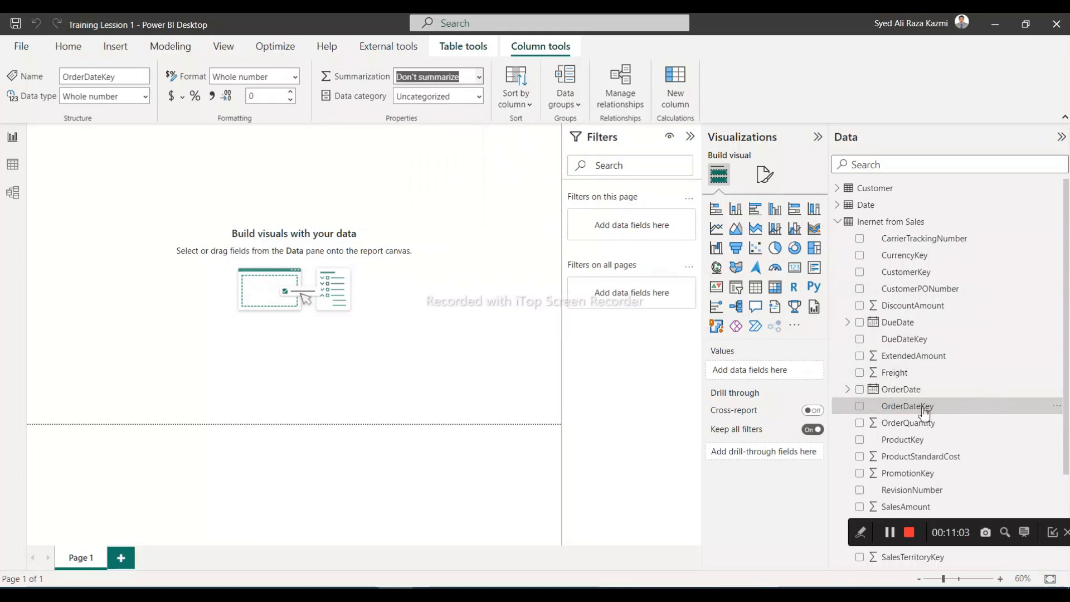
Switch to the FactInernetSales workbook in Excel and examine the key columns on the Inernet from Sales, Date and Product sheets
{"action": "left_click", "coordinate": [430, 590]}
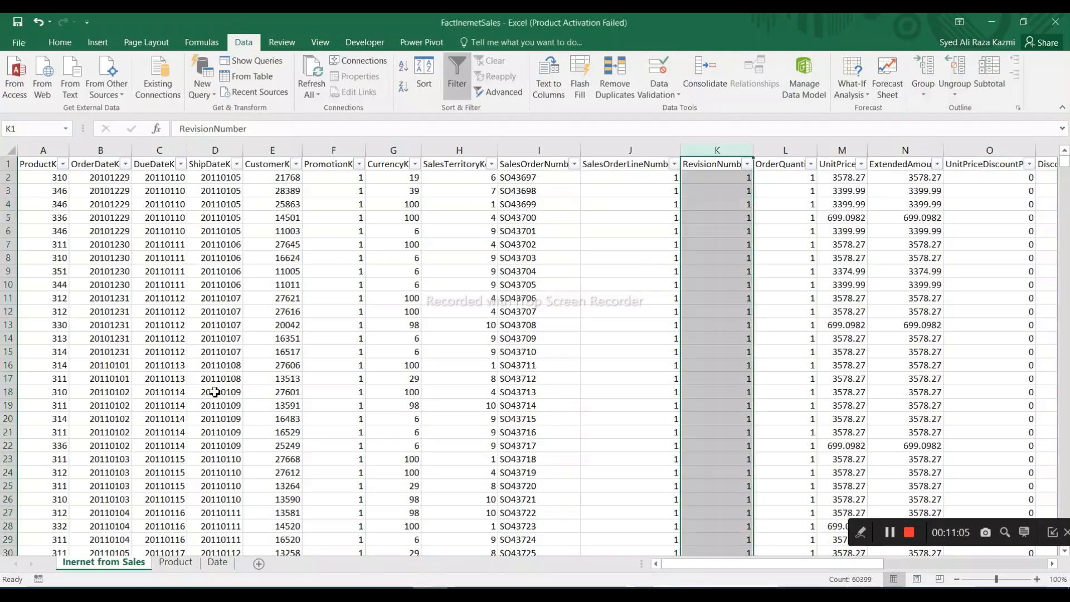
{"action": "left_click", "coordinate": [101, 166]}
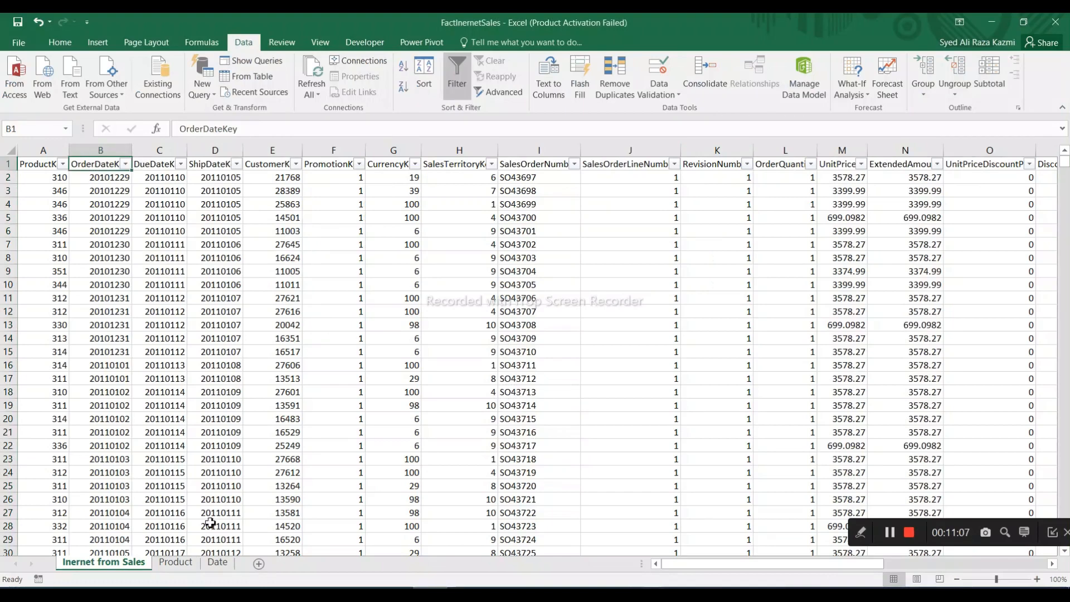
{"action": "left_click", "coordinate": [217, 562]}
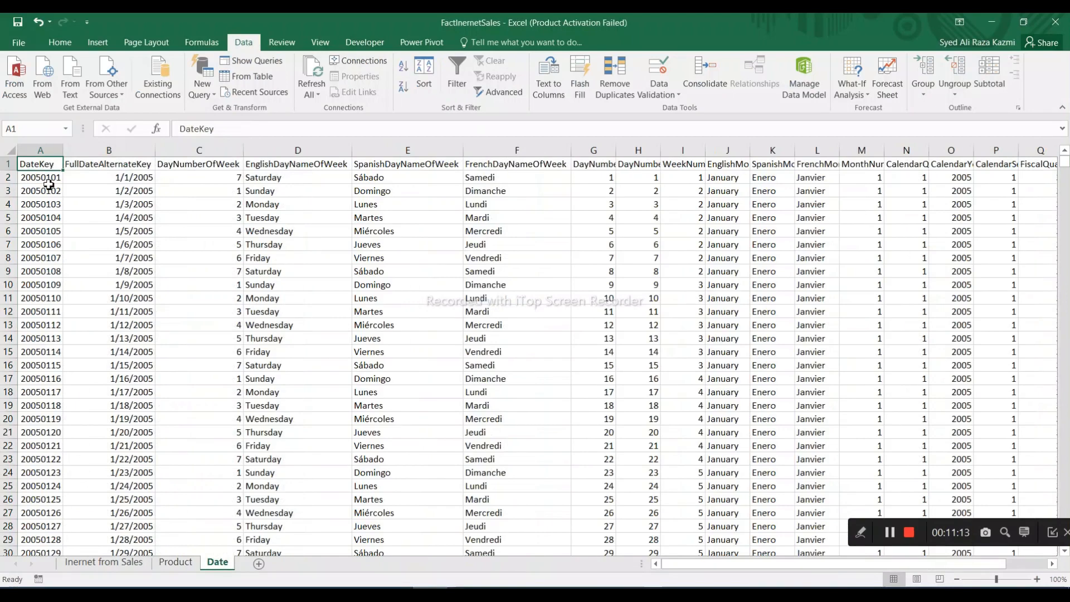
{"action": "left_click", "coordinate": [176, 562]}
{"action": "left_click", "coordinate": [132, 194]}
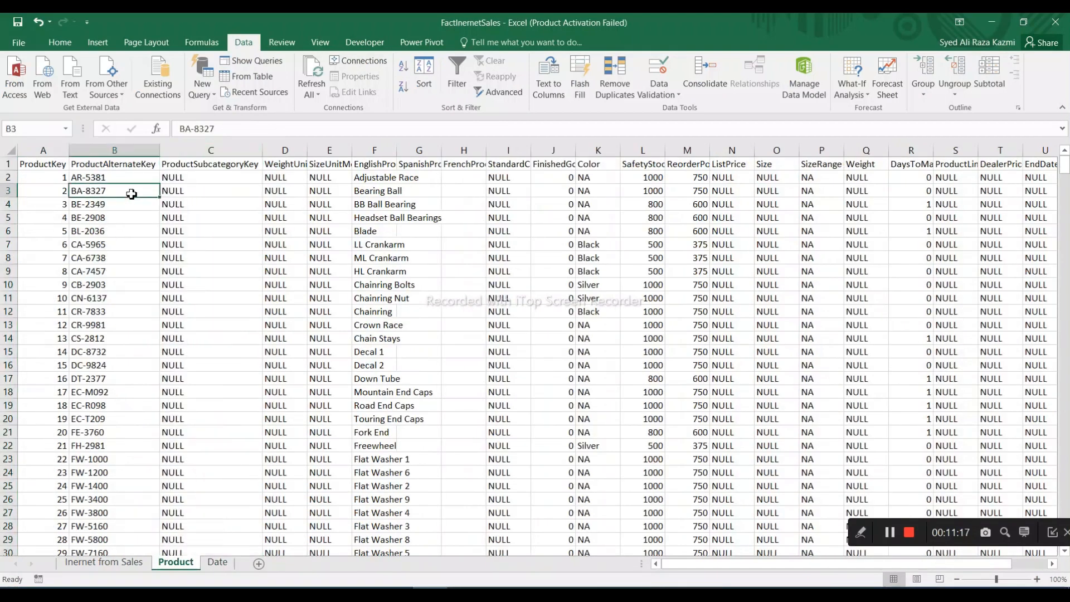
{"action": "key", "text": "Left"}
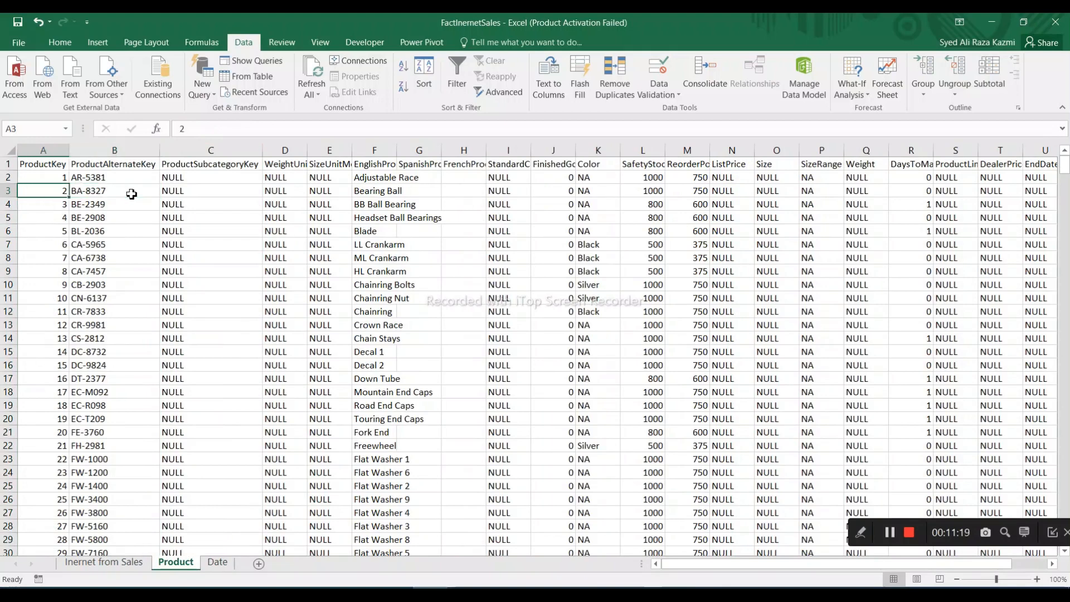
Copy the OrderDateKey value in B3 of the Inernet from Sales sheet and add filters to the Date sheet's header row
{"action": "left_click", "coordinate": [104, 562]}
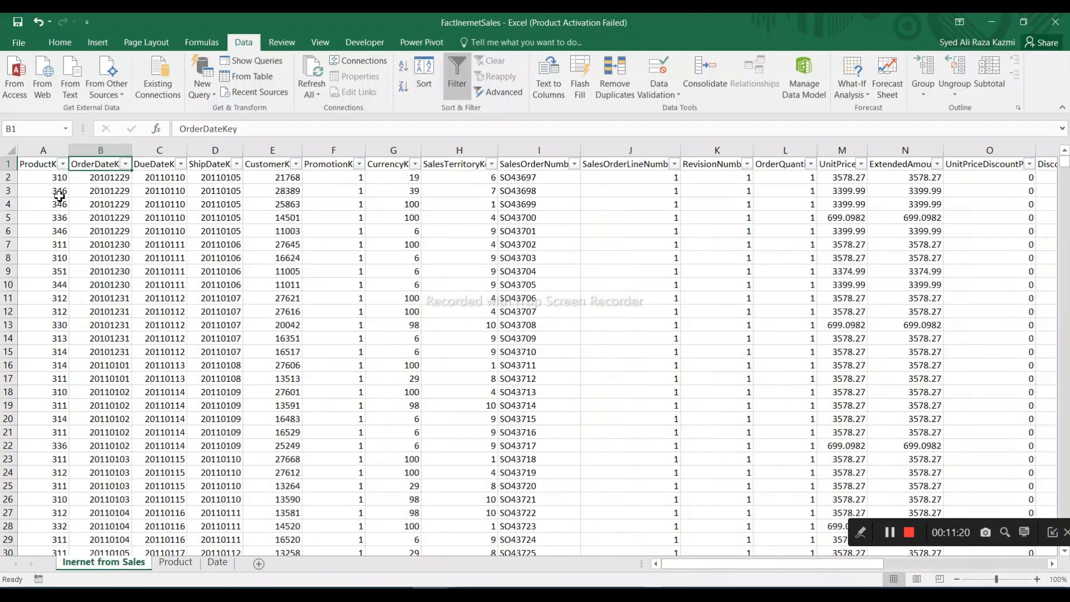
{"action": "left_click", "coordinate": [108, 193]}
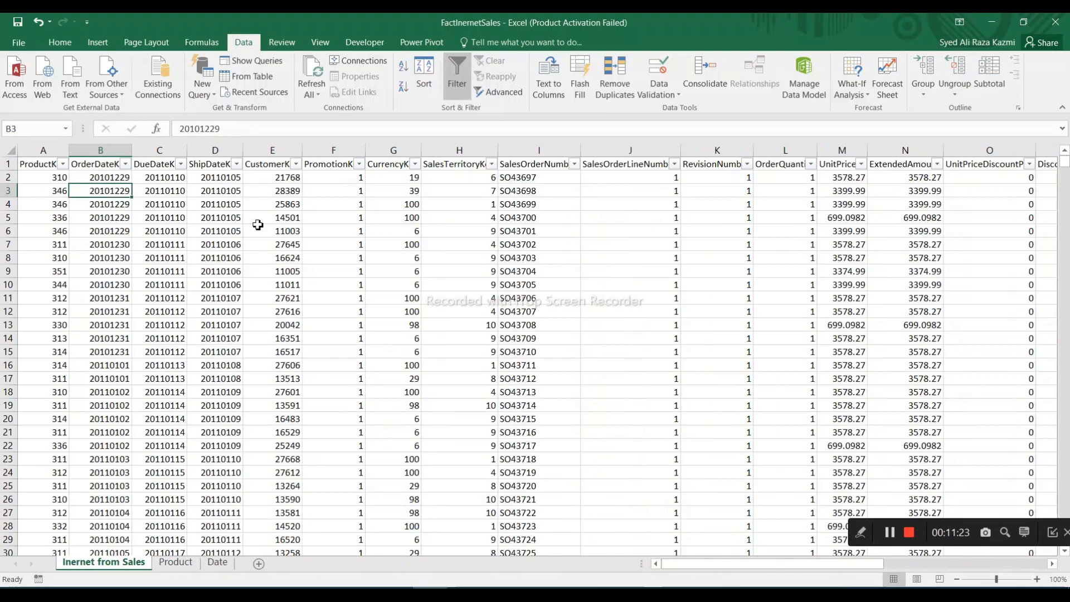
{"action": "key", "text": "ctrl+c"}
{"action": "left_click", "coordinate": [217, 561]}
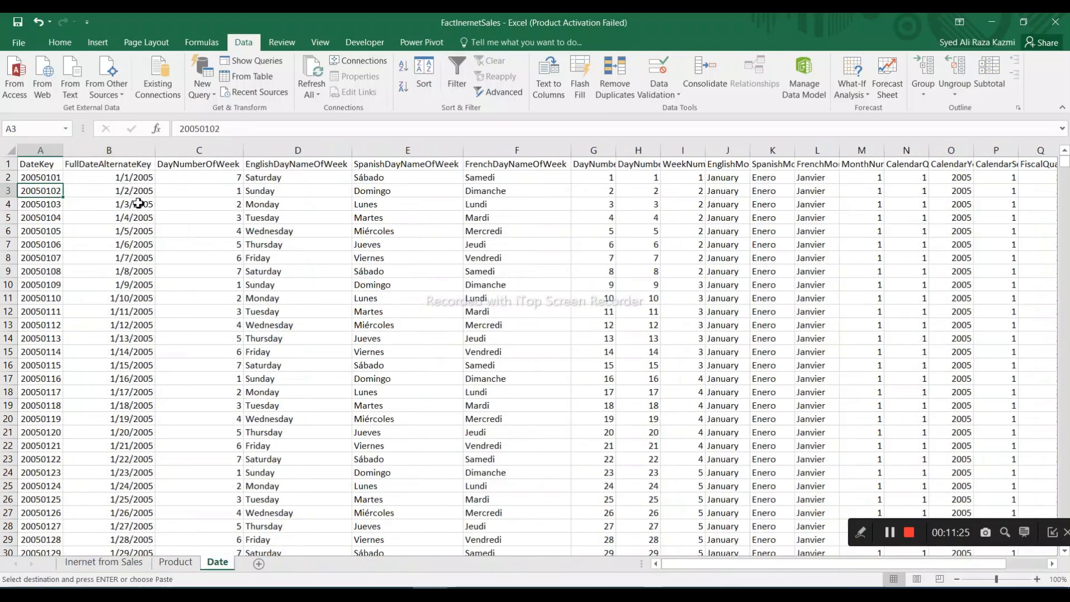
{"action": "left_click", "coordinate": [41, 162]}
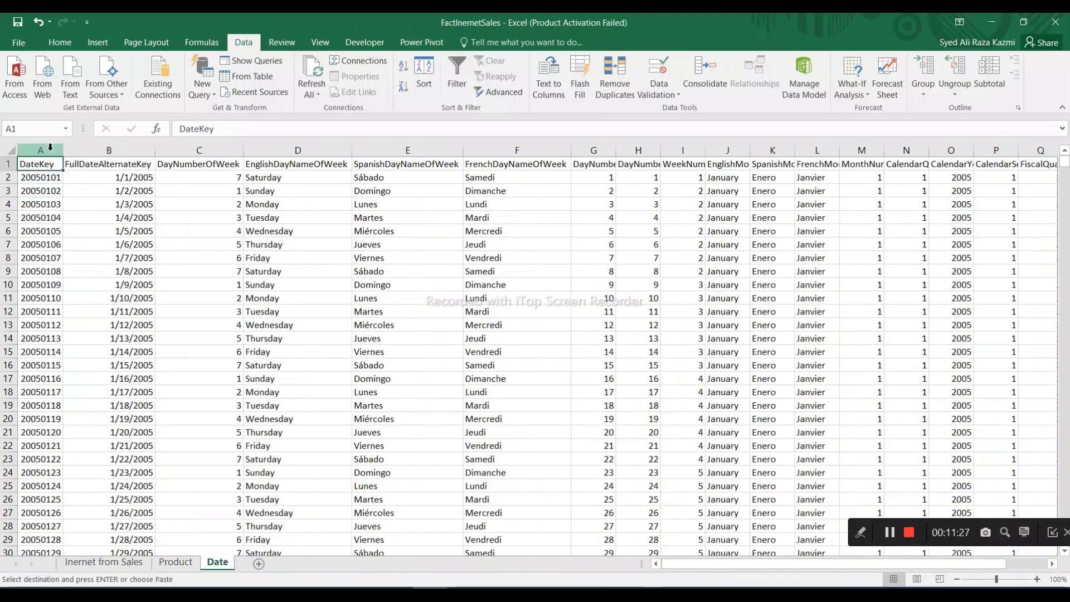
{"action": "left_click", "coordinate": [459, 73]}
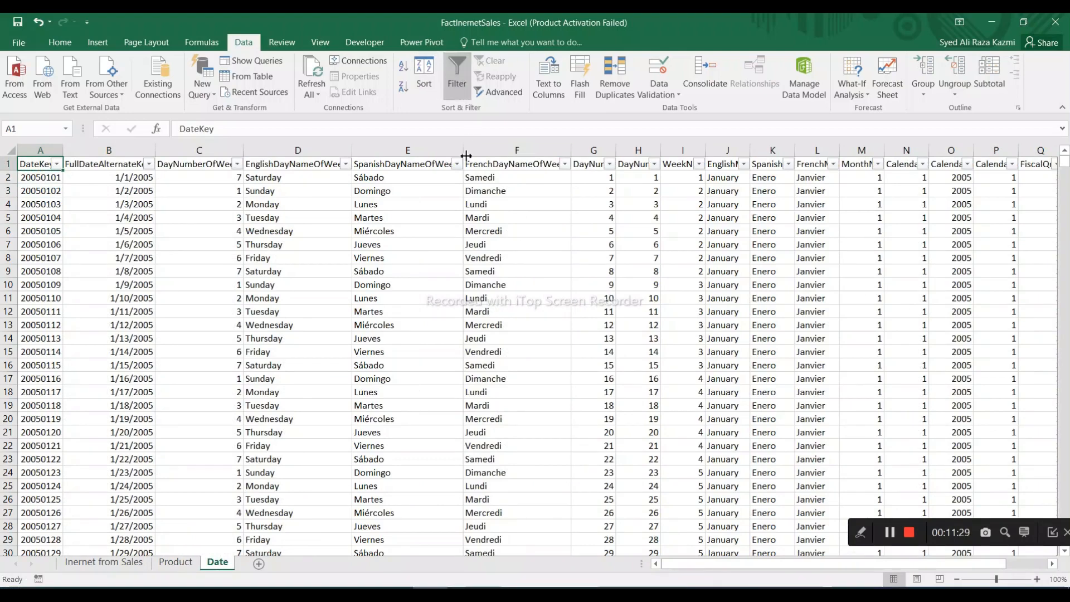
{"action": "left_click", "coordinate": [57, 164]}
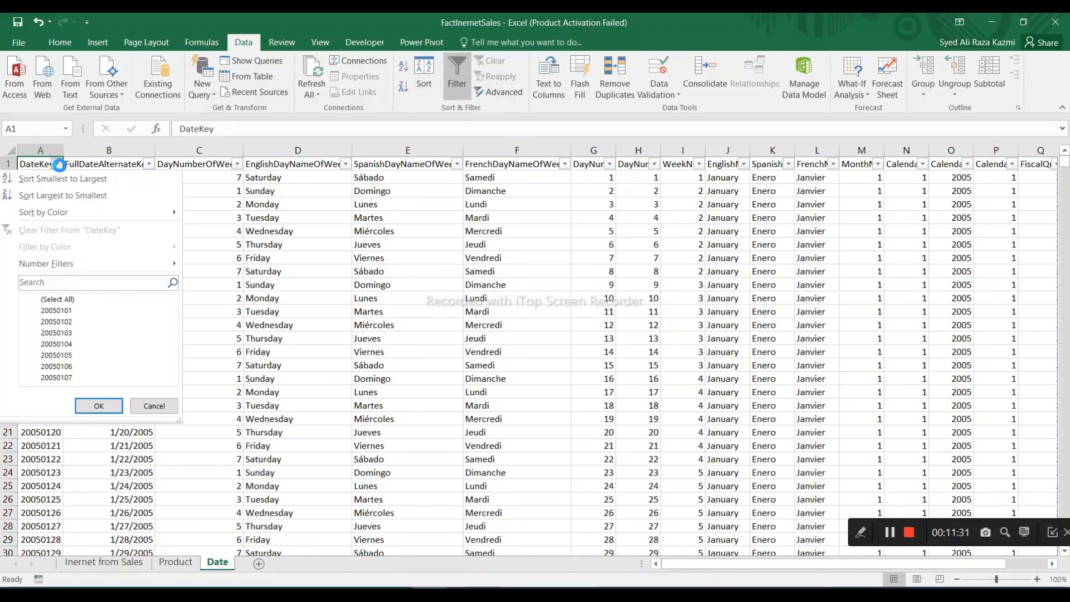
{"action": "left_click", "coordinate": [84, 284]}
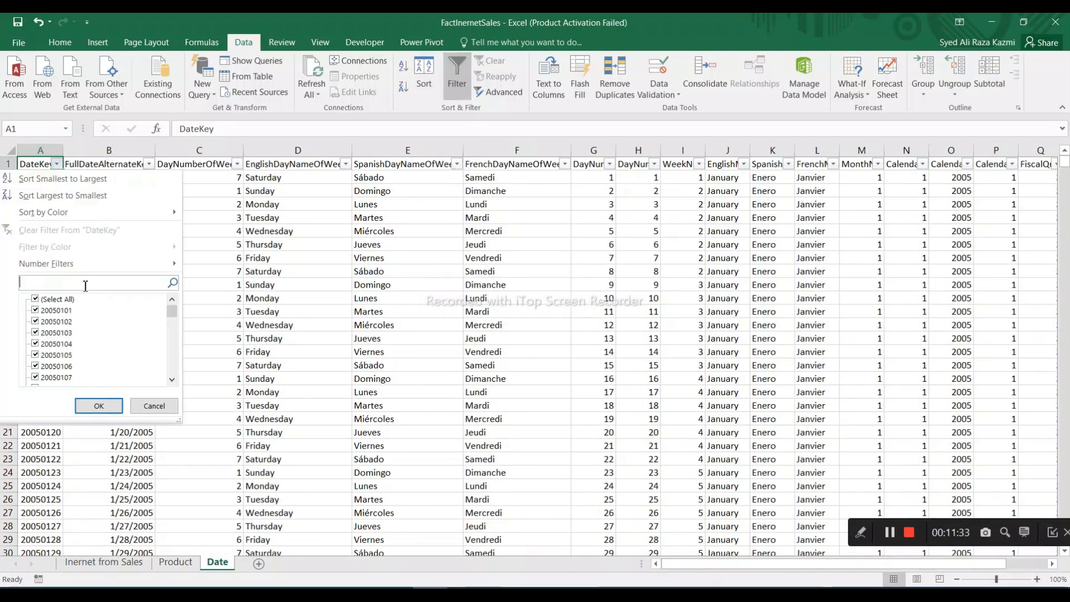
{"action": "left_click", "coordinate": [102, 568]}
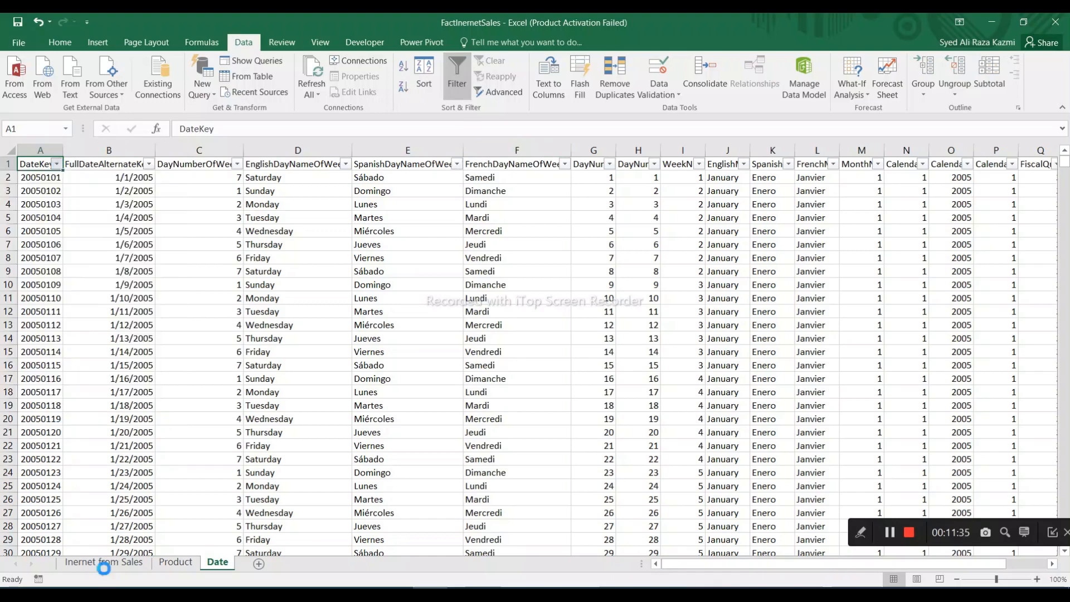
Filter the Date sheet's DateKey column to 20101229, using the OrderDateKey value copied from B3 of the Inernet from Sales sheet
{"action": "left_click", "coordinate": [104, 563]}
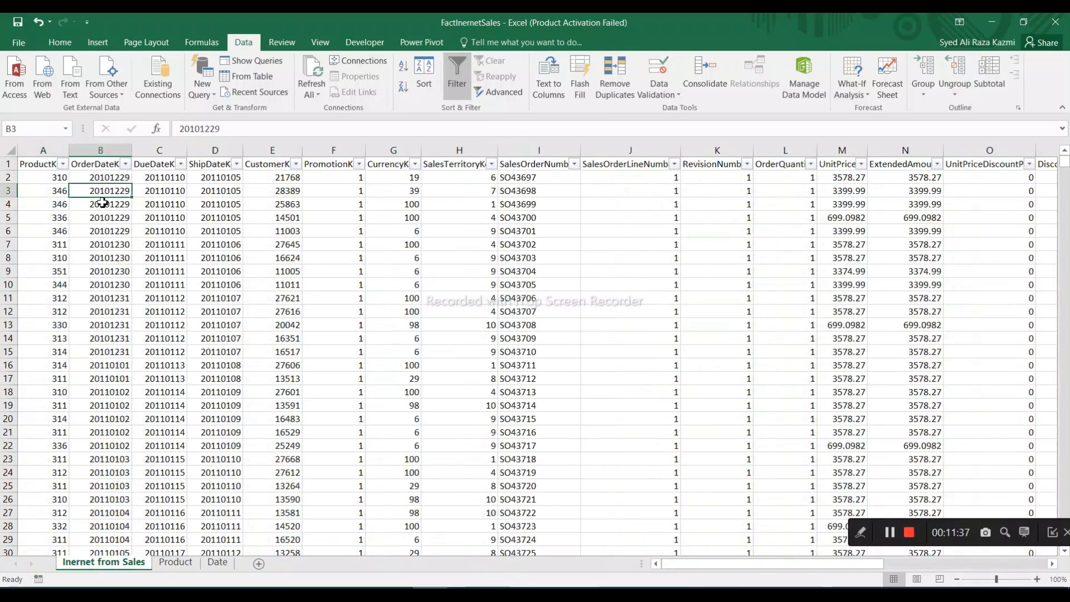
{"action": "key", "text": "ctrl+c"}
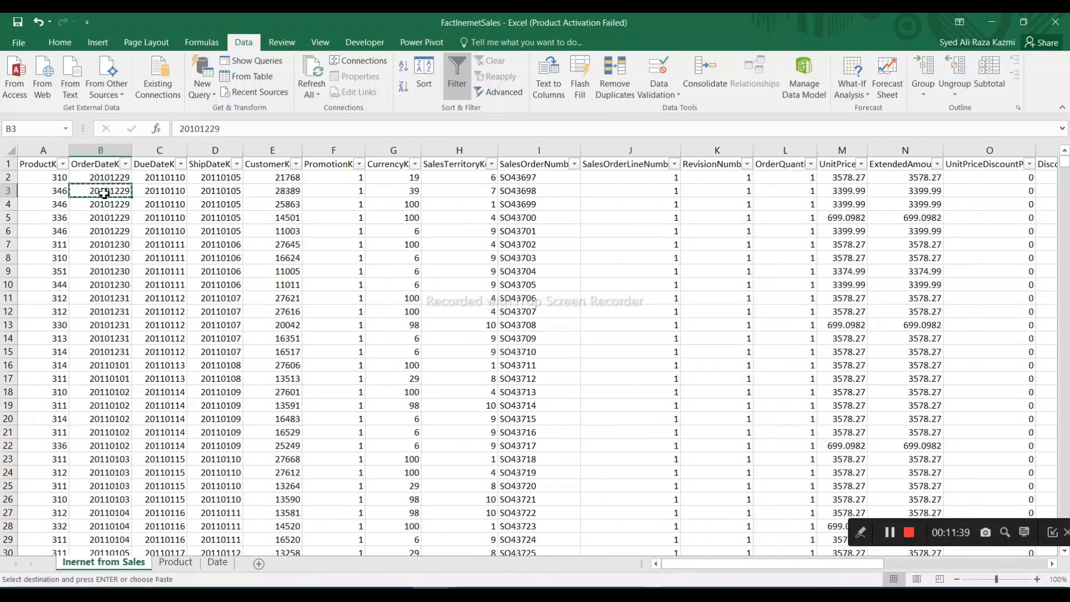
{"action": "left_click", "coordinate": [217, 562]}
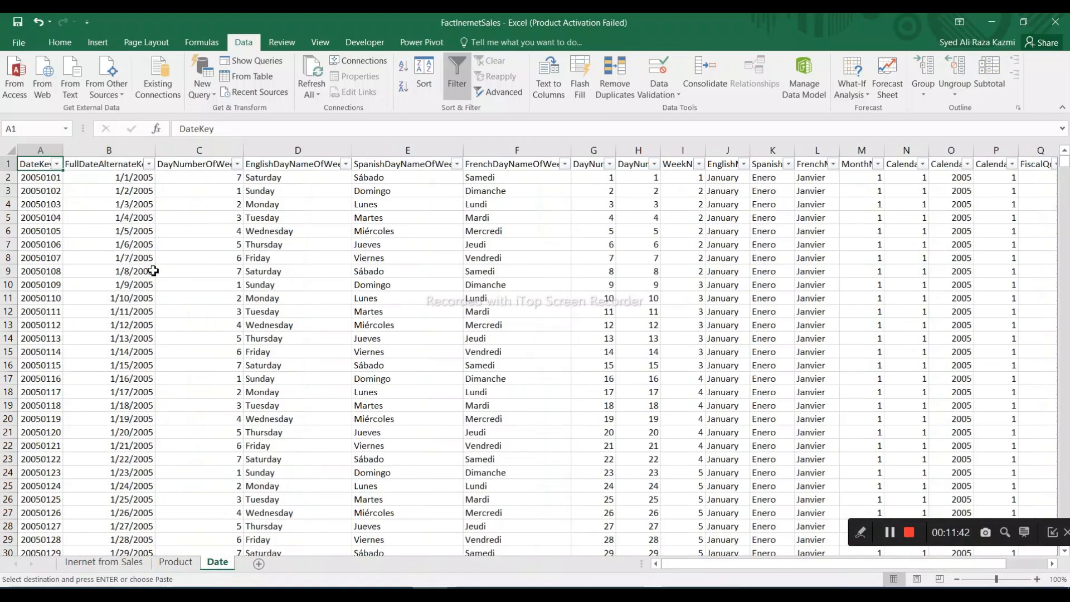
{"action": "left_click", "coordinate": [57, 164]}
{"action": "left_click", "coordinate": [98, 286]}
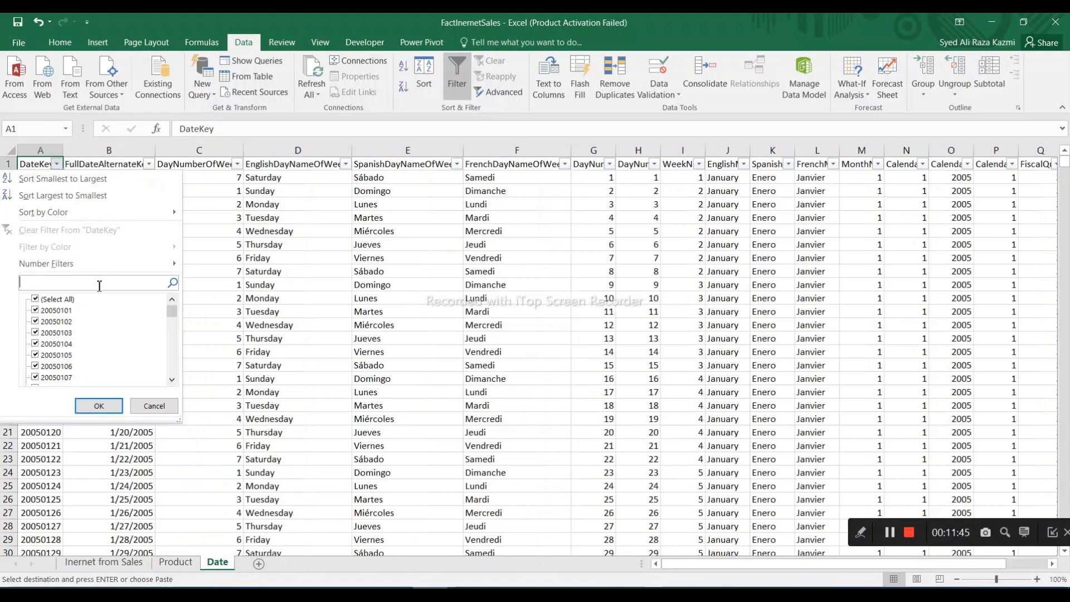
{"action": "key", "text": "ctrl+v"}
{"action": "key", "text": "Return"}
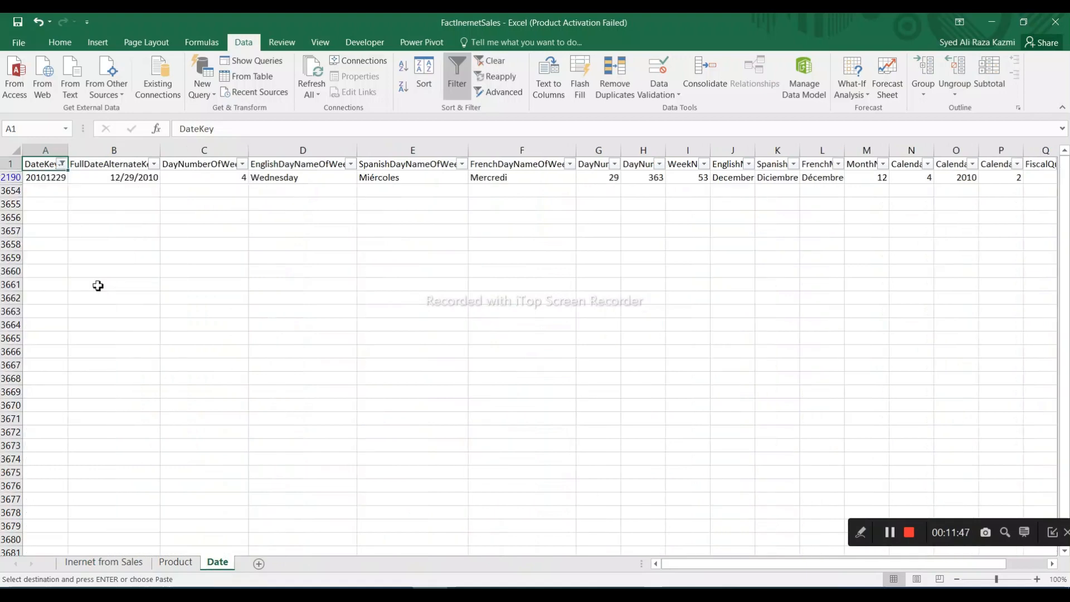
Compare the filtered Date row's full date, weekday and month details with the matching OrderDateKey on the Inernet from Sales sheet
{"action": "left_click", "coordinate": [57, 179]}
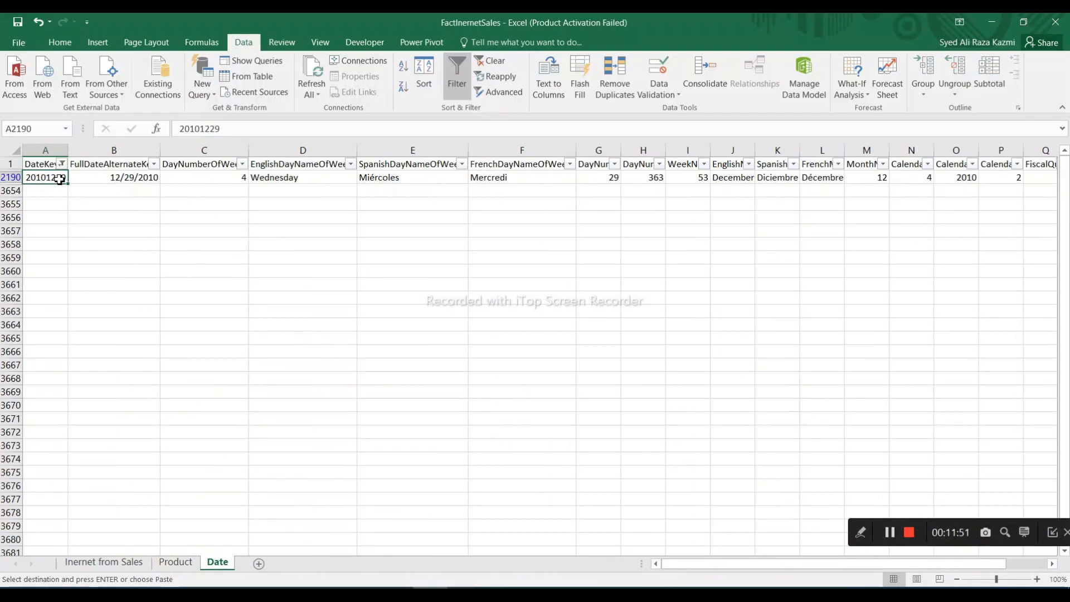
{"action": "left_click", "coordinate": [117, 178]}
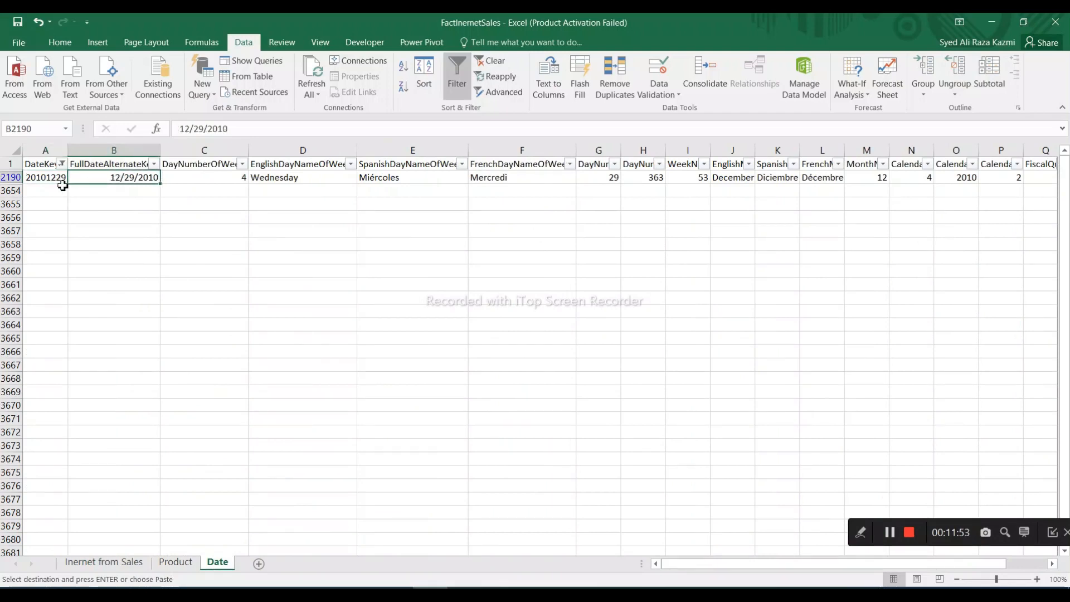
{"action": "left_click", "coordinate": [106, 562]}
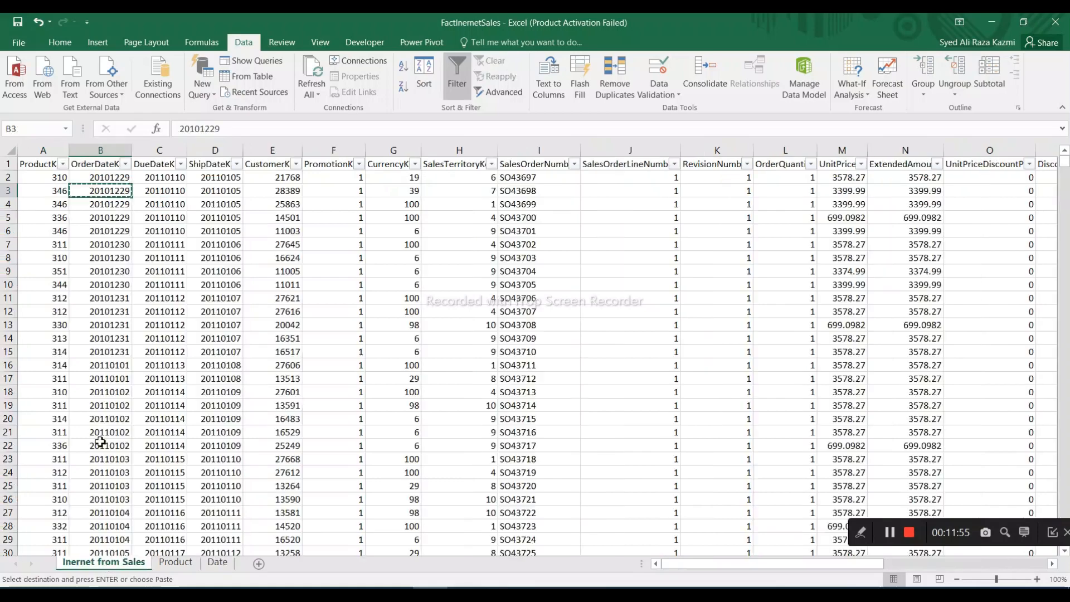
{"action": "left_click", "coordinate": [218, 562]}
{"action": "left_click_drag", "start_coordinate": [417, 179], "coordinate": [736, 178]}
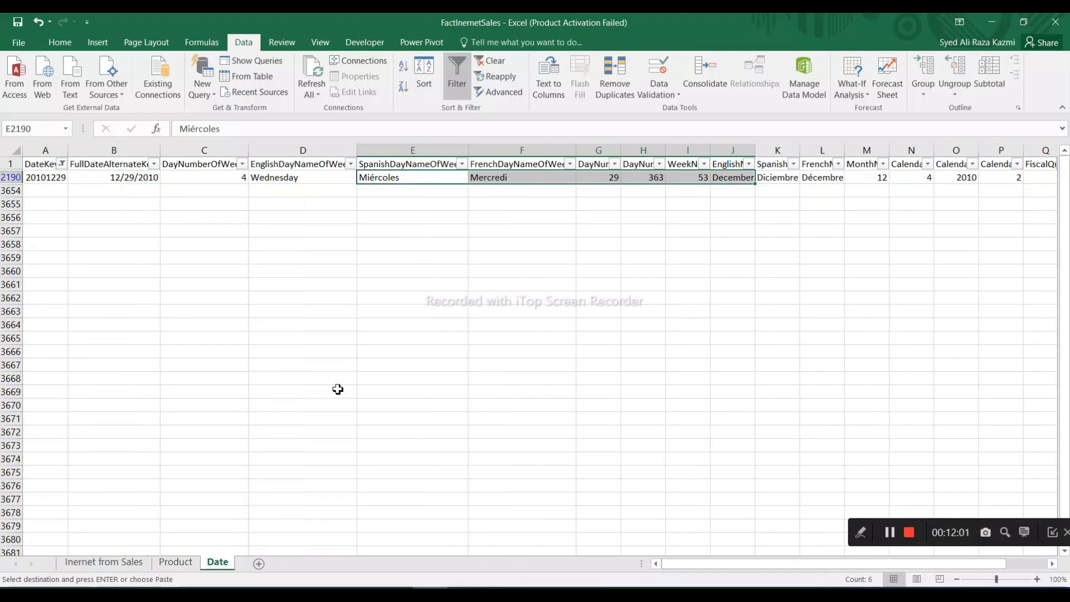
{"action": "left_click", "coordinate": [106, 562]}
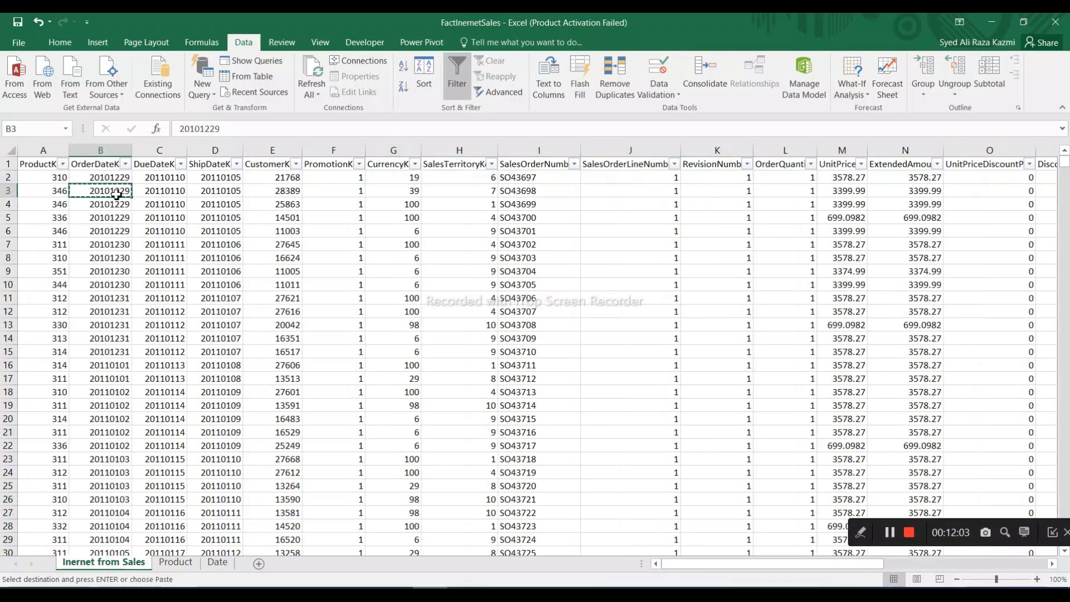
{"action": "left_click", "coordinate": [218, 563]}
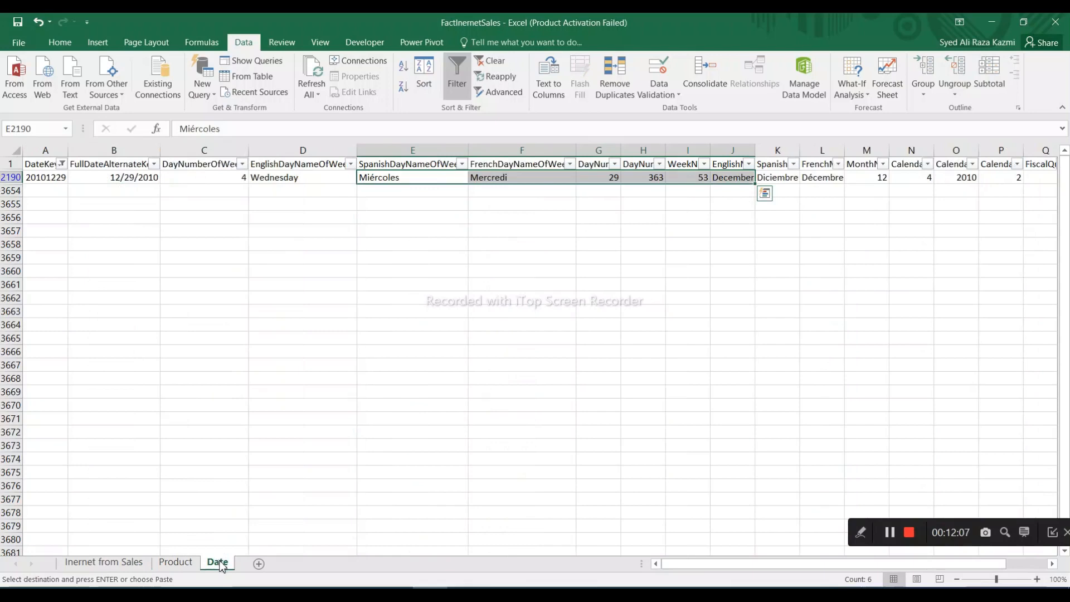
{"action": "mouse_move", "coordinate": [430, 594]}
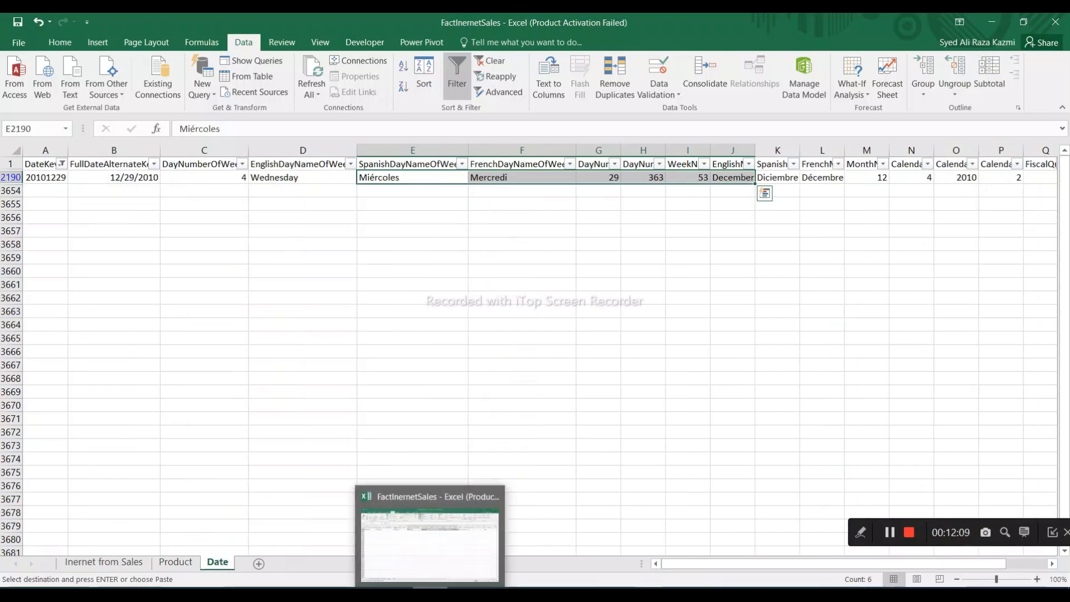
Switch back to Power BI and set the default summarization of PromotionKey in Inernet from Sales to Don't summarize
{"action": "left_click", "coordinate": [430, 594]}
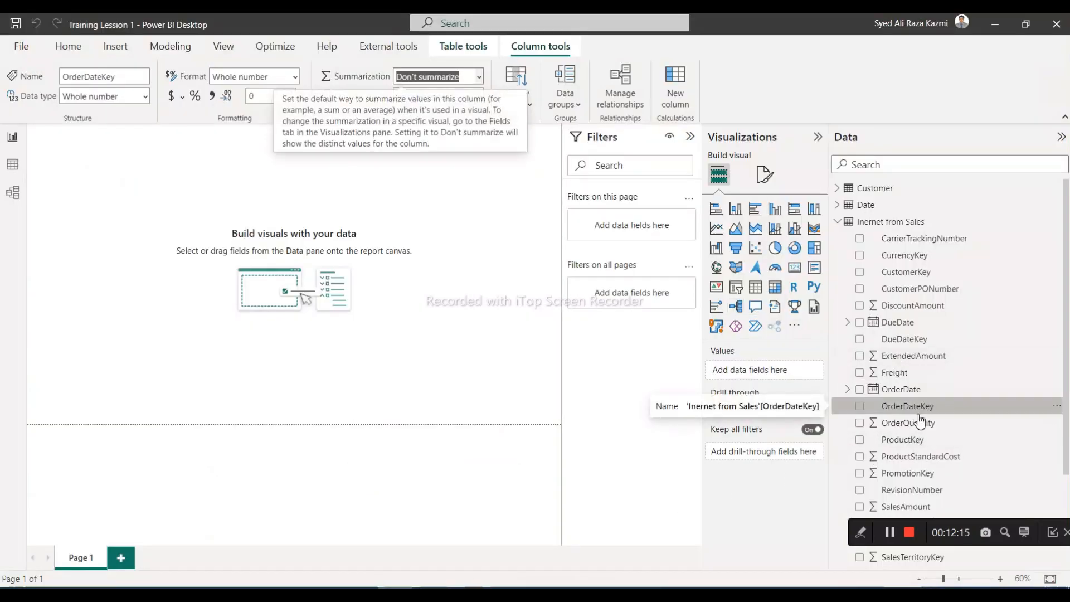
{"action": "left_click", "coordinate": [928, 459]}
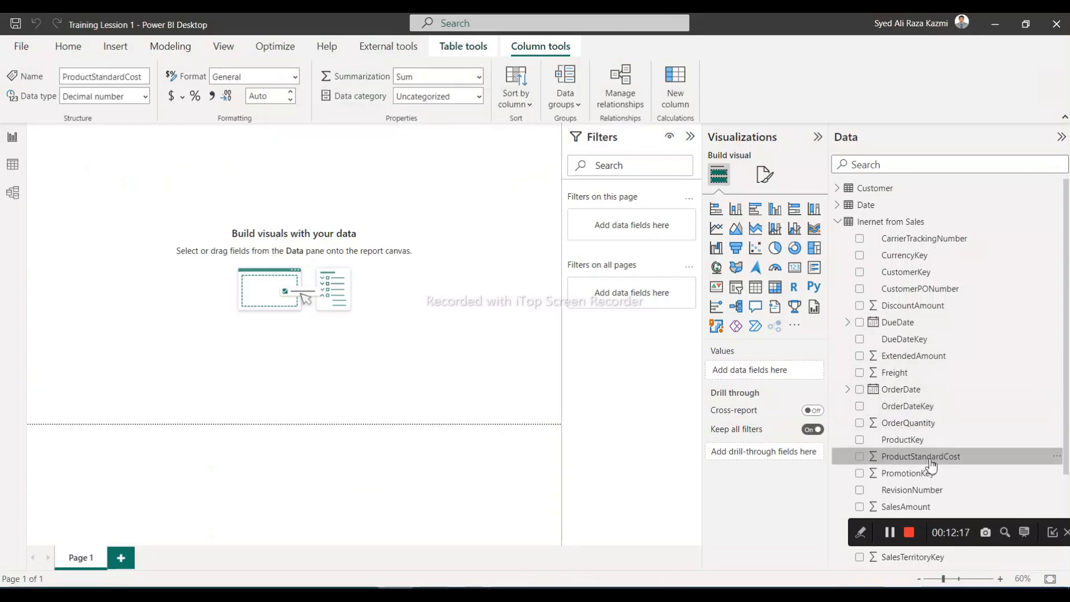
{"action": "scroll", "coordinate": [929, 461], "scroll_direction": "down", "scroll_amount": 2}
{"action": "left_click", "coordinate": [894, 361]}
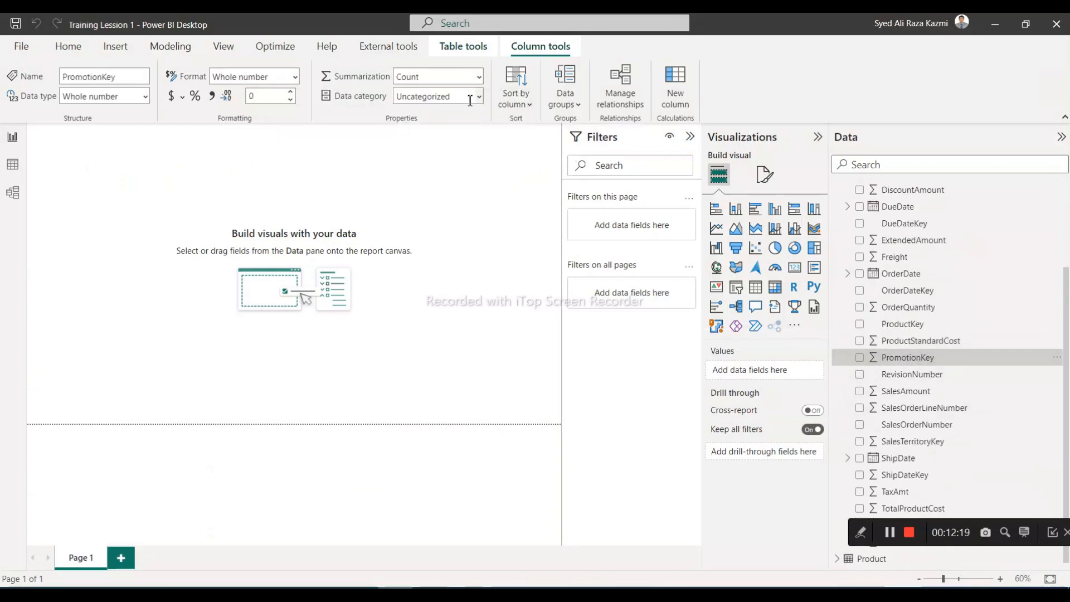
{"action": "left_click", "coordinate": [480, 77]}
{"action": "key", "text": "Escape"}
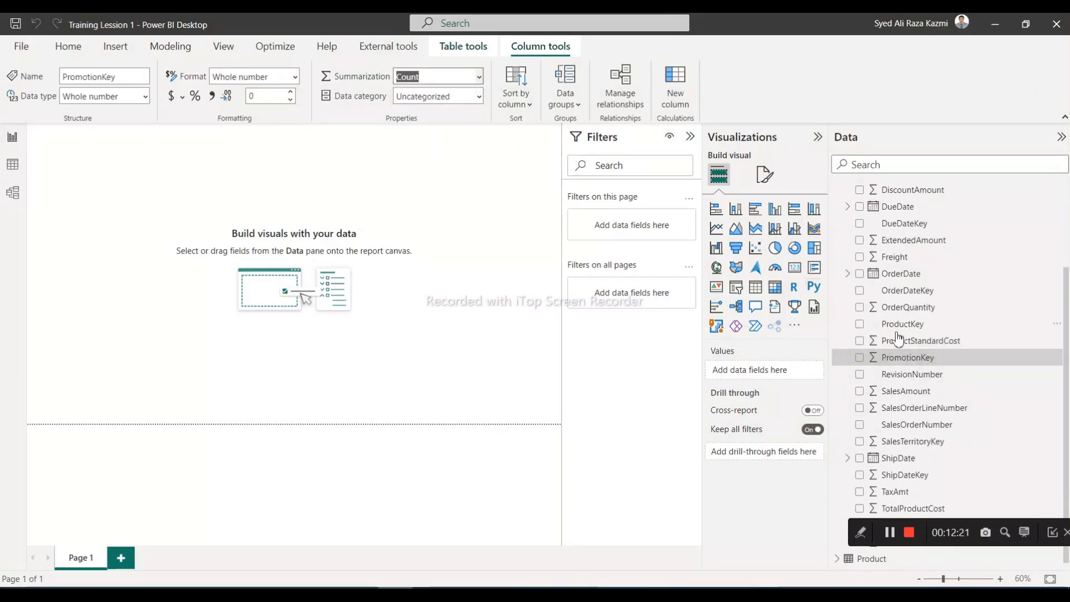
Set the default summarization of SalesOrderLineNumber and SalesTerritoryKey in the Inernet from Sales table to Don't summarize
{"action": "left_click", "coordinate": [940, 413]}
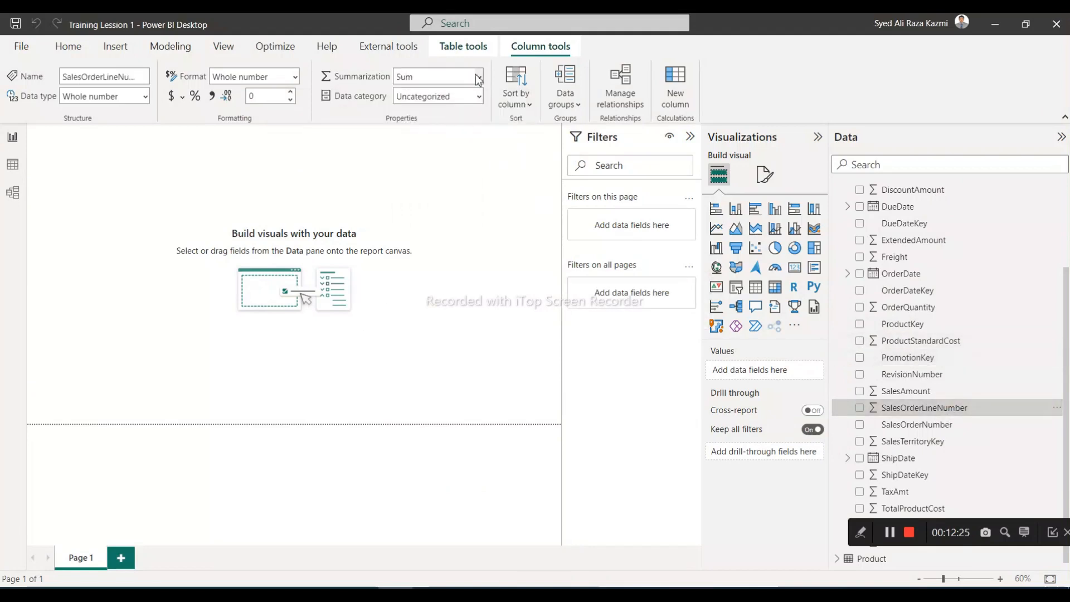
{"action": "left_click", "coordinate": [478, 79]}
{"action": "left_click", "coordinate": [448, 99]}
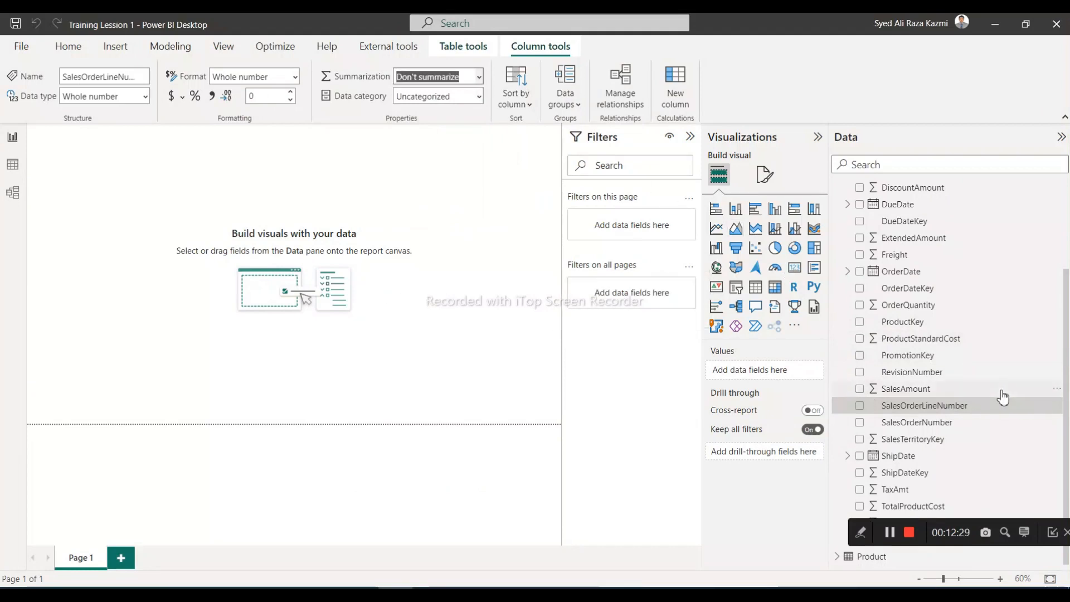
{"action": "left_click", "coordinate": [940, 443]}
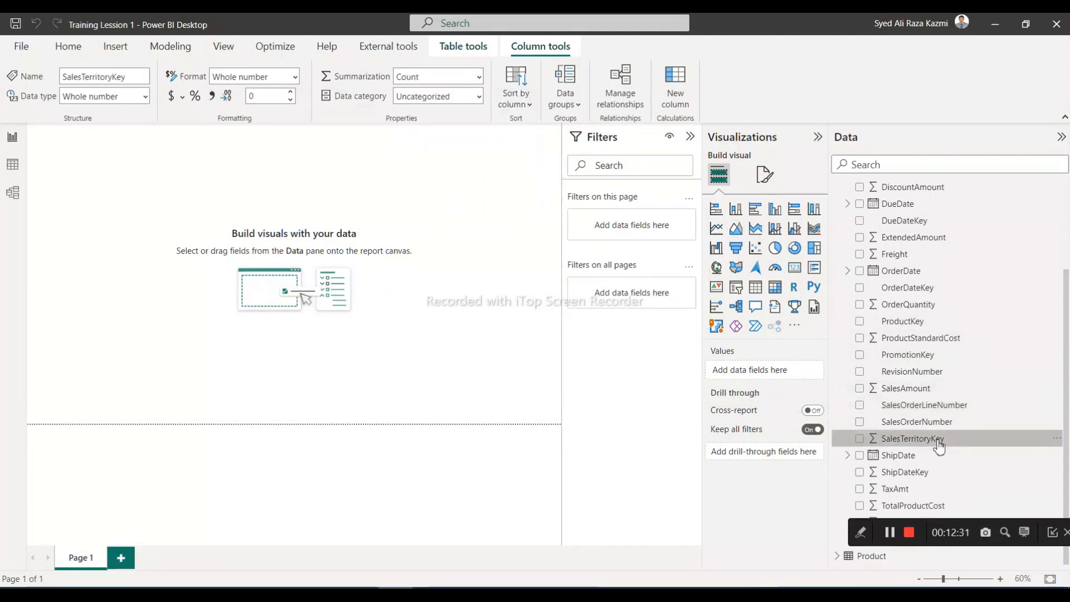
{"action": "left_click", "coordinate": [479, 77]}
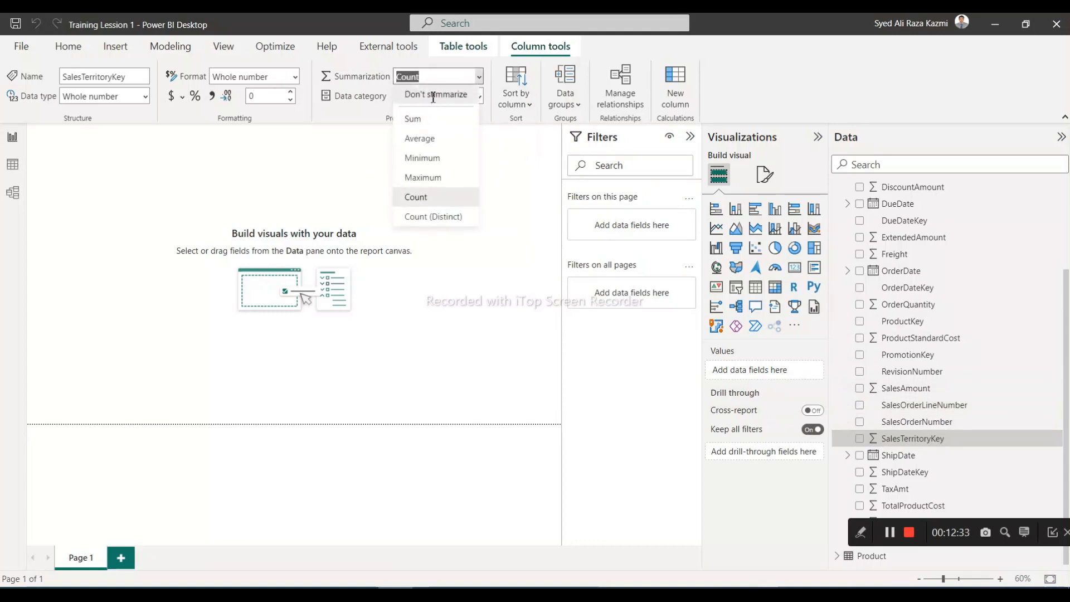
{"action": "left_click", "coordinate": [433, 95]}
Review the remaining Inernet from Sales columns and save the Training Lession 1 report
{"action": "left_click_drag", "start_coordinate": [1038, 529], "coordinate": [634, 563]}
{"action": "scroll", "coordinate": [959, 537], "scroll_direction": "up", "scroll_amount": 2}
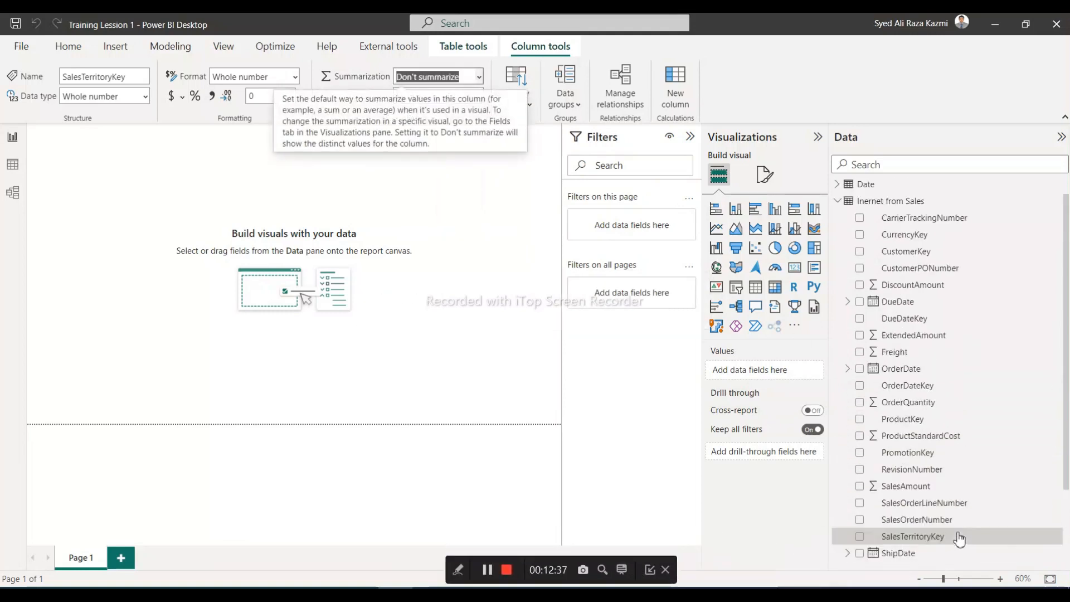
{"action": "scroll", "coordinate": [959, 538], "scroll_direction": "up", "scroll_amount": 1}
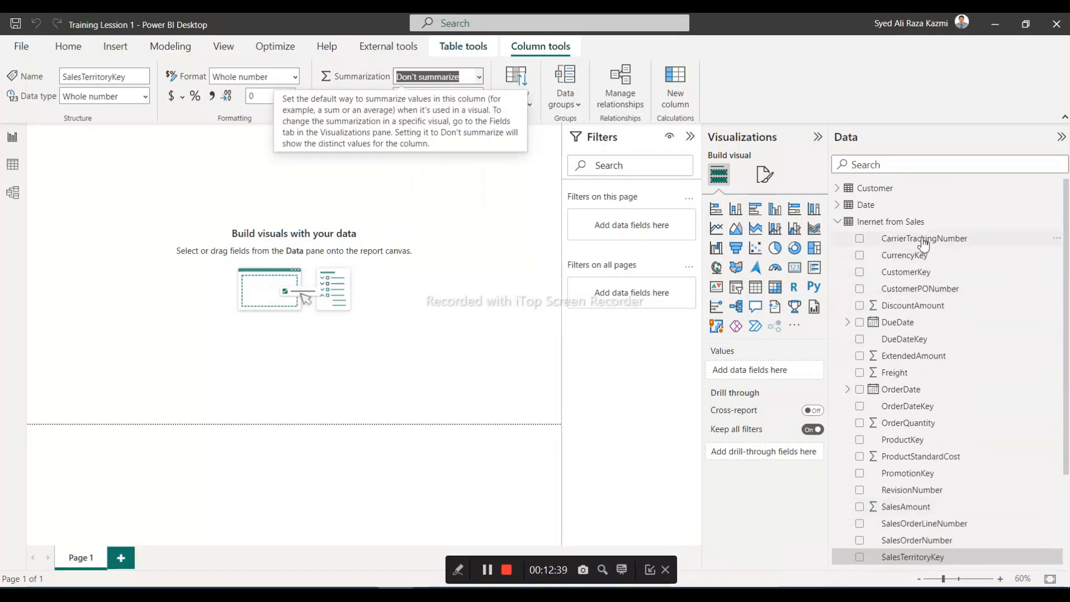
{"action": "scroll", "coordinate": [948, 509], "scroll_direction": "down", "scroll_amount": 3}
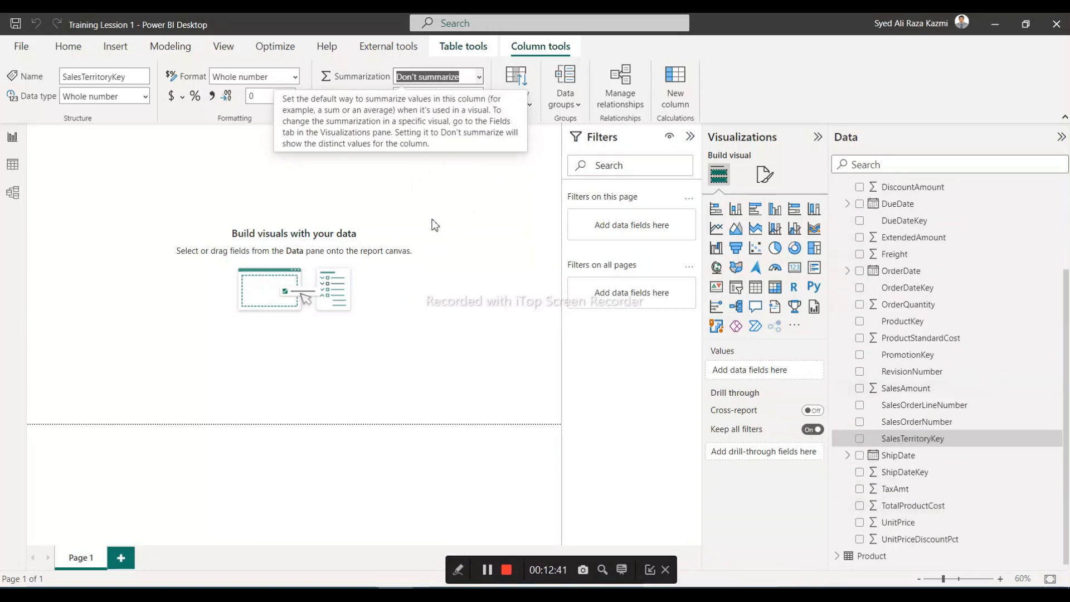
{"action": "left_click", "coordinate": [470, 339]}
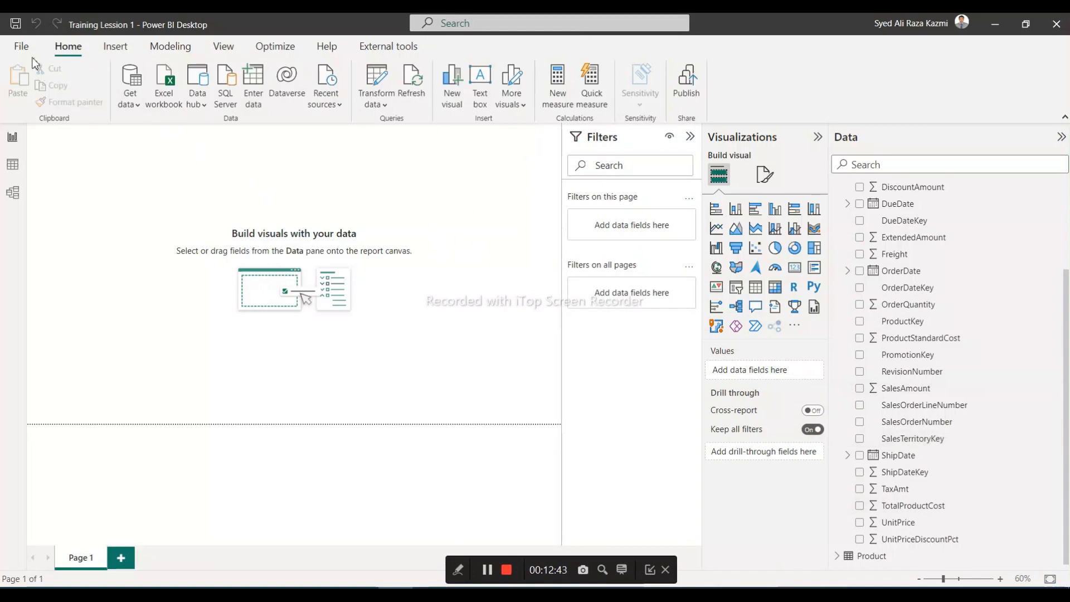
{"action": "left_click", "coordinate": [15, 24]}
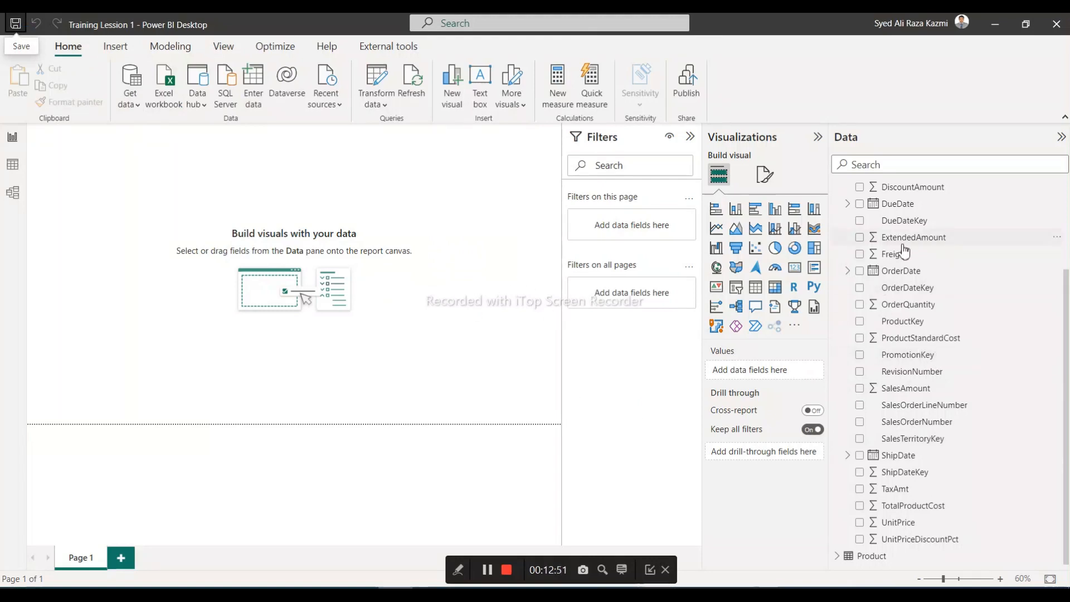
Set the default summarization of GeographyKey and HouseOwnerFlag in the Customer table to Don't summarize
{"action": "scroll", "coordinate": [904, 253], "scroll_direction": "up", "scroll_amount": 3}
{"action": "left_click", "coordinate": [849, 223]}
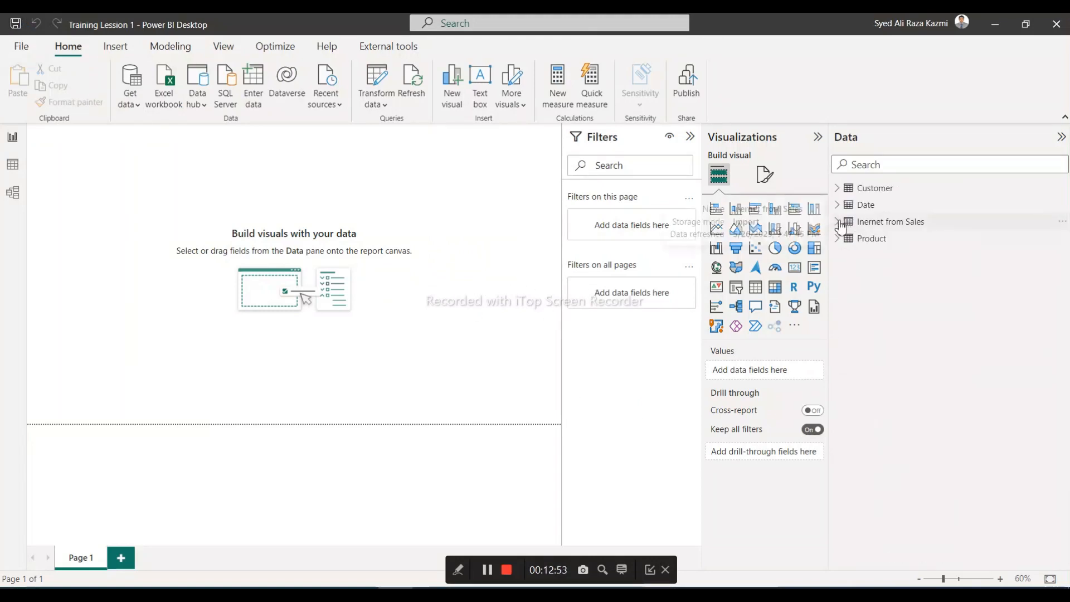
{"action": "left_click", "coordinate": [837, 189]}
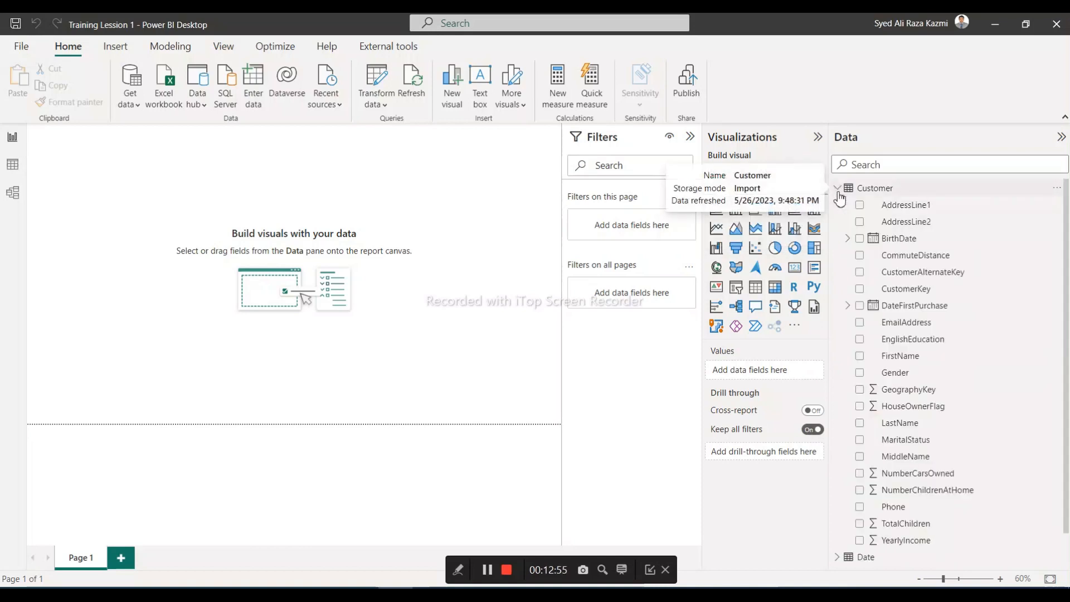
{"action": "left_click", "coordinate": [902, 392]}
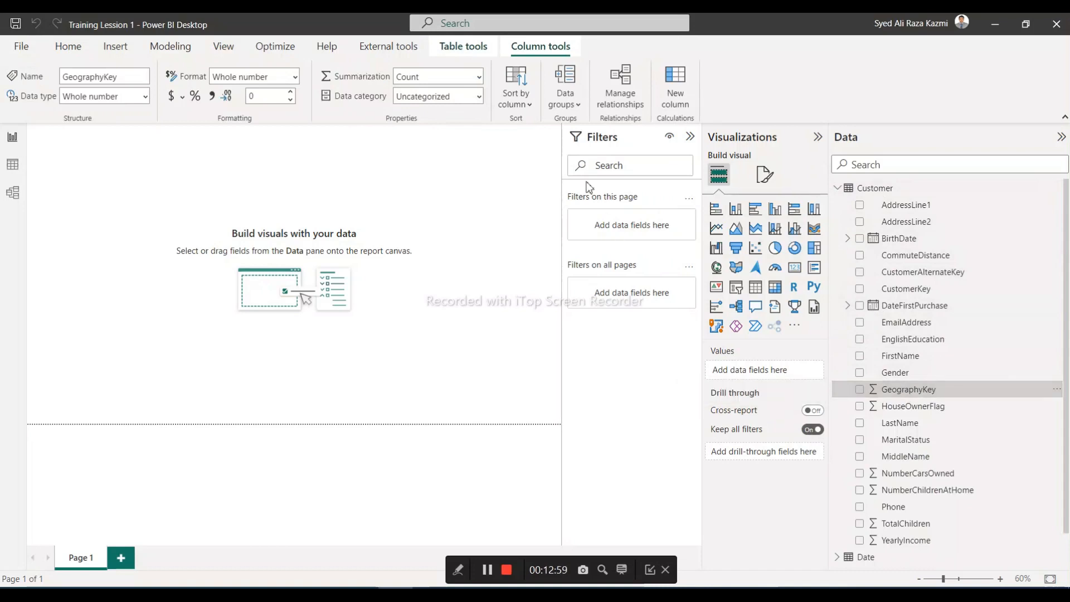
{"action": "left_click", "coordinate": [478, 76]}
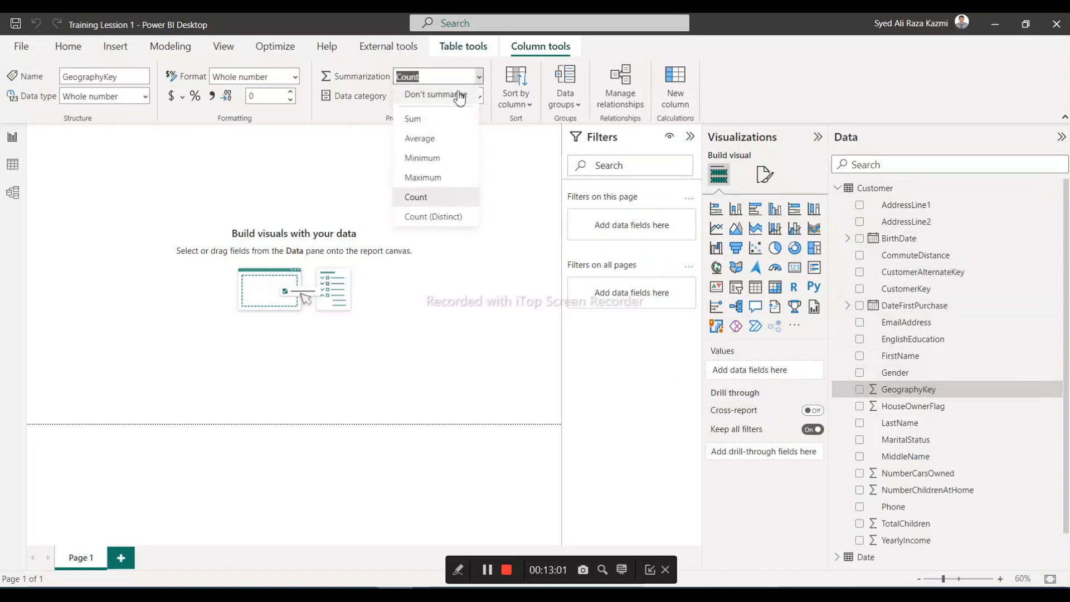
{"action": "left_click", "coordinate": [458, 96]}
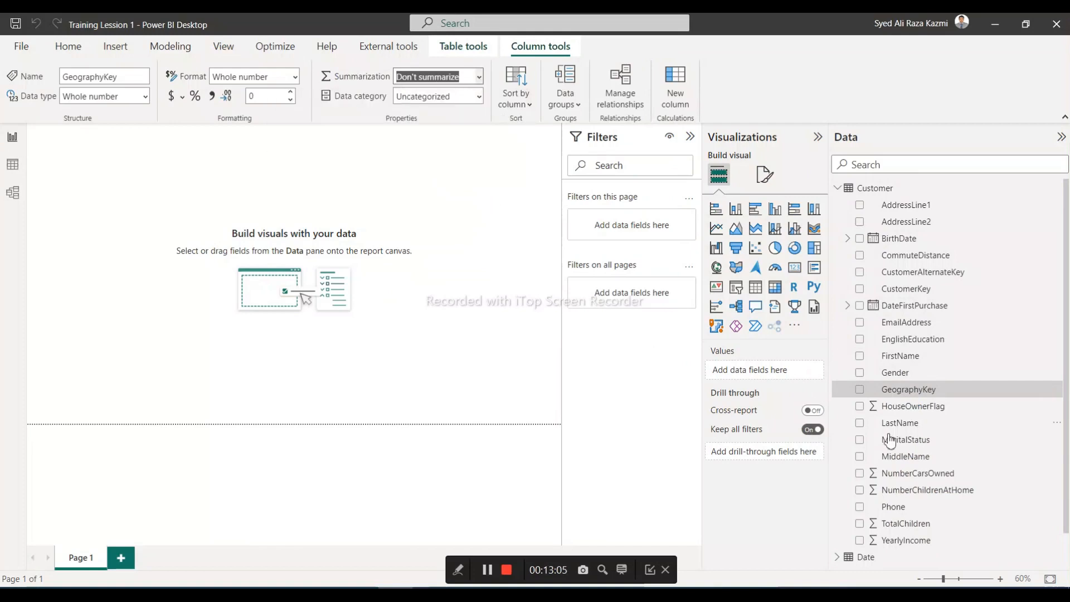
{"action": "left_click", "coordinate": [886, 409]}
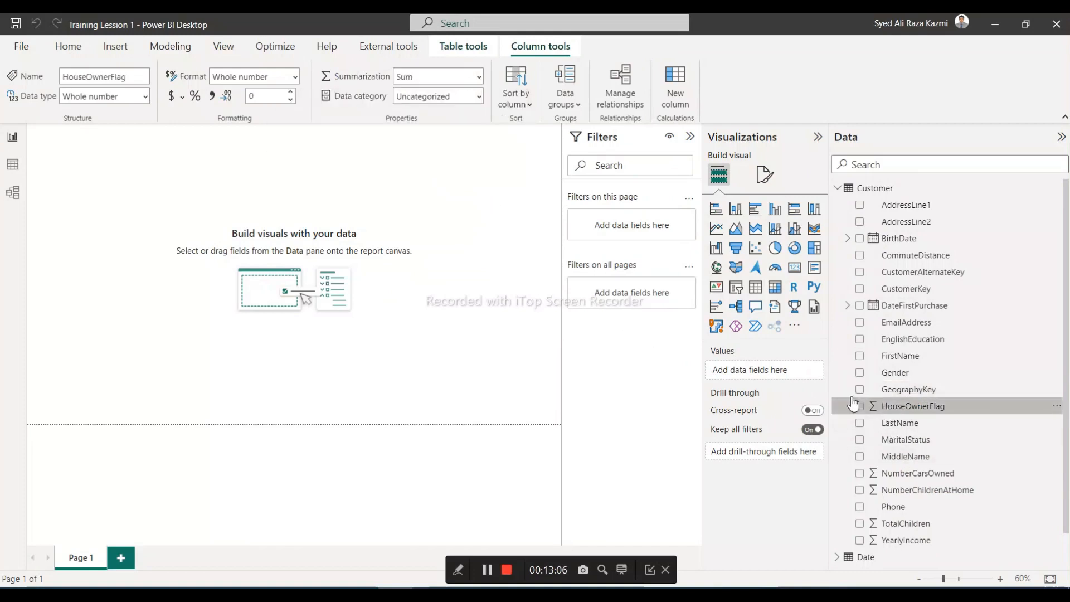
{"action": "left_click", "coordinate": [480, 76]}
{"action": "left_click", "coordinate": [457, 97]}
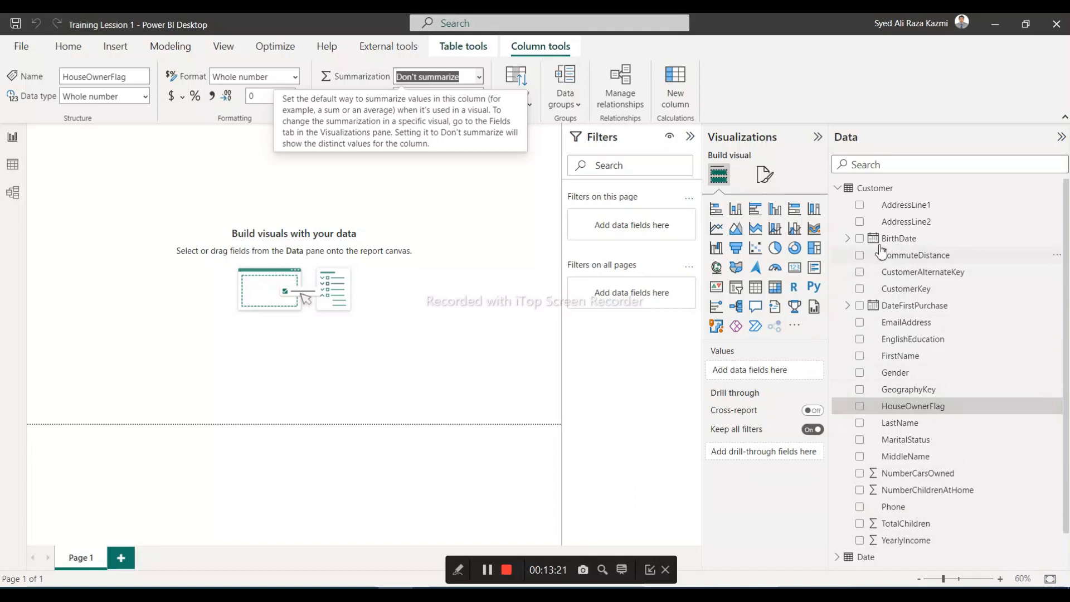
Collapse the Customer table and expand the Date table to show its columns
{"action": "left_click", "coordinate": [837, 188]}
{"action": "left_click", "coordinate": [838, 206]}
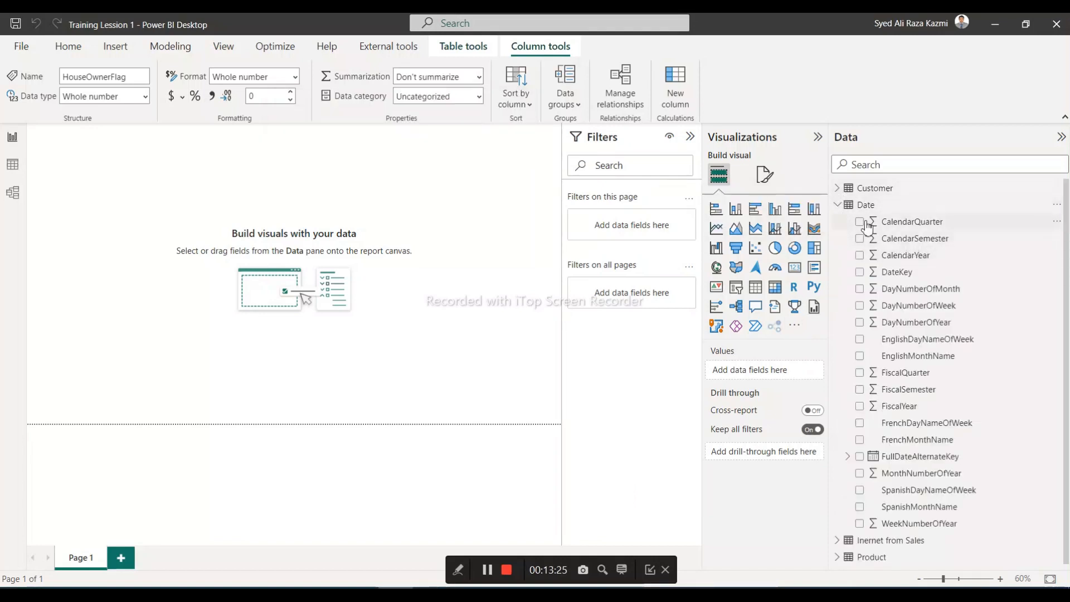
Chart the Date table's CalendarQuarter and CalendarSemester with their default sums, and delete the trial visual
{"action": "left_click", "coordinate": [860, 223]}
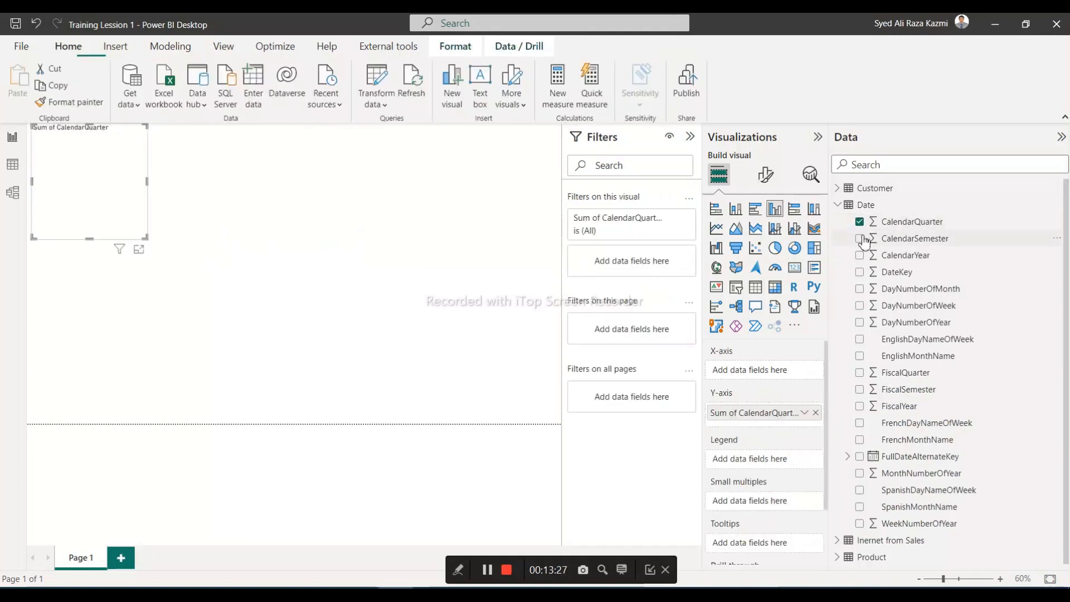
{"action": "left_click", "coordinate": [861, 240]}
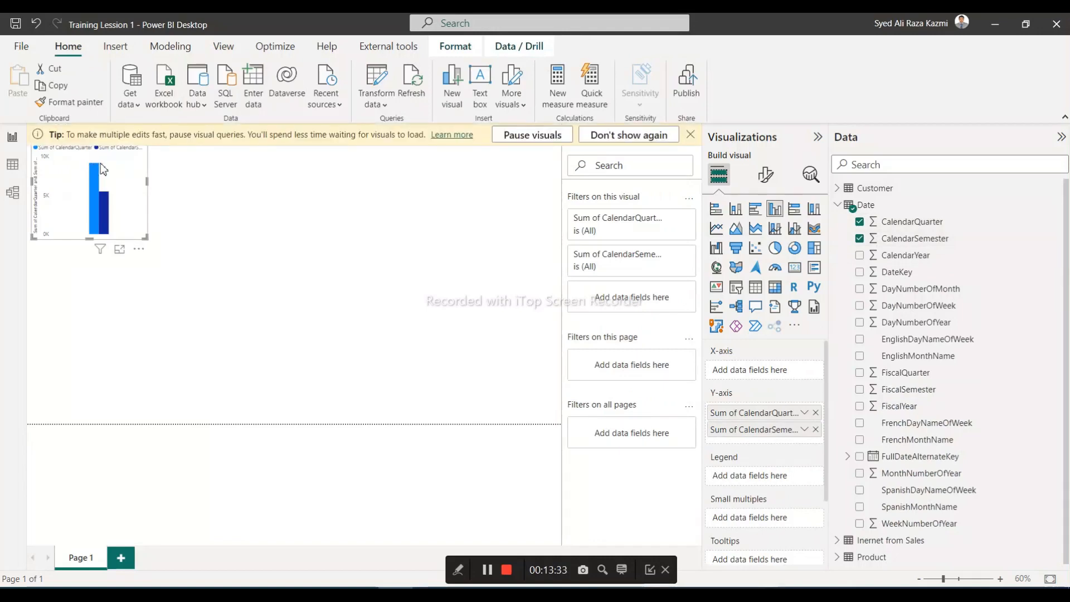
{"action": "key", "text": "Delete"}
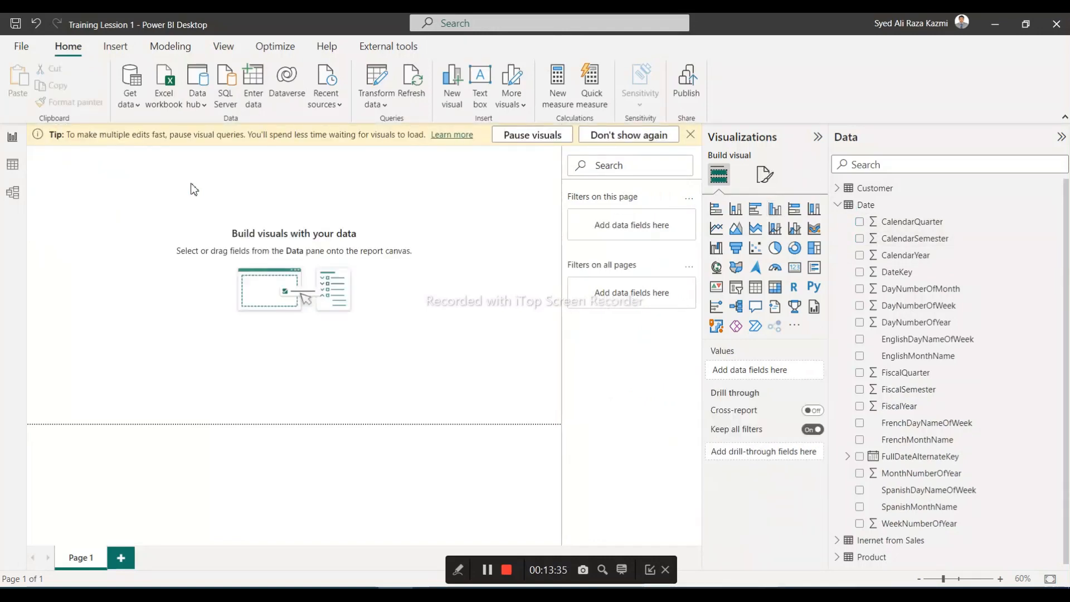
Set the default summarization of CalendarQuarter and CalendarSemester in the Date table to Don't summarize
{"action": "left_click", "coordinate": [895, 223]}
{"action": "left_click", "coordinate": [478, 78]}
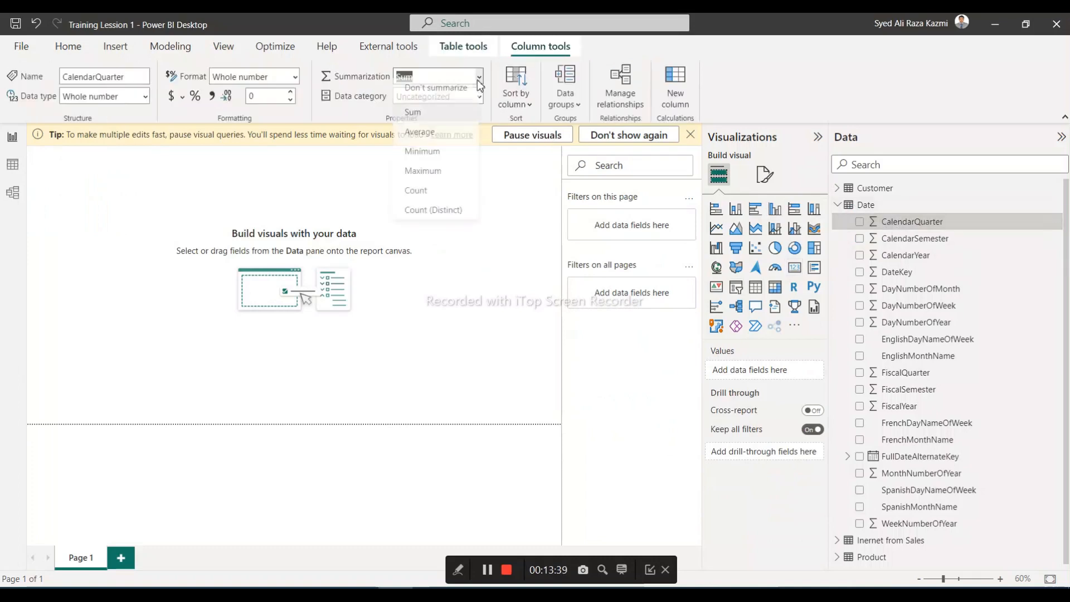
{"action": "left_click", "coordinate": [454, 97]}
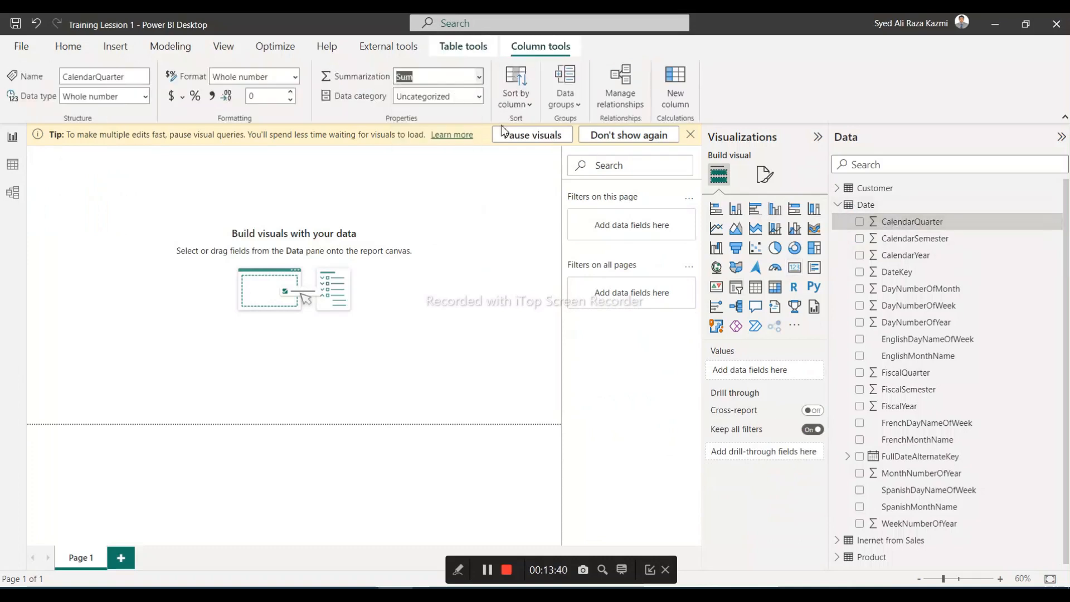
{"action": "left_click", "coordinate": [931, 238]}
{"action": "left_click", "coordinate": [479, 78]}
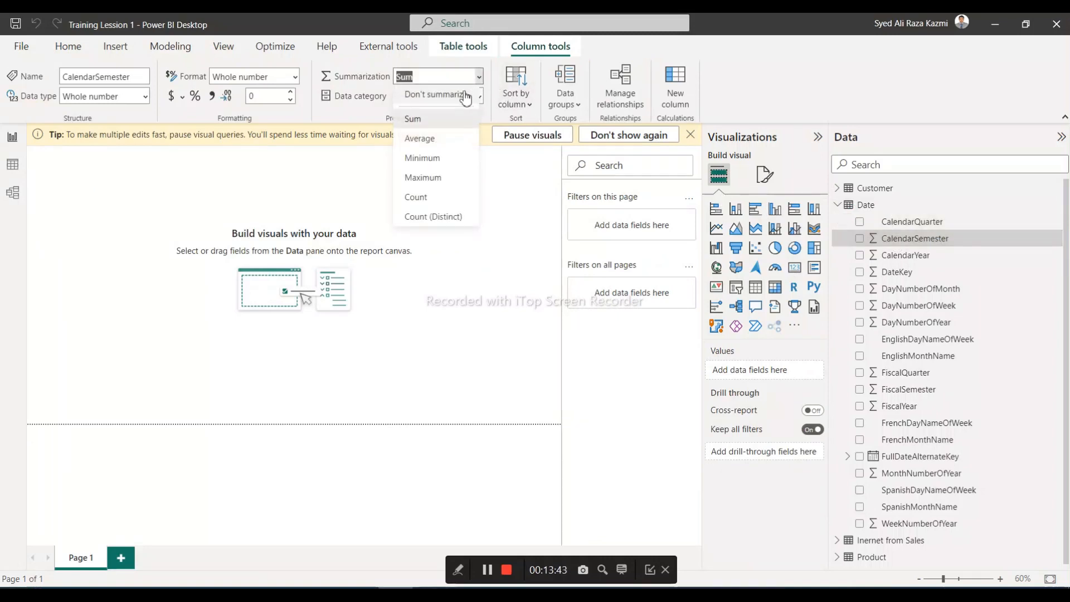
{"action": "left_click", "coordinate": [454, 96]}
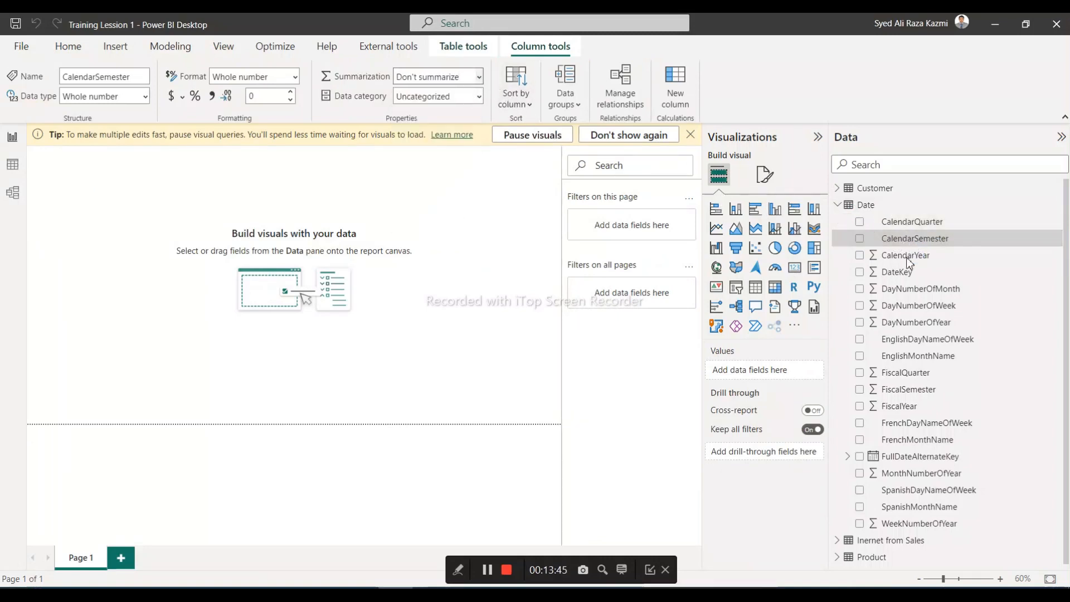
{"action": "left_click", "coordinate": [478, 77]}
{"action": "left_click", "coordinate": [450, 95]}
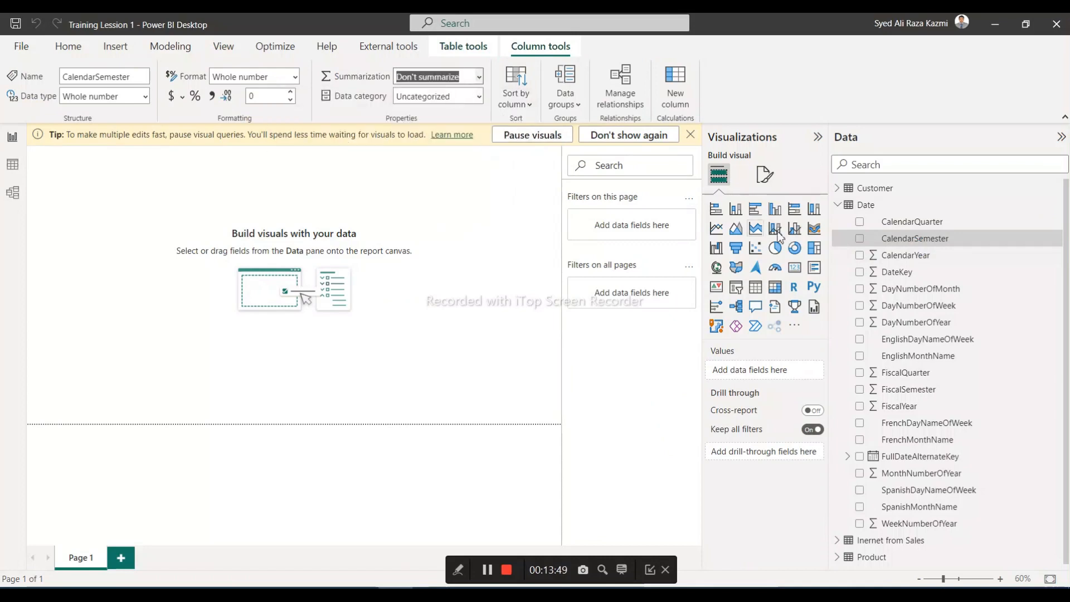
Set the default summarization of the Date table's CalendarYear and DateKey columns to Don't summarize
{"action": "left_click", "coordinate": [916, 261]}
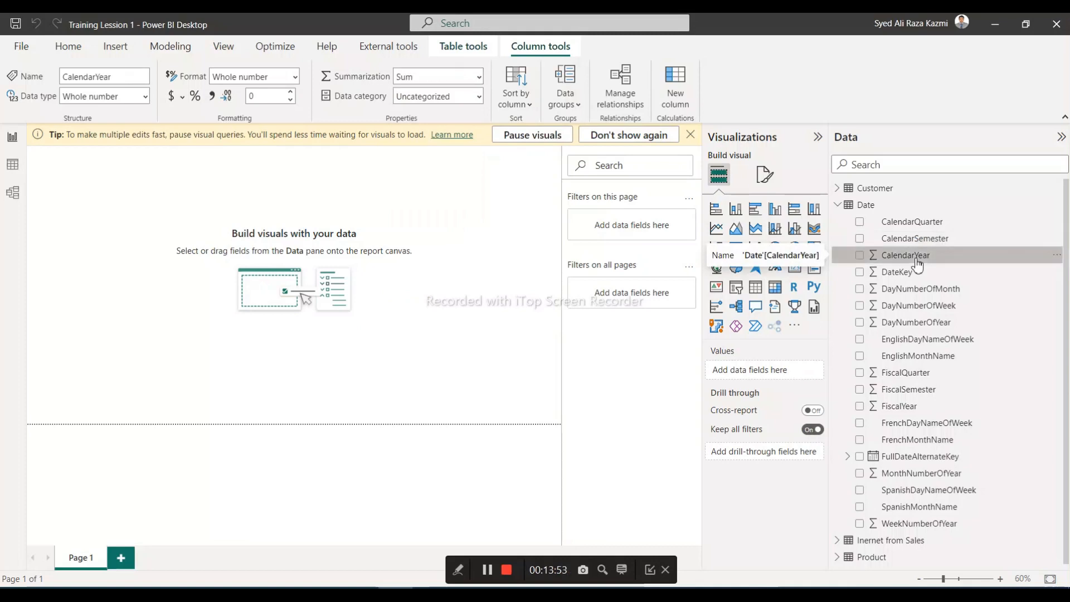
{"action": "left_click", "coordinate": [478, 77]}
{"action": "left_click", "coordinate": [471, 95]}
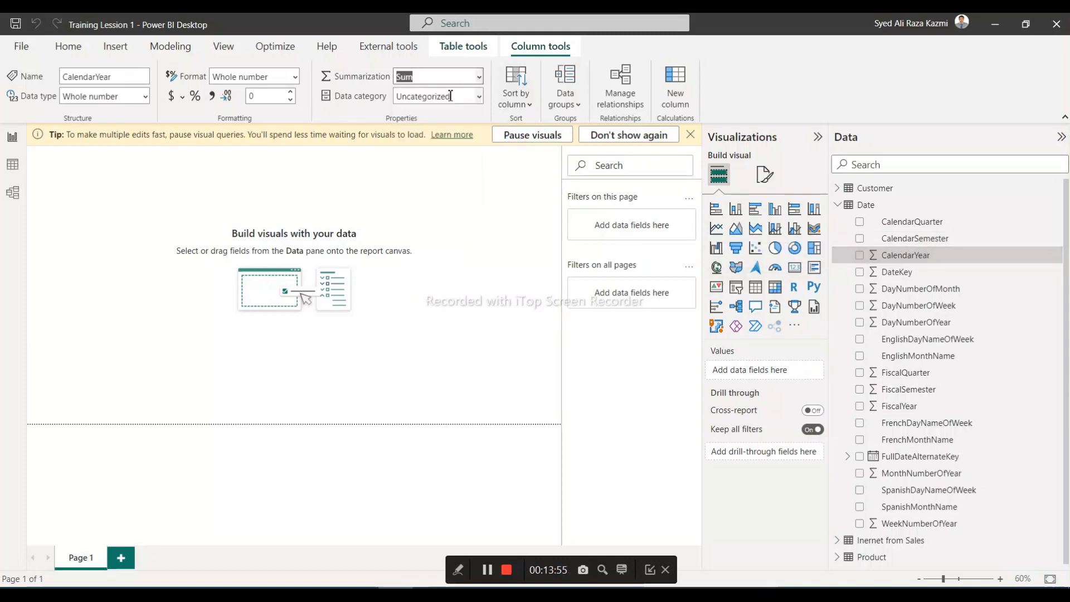
{"action": "left_click", "coordinate": [891, 272]}
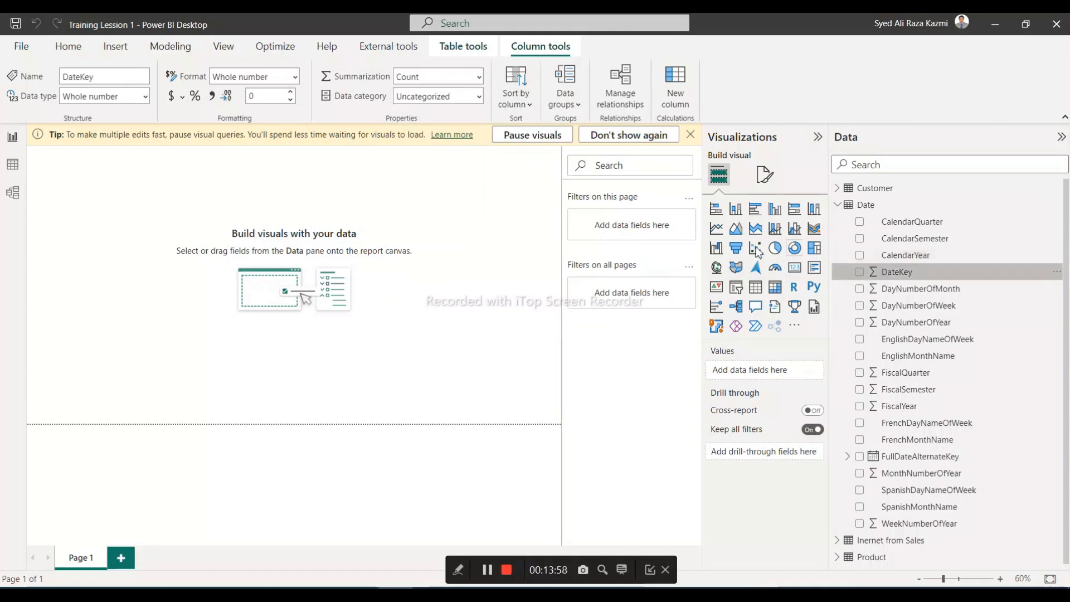
{"action": "left_click", "coordinate": [480, 78]}
{"action": "left_click", "coordinate": [448, 100]}
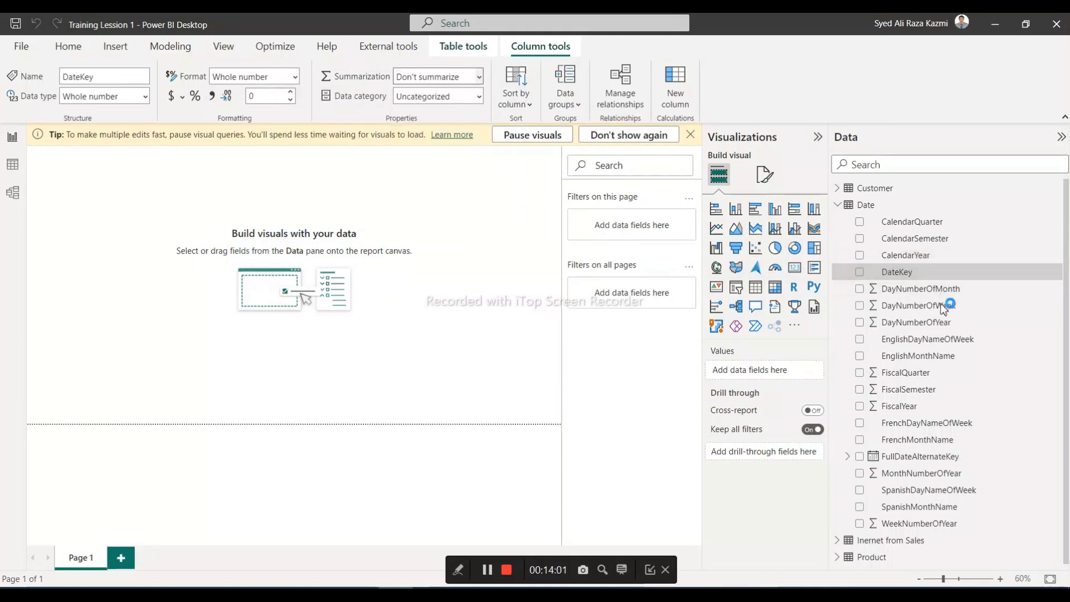
Set the default summarization of DayNumberOfMonth in the Date table to Don't summarize
{"action": "left_click", "coordinate": [904, 289]}
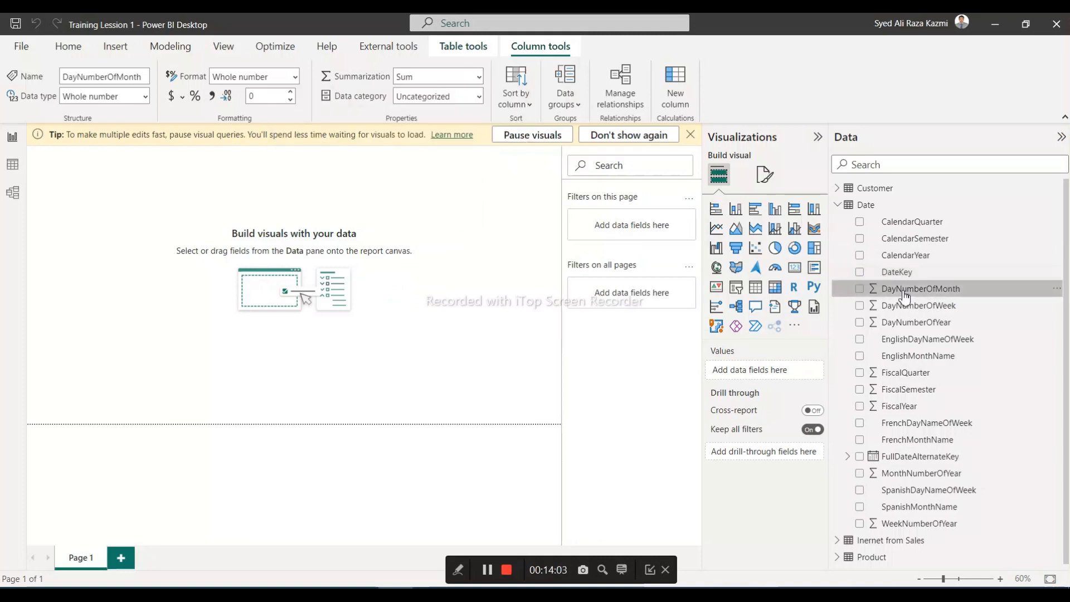
{"action": "left_click", "coordinate": [478, 76]}
{"action": "left_click", "coordinate": [441, 95]}
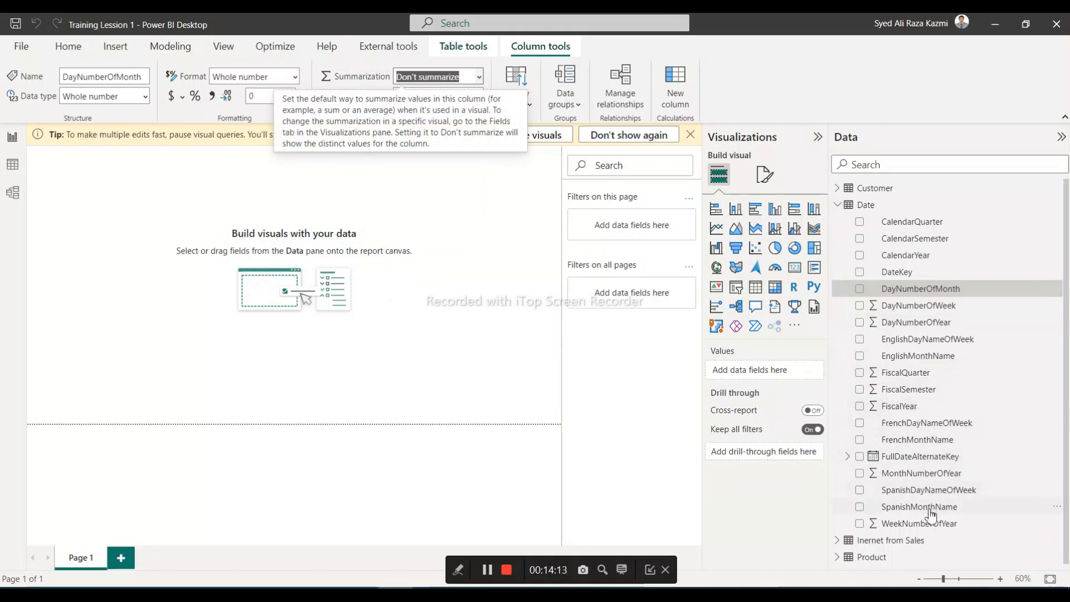
Set the default summarization of DayNumberOfYear and FiscalQuarter in the Date table to Don't summarize
{"action": "left_click", "coordinate": [919, 324]}
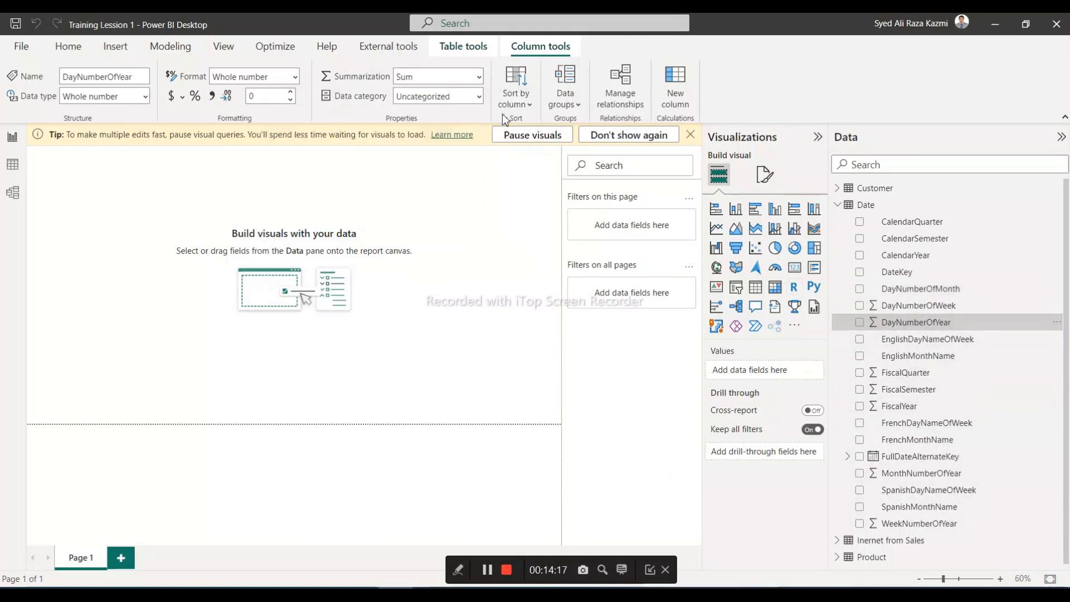
{"action": "left_click", "coordinate": [479, 79]}
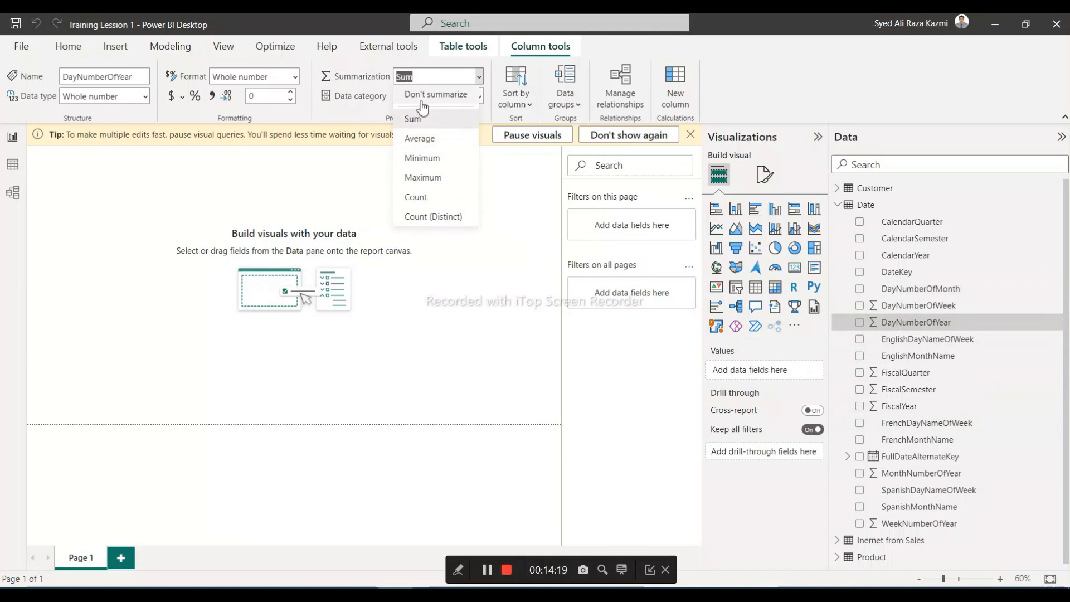
{"action": "left_click", "coordinate": [423, 96]}
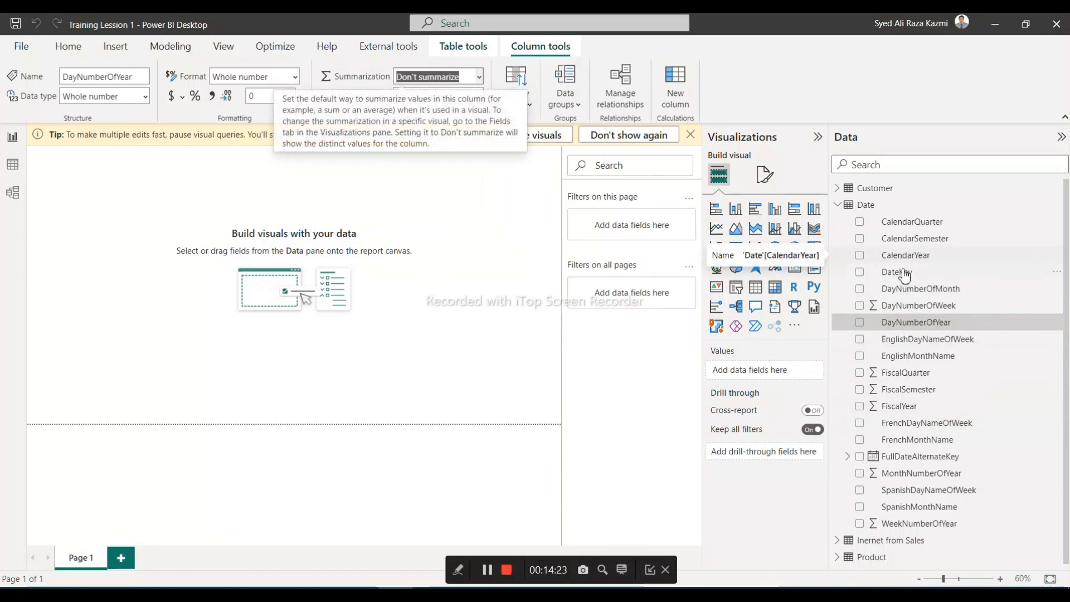
{"action": "left_click", "coordinate": [920, 376]}
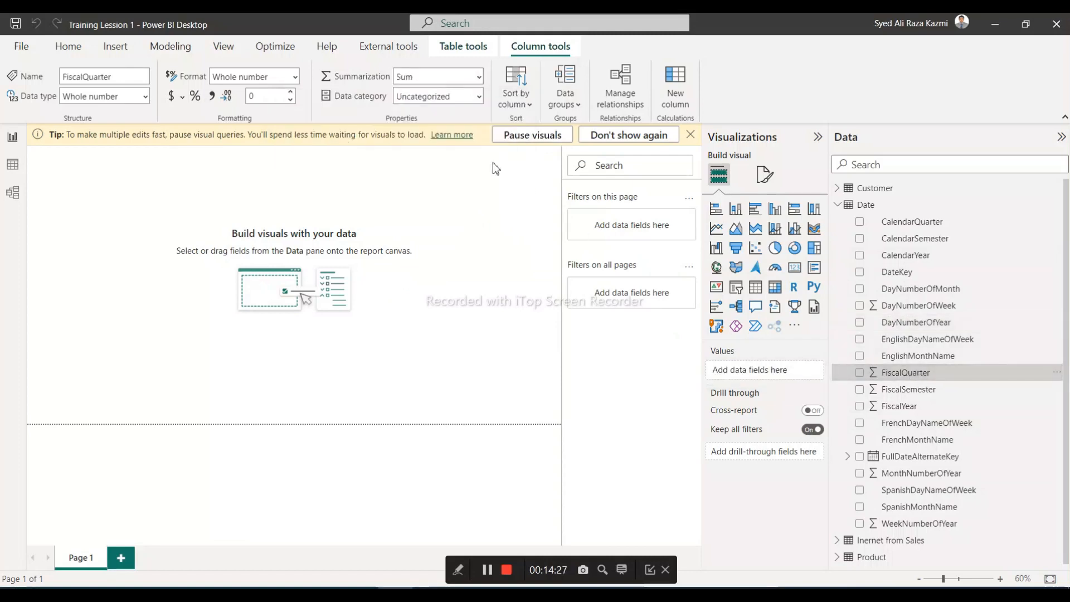
{"action": "left_click", "coordinate": [478, 78]}
{"action": "left_click", "coordinate": [436, 116]}
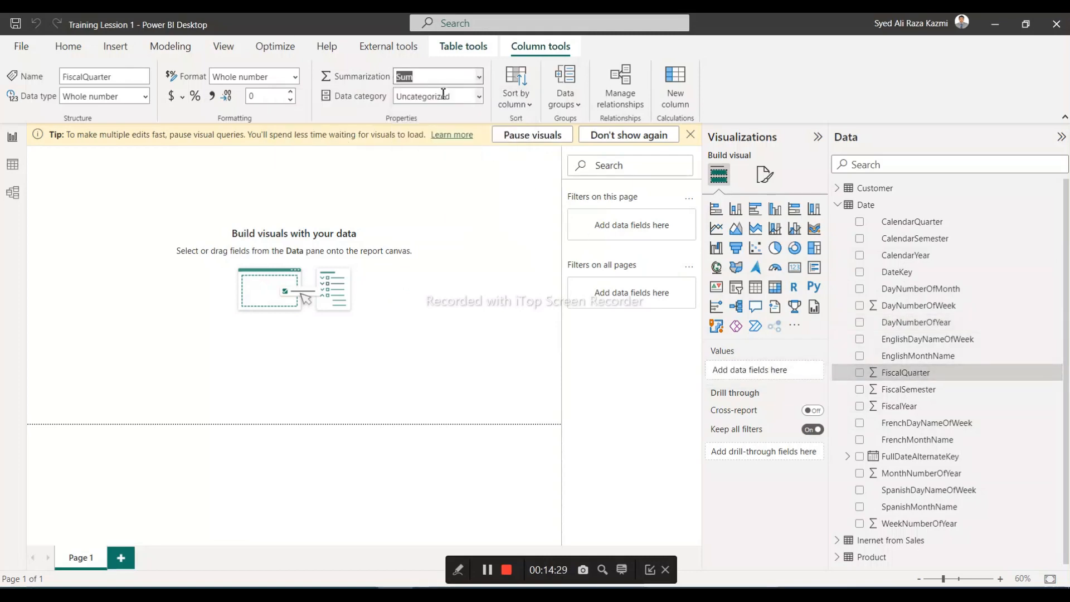
Set the default summarization of the Date table's FiscalSemester and FiscalYear columns to Don't summarize
{"action": "left_click", "coordinate": [927, 394]}
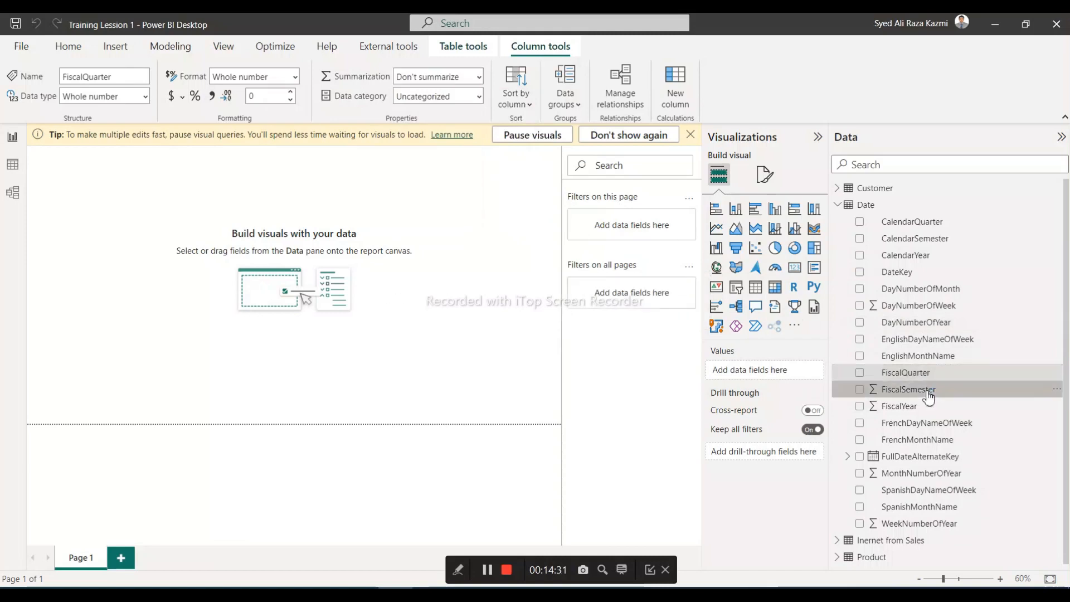
{"action": "left_click", "coordinate": [479, 77]}
{"action": "left_click", "coordinate": [446, 112]}
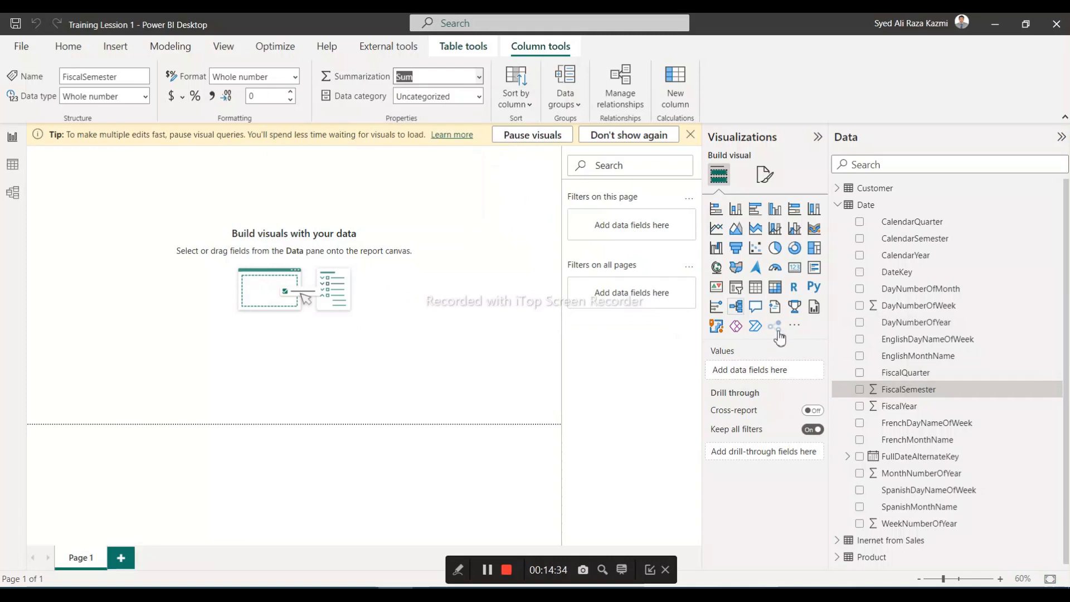
{"action": "left_click", "coordinate": [904, 412]}
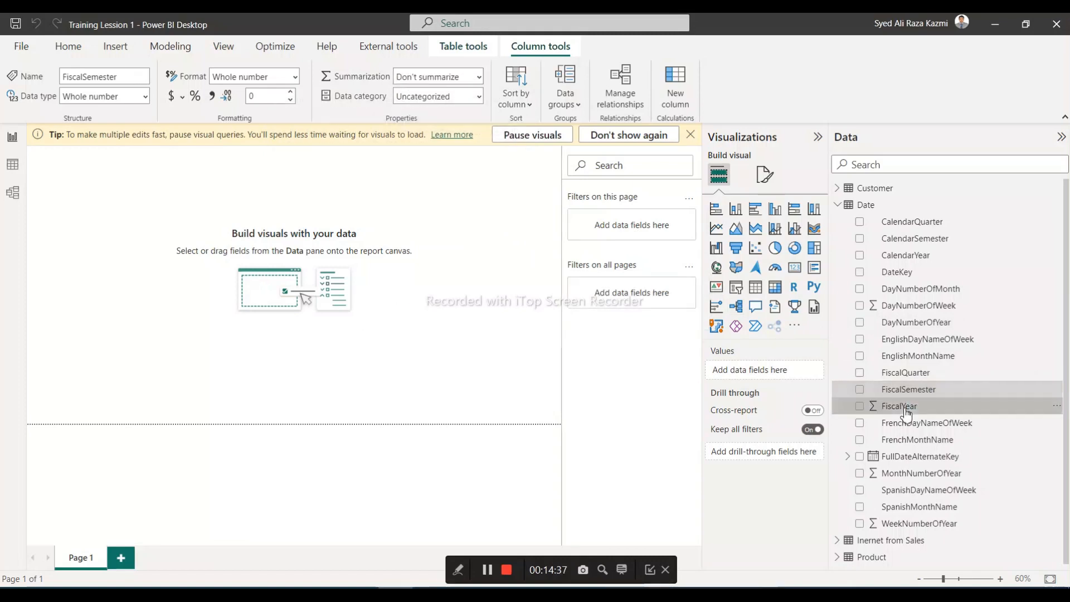
{"action": "left_click", "coordinate": [477, 79]}
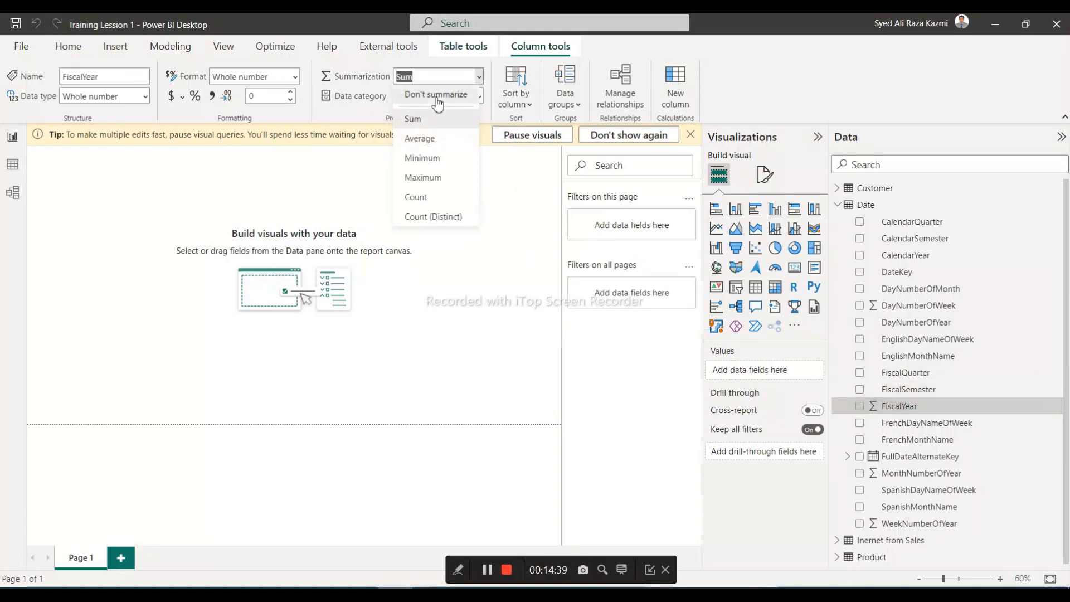
{"action": "left_click", "coordinate": [446, 112]}
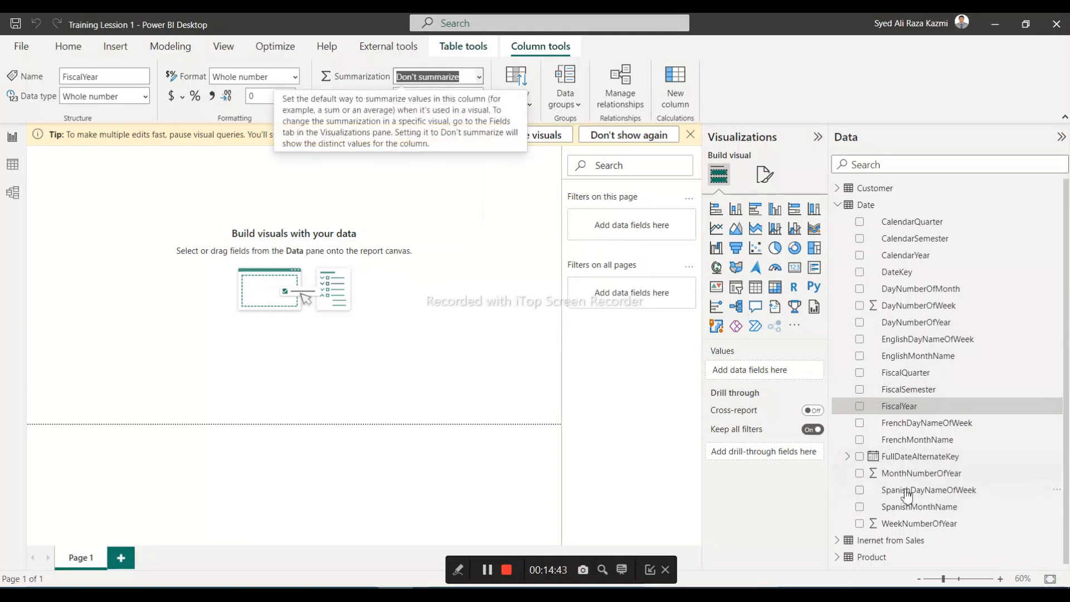
Review the fields of the Product, Inernet from Sales, Date and Customer tables for columns still marked as summarized
{"action": "left_click", "coordinate": [838, 207]}
{"action": "left_click", "coordinate": [840, 240]}
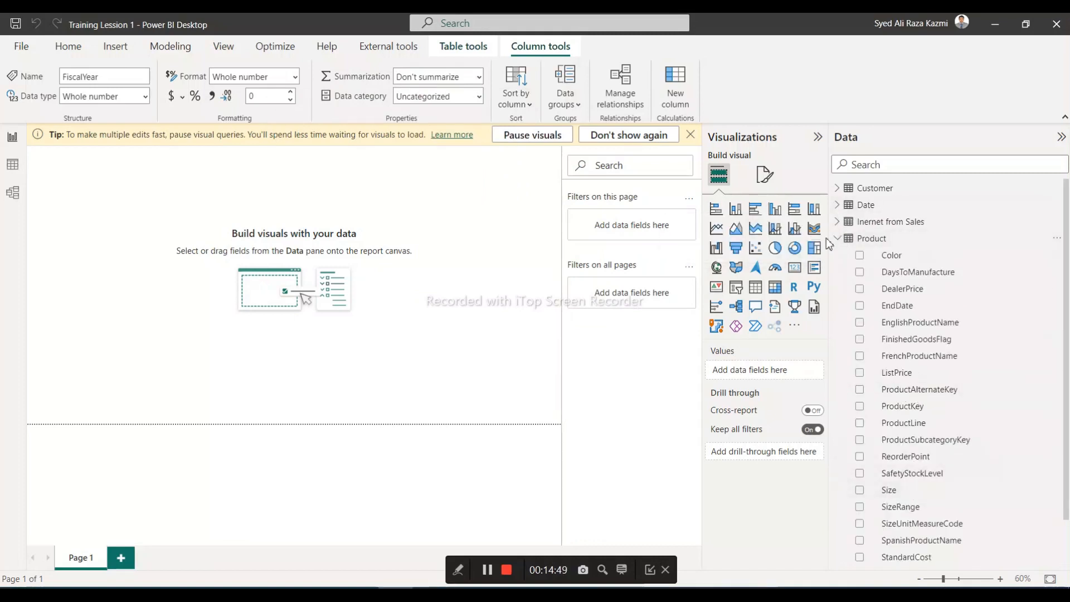
{"action": "left_click", "coordinate": [838, 223]}
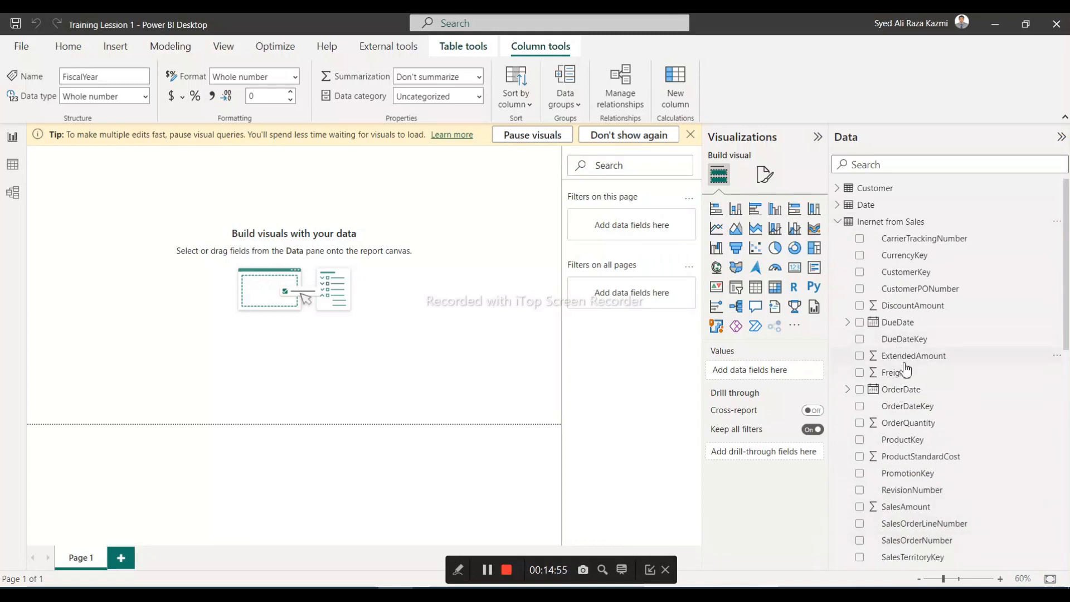
{"action": "left_click", "coordinate": [836, 205]}
{"action": "left_click", "coordinate": [837, 189]}
{"action": "left_click", "coordinate": [837, 191]}
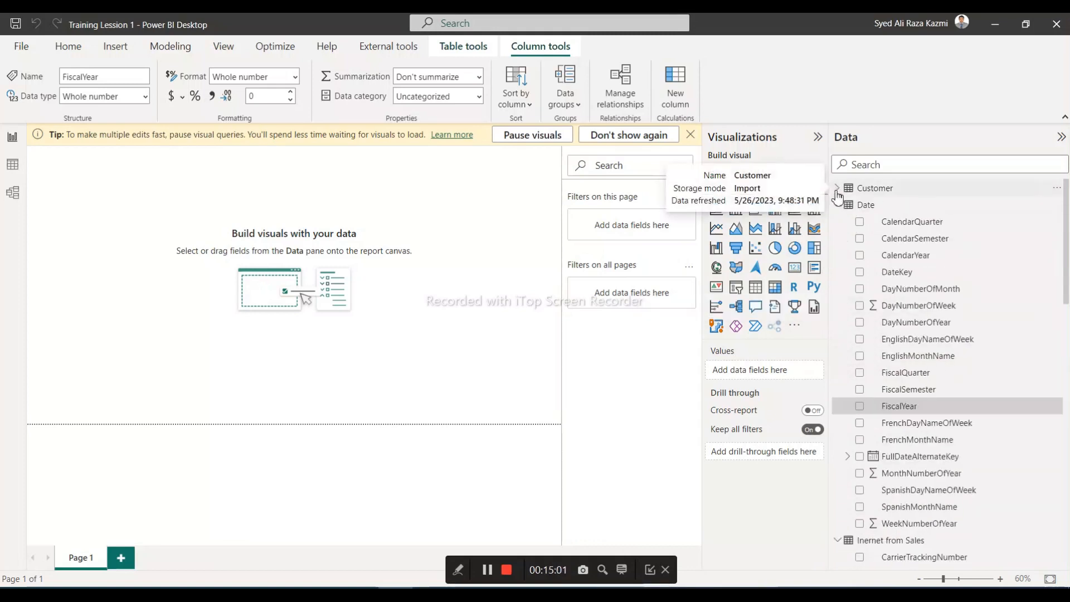
{"action": "left_click", "coordinate": [837, 205]}
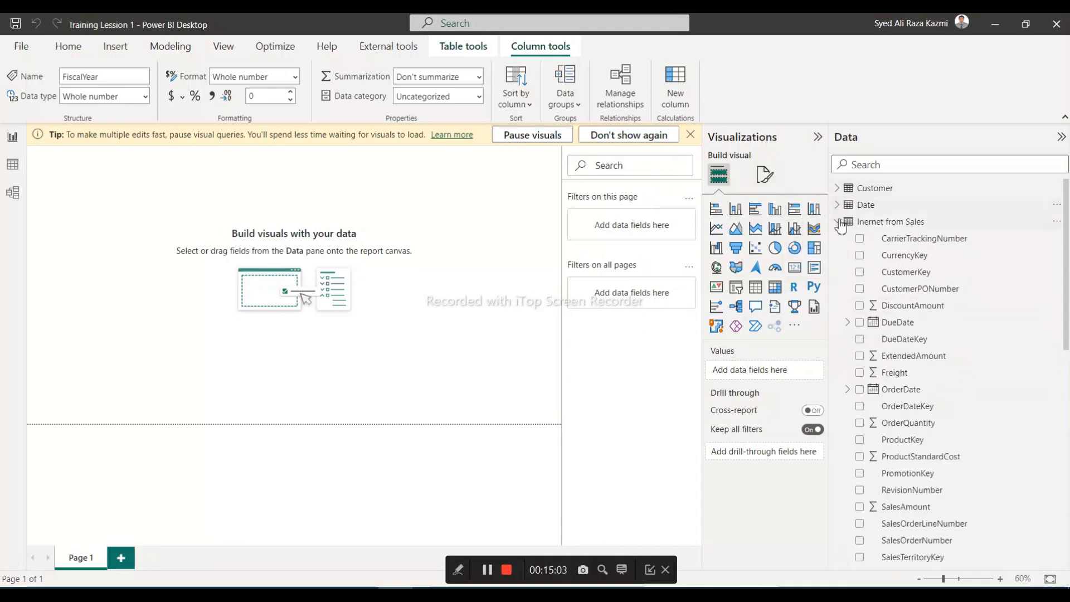
{"action": "left_click", "coordinate": [837, 222]}
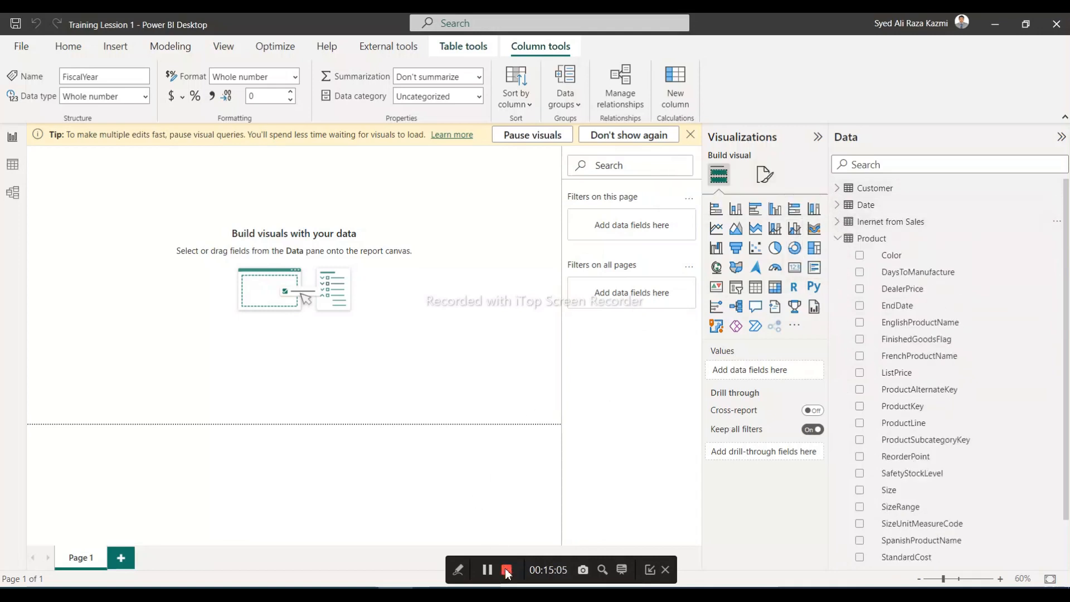